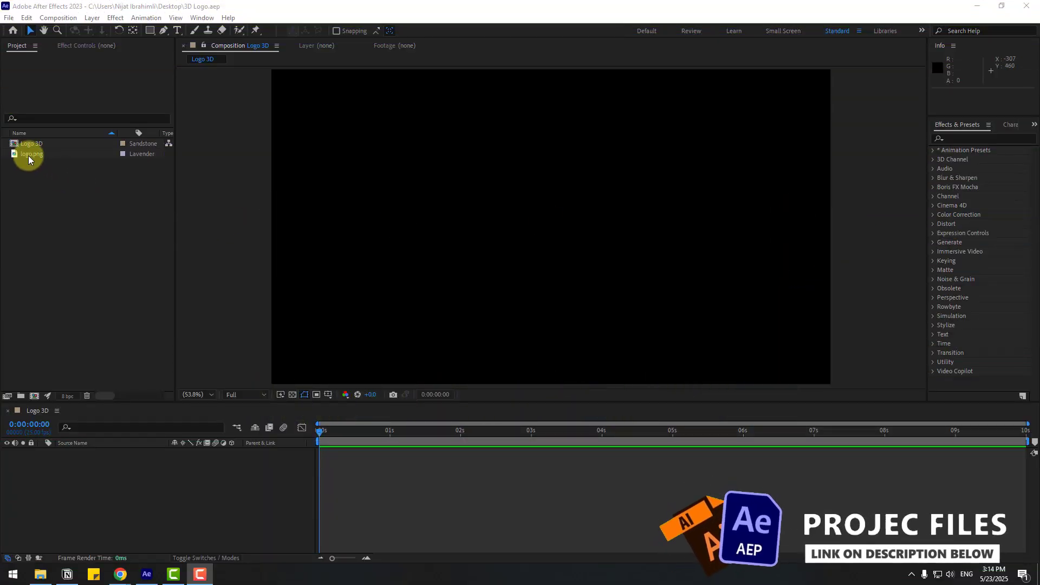
# Step: Add logo.png to the Logo 3D composition and scale the layer to 45%
pyautogui.click(28, 154)
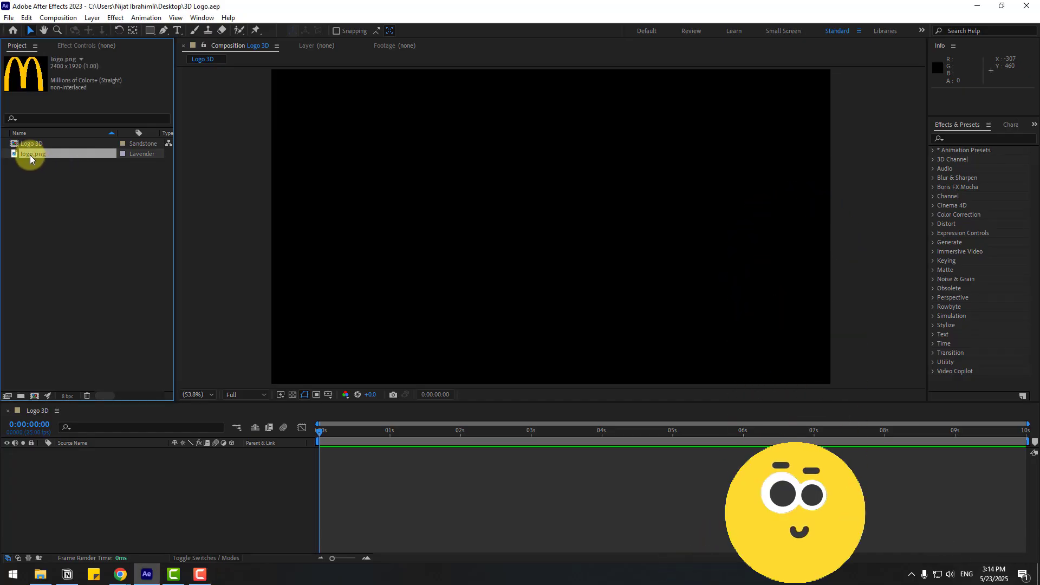
pyautogui.moveTo(30, 154); pyautogui.dragTo(78, 492)
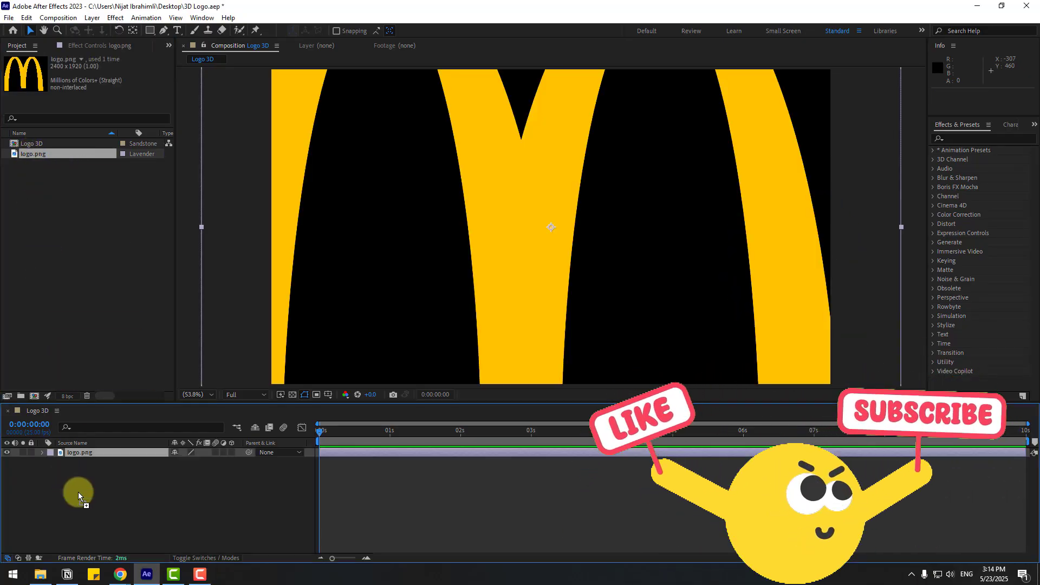
pyautogui.press('s')
pyautogui.moveTo(187, 461); pyautogui.dragTo(158, 460)
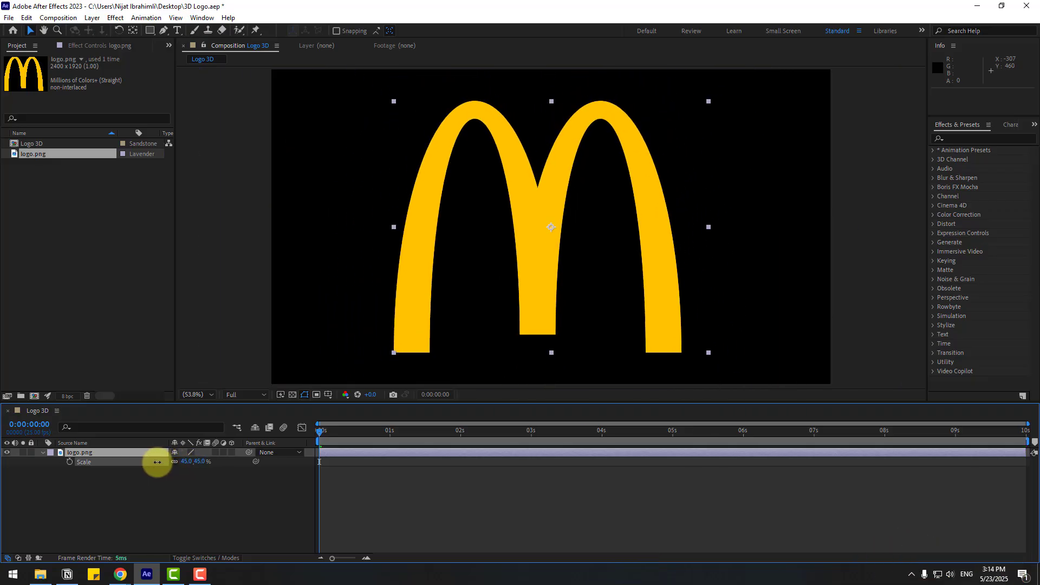
pyautogui.click(42, 453)
pyautogui.click(109, 469)
# Step: Auto-trace the logo.png layer's current frame using the Alpha channel, applying the result to a new layer
pyautogui.click(80, 453)
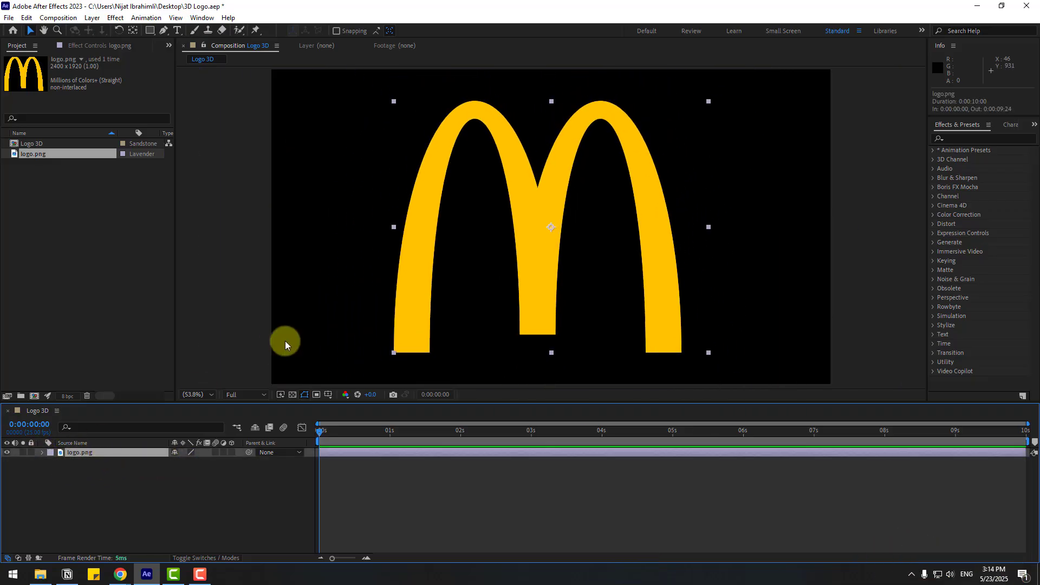
pyautogui.click(92, 17)
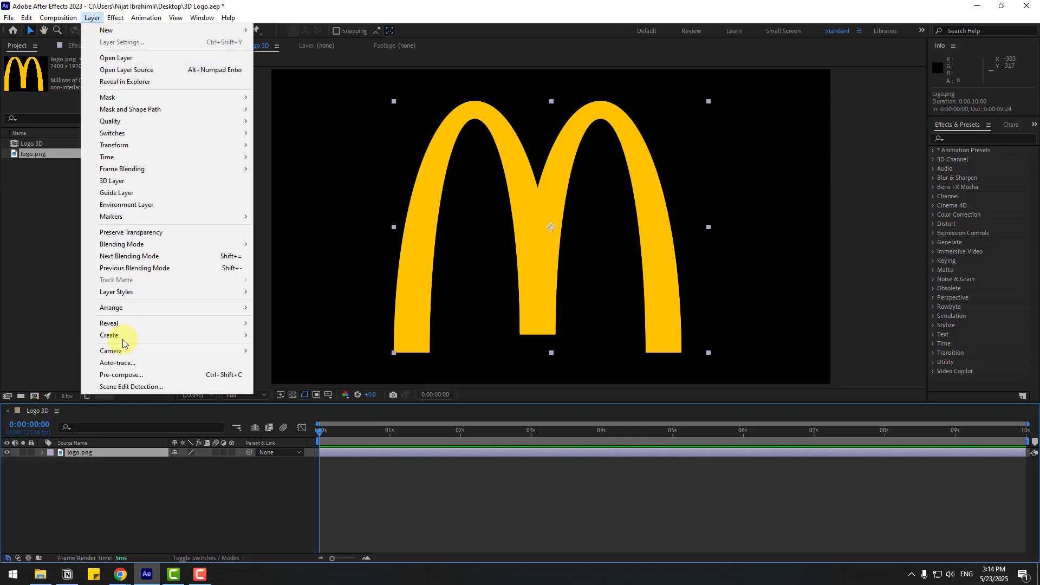
pyautogui.click(130, 363)
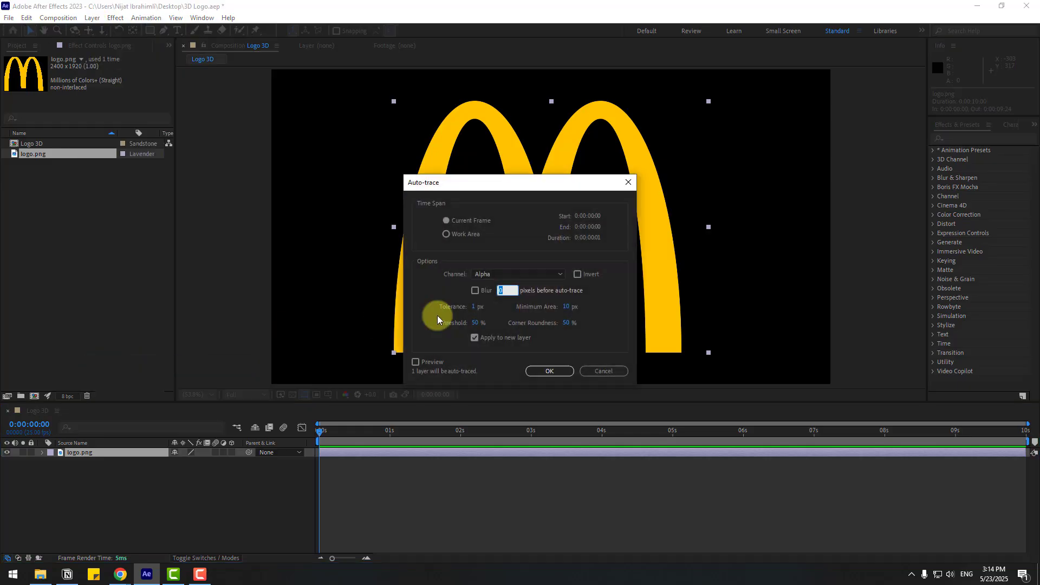
pyautogui.click(542, 373)
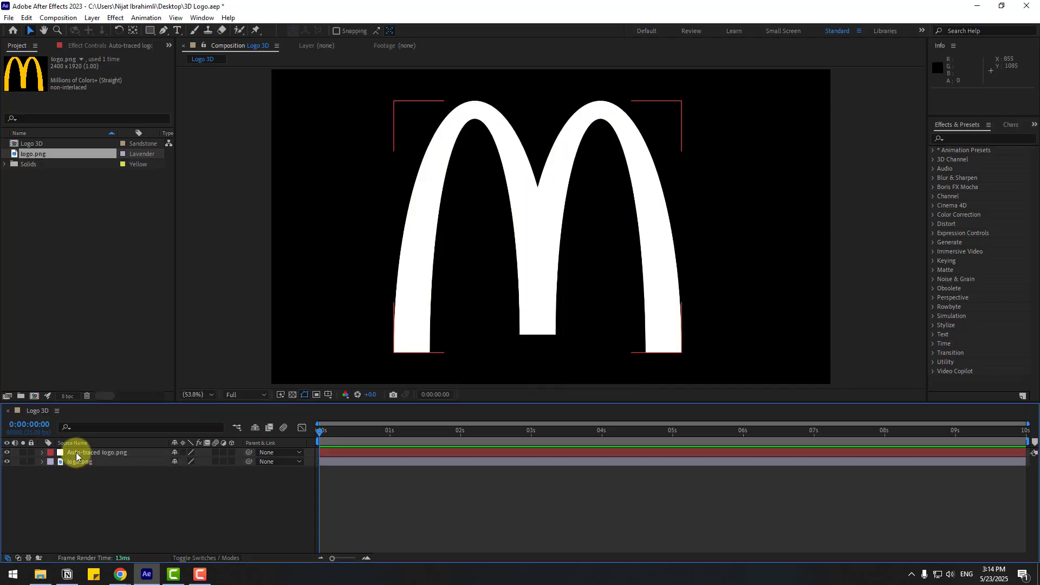
# Step: Copy the Mask 1 path from the auto-traced logo layer and hide both the traced and original logo layers
pyautogui.click(79, 451)
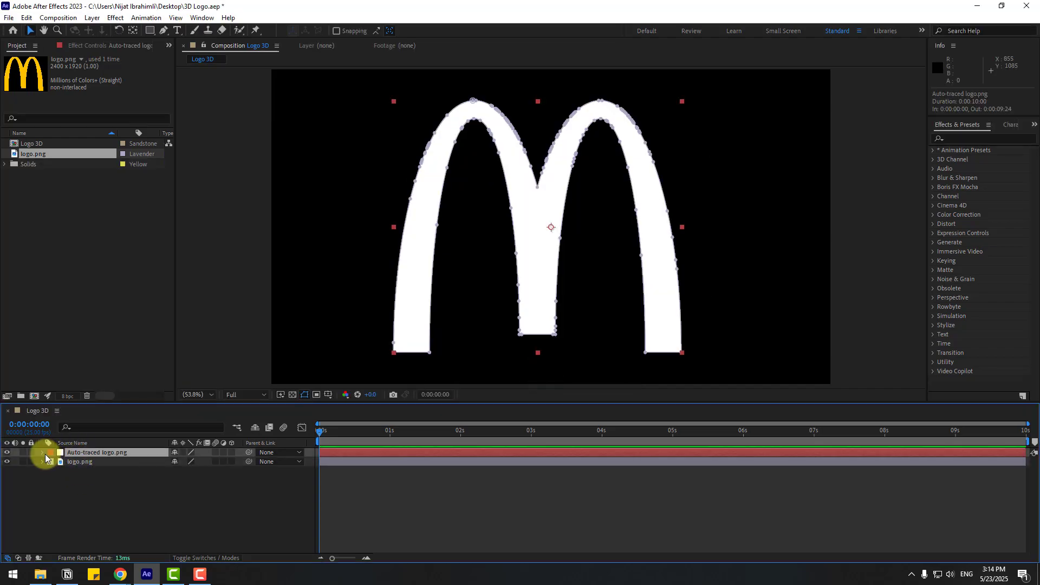
pyautogui.click(44, 453)
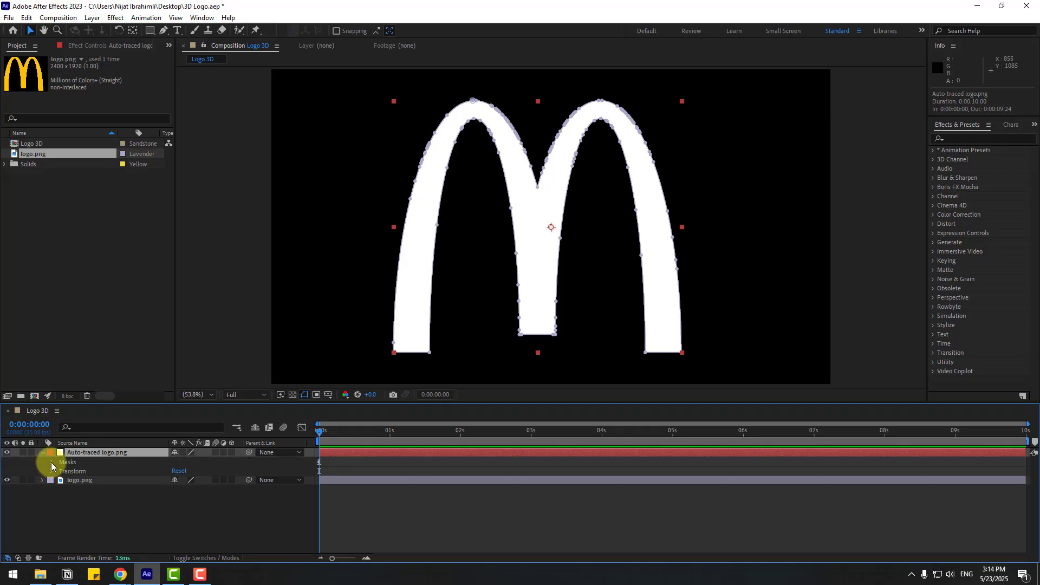
pyautogui.click(51, 462)
pyautogui.click(61, 472)
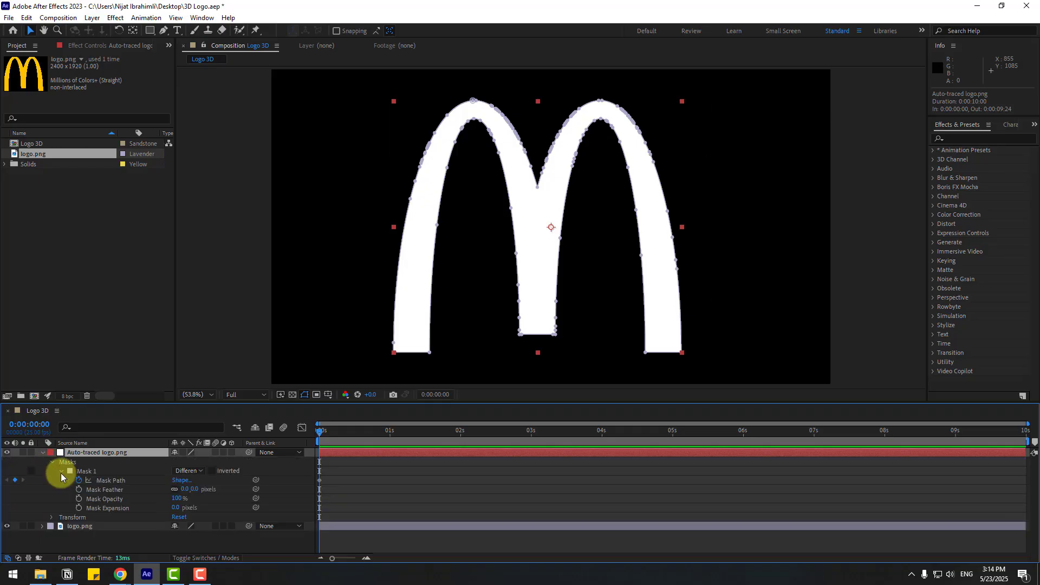
pyautogui.click(113, 481)
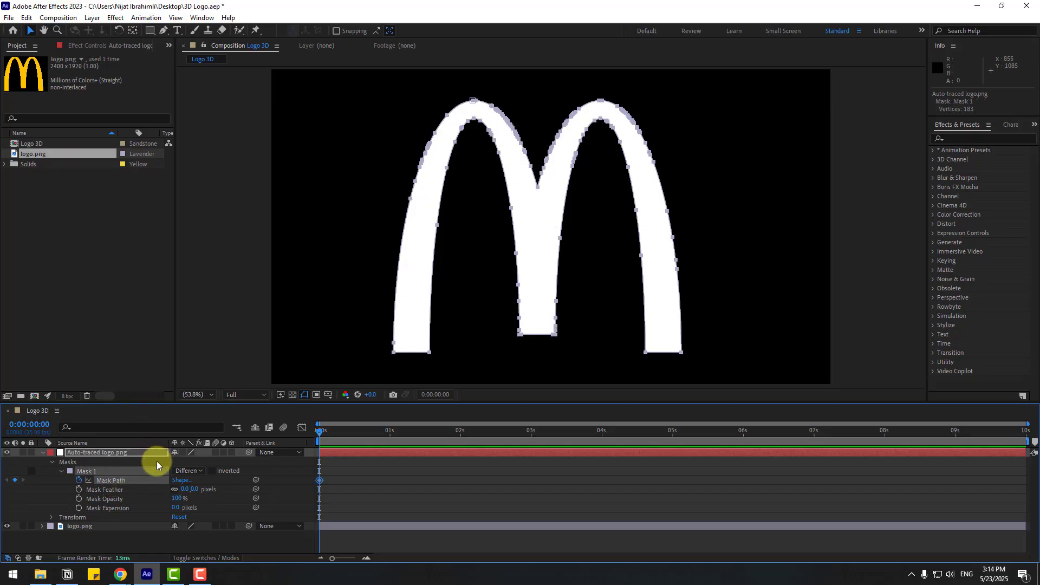
pyautogui.click(44, 454)
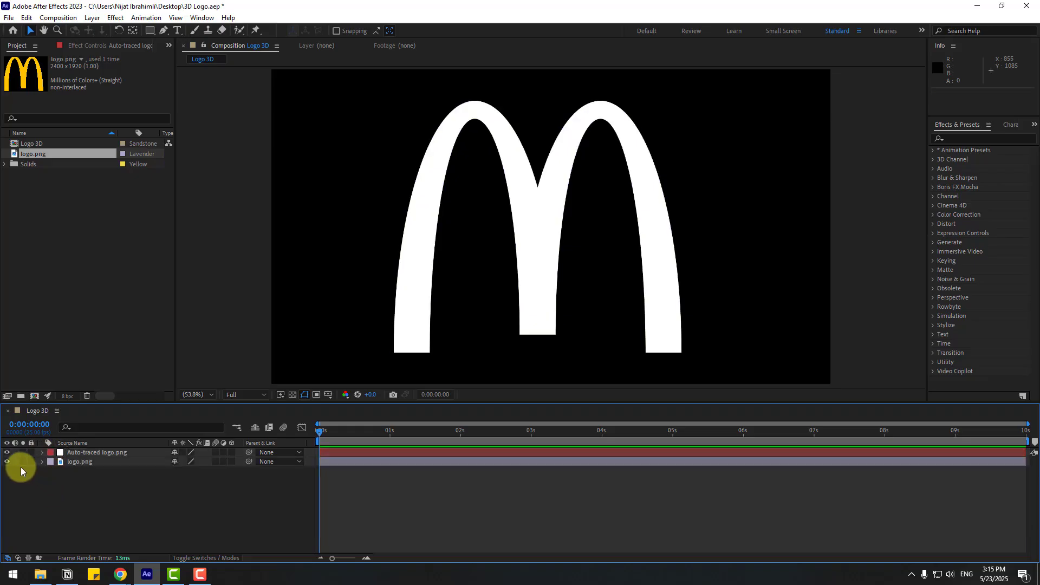
pyautogui.click(7, 455)
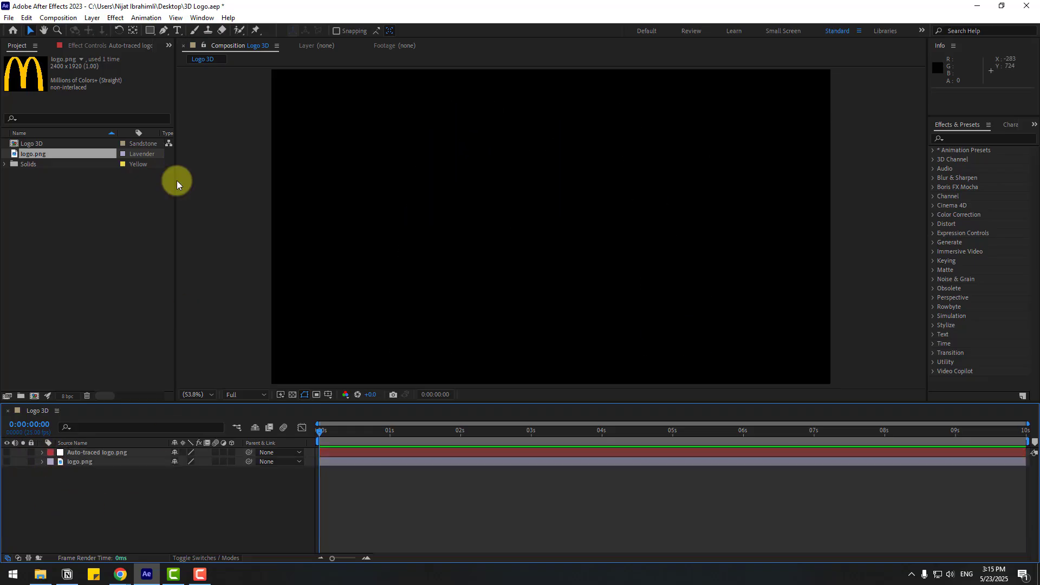
# Step: Create an empty shape layer and rename it LOGO 3D
pyautogui.rightClick(125, 509)
pyautogui.moveTo(236, 375)
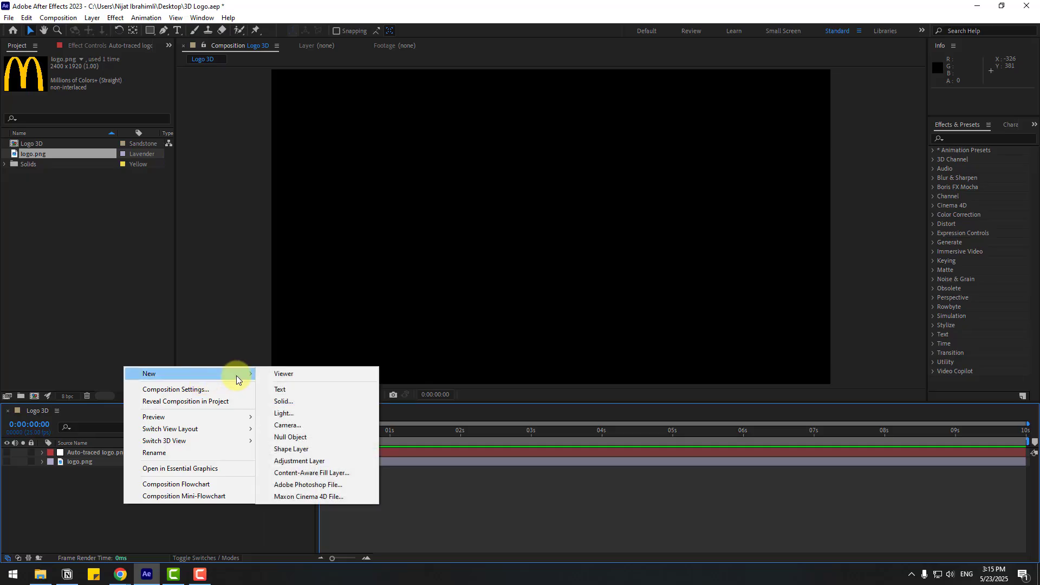
pyautogui.click(290, 449)
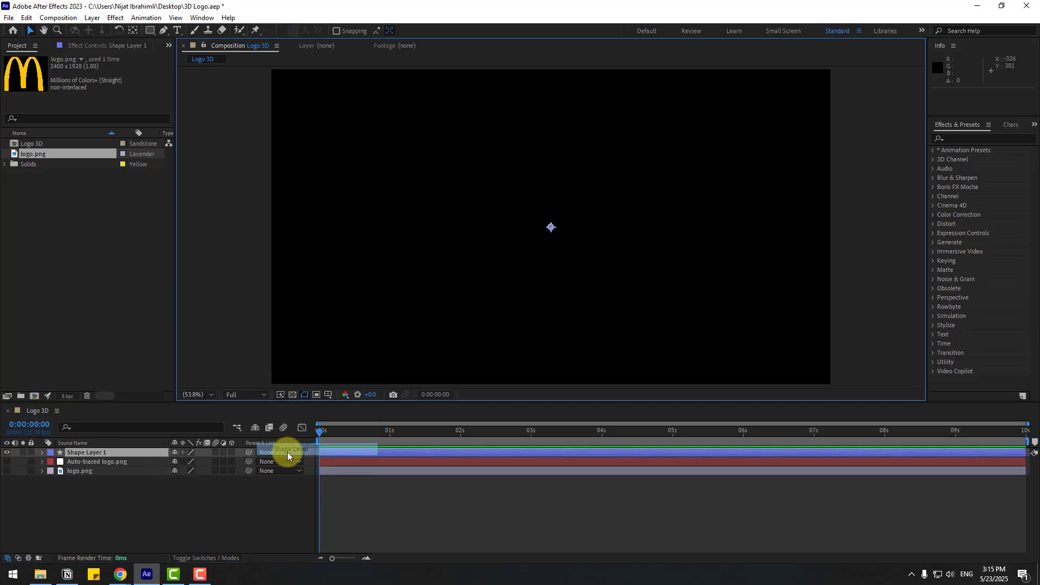
pyautogui.press('q')
pyautogui.click(90, 454)
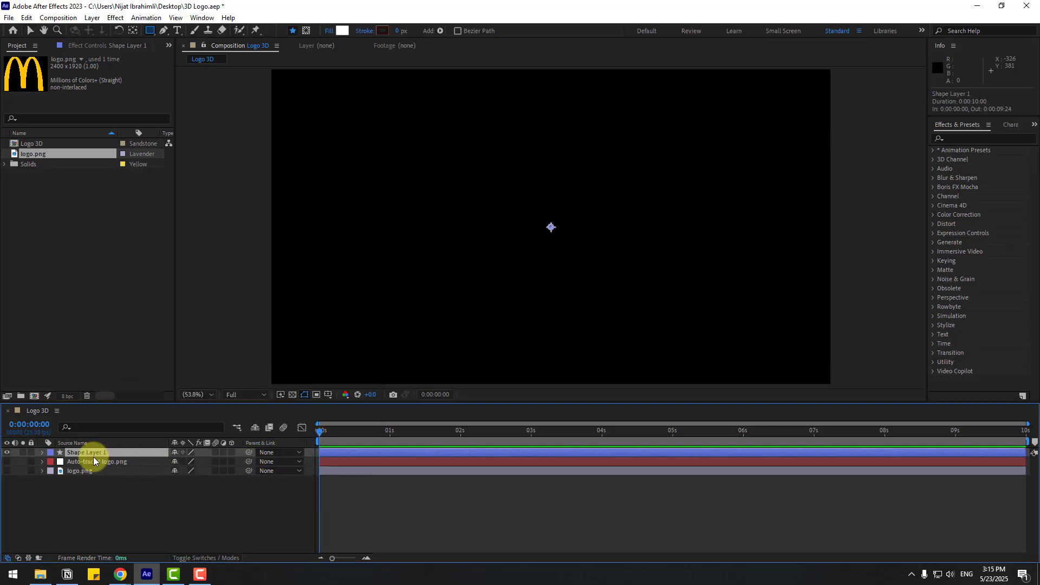
pyautogui.press('Return')
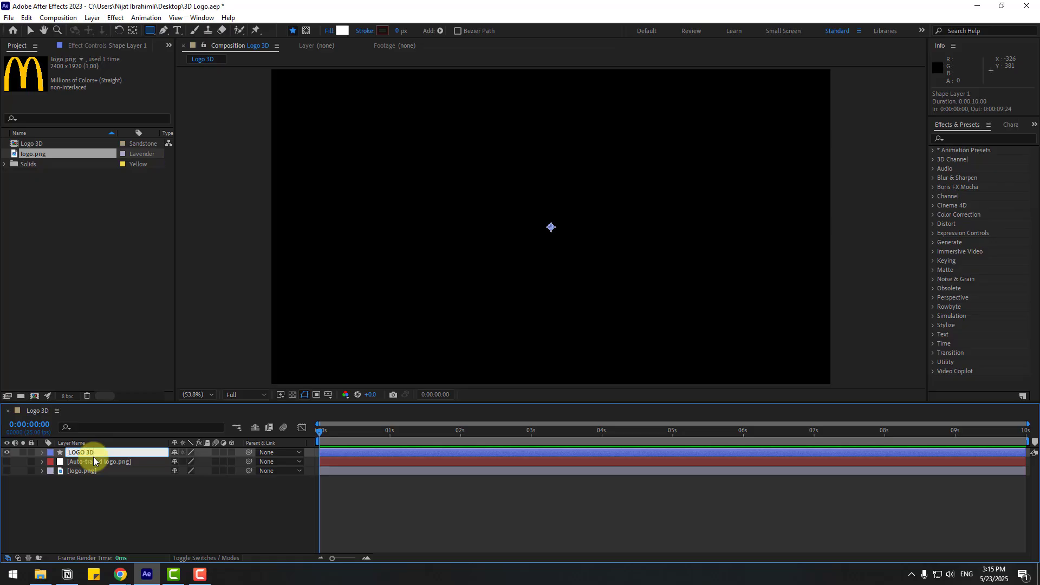
pyautogui.press('Return')
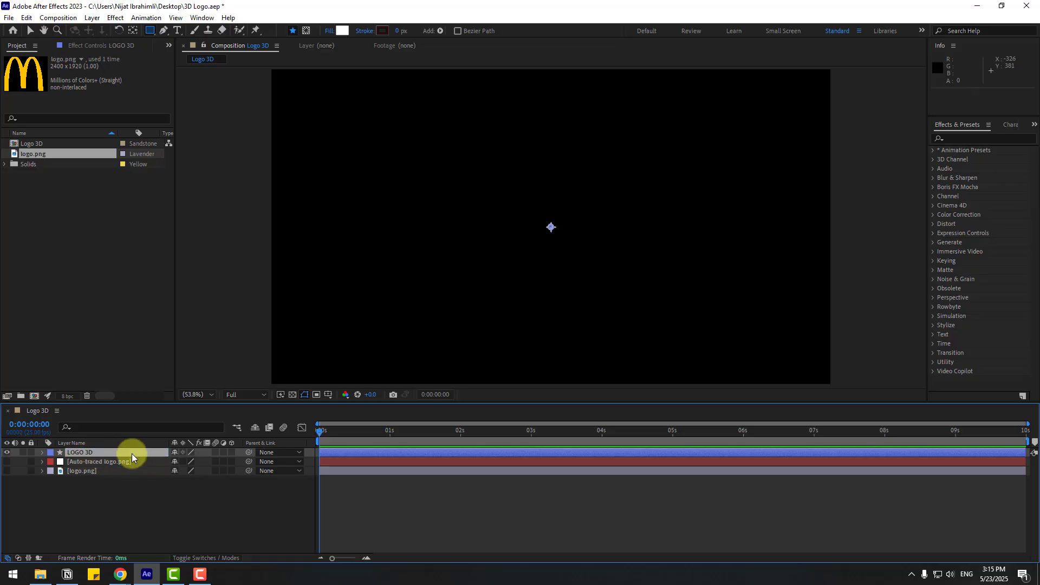
# Step: Add a Path to the LOGO 3D layer, paste the copied mask path into it, and remove its keyframe
pyautogui.click(440, 31)
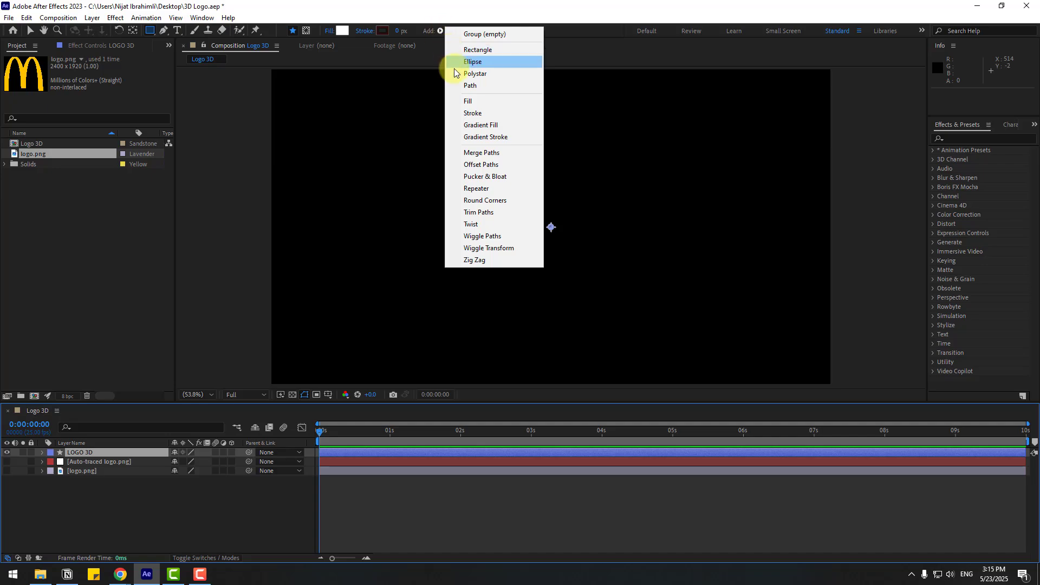
pyautogui.click(482, 86)
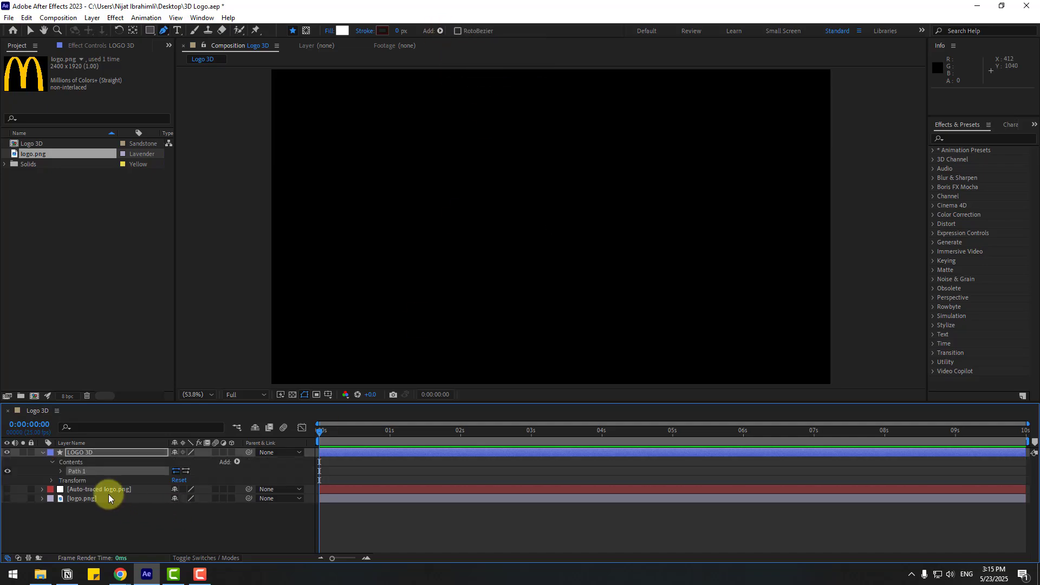
pyautogui.click(60, 471)
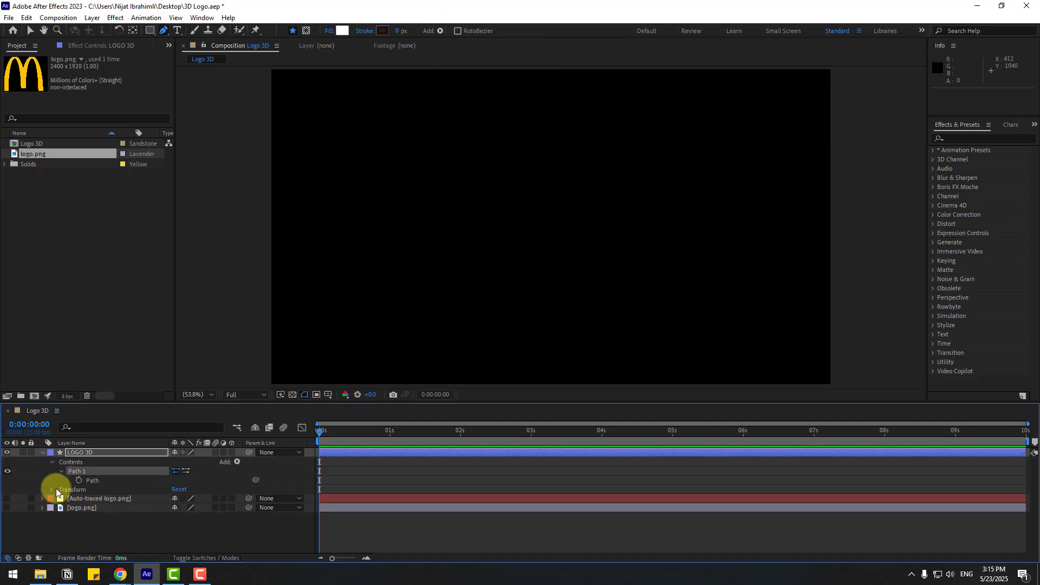
pyautogui.click(94, 481)
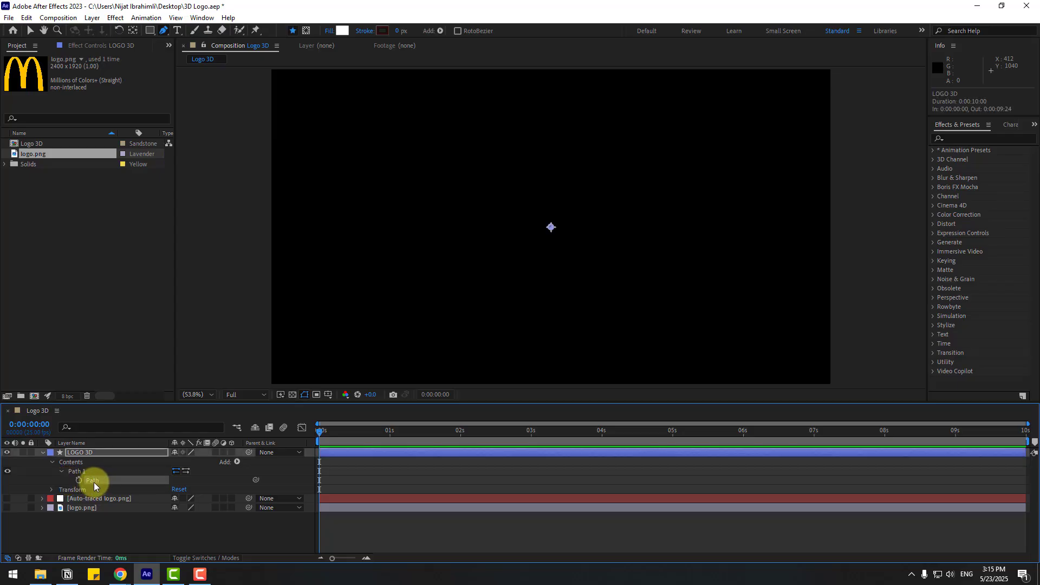
pyautogui.hotkey('ctrl', 'v')
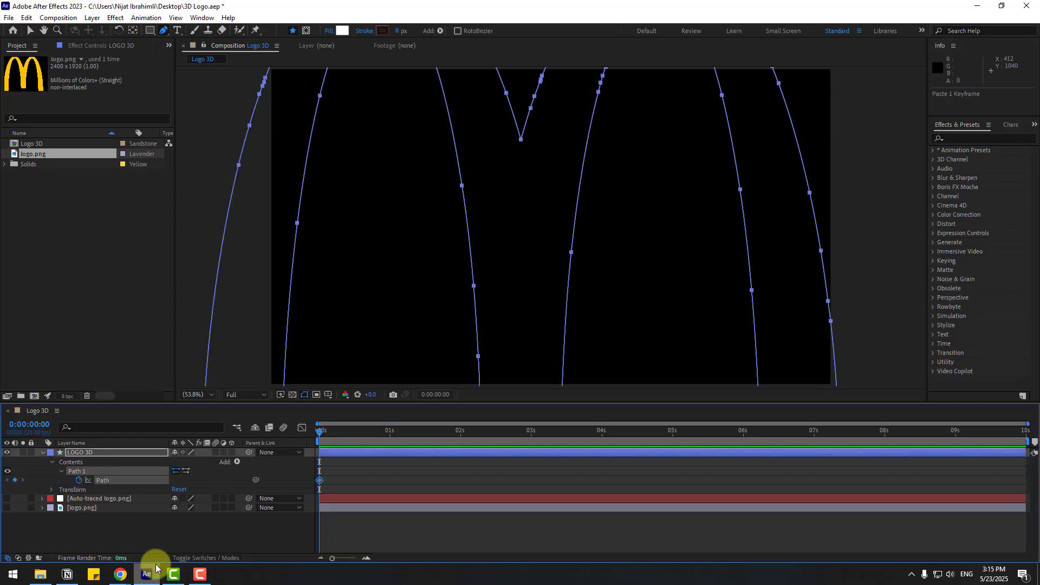
pyautogui.click(78, 480)
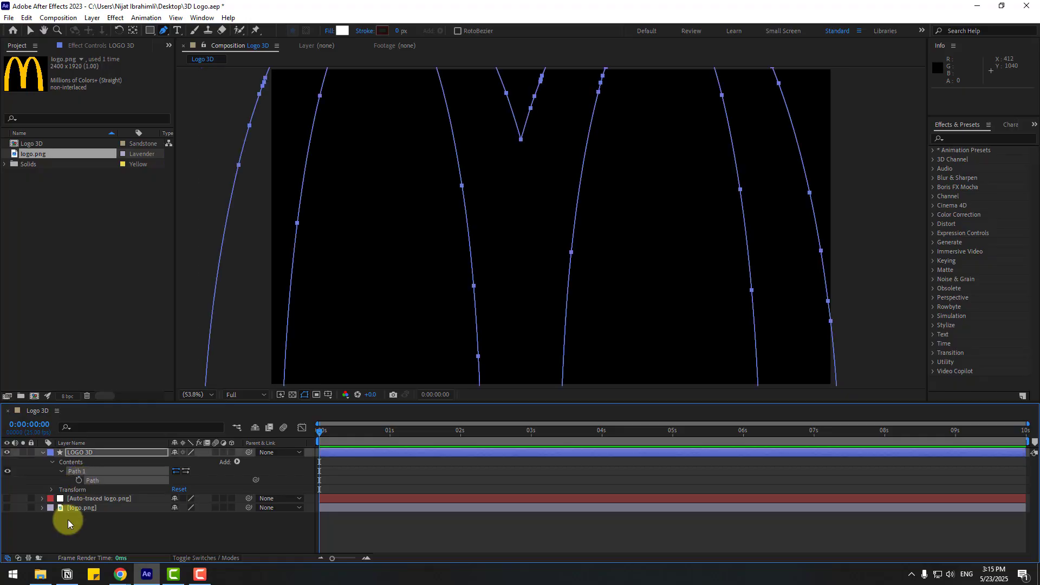
# Step: Scale the LOGO 3D shape layer to 49%
pyautogui.click(77, 452)
pyautogui.press('s')
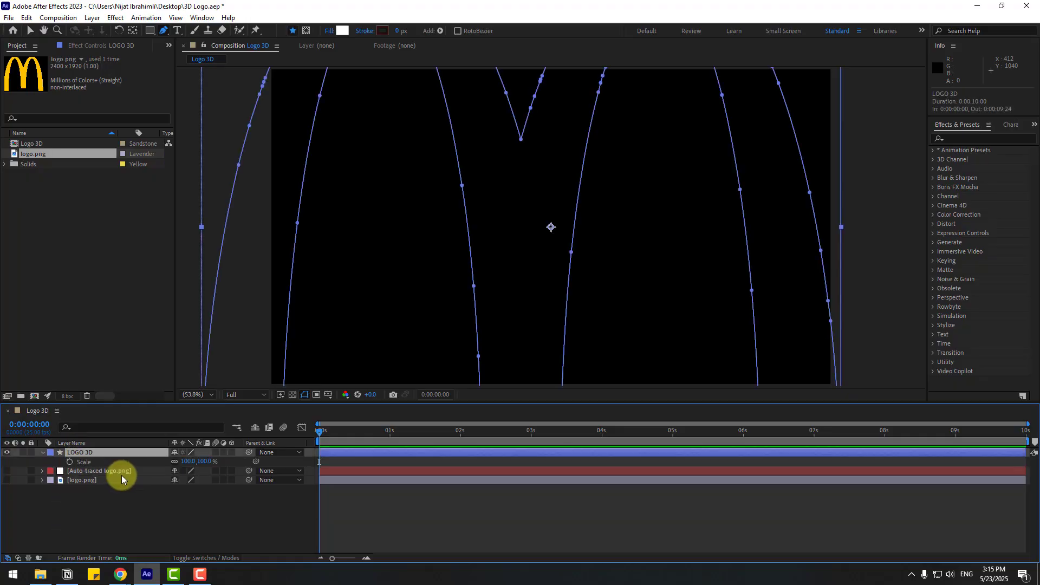
pyautogui.moveTo(182, 461)
pyautogui.mouseDown()
pyautogui.moveTo(151, 464)
pyautogui.moveTo(162, 464)
pyautogui.mouseUp()
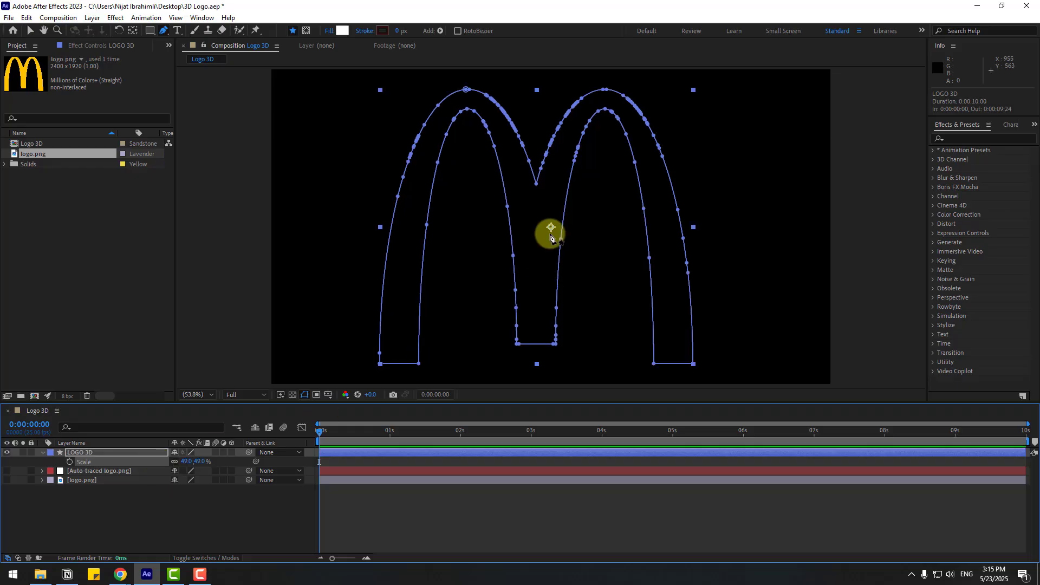
# Step: Add a Fill to the LOGO 3D shape layer
pyautogui.click(30, 31)
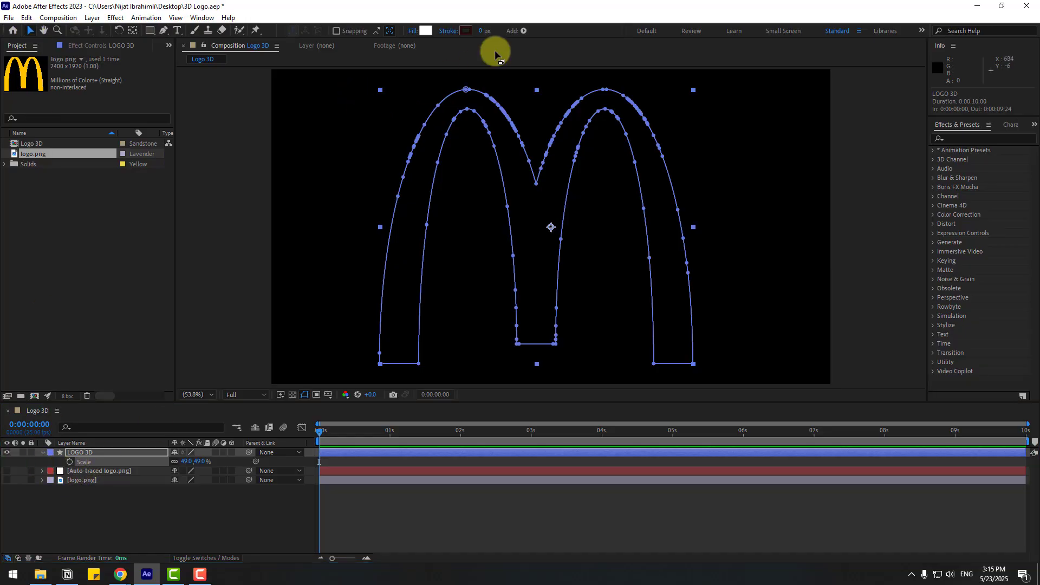
pyautogui.click(523, 31)
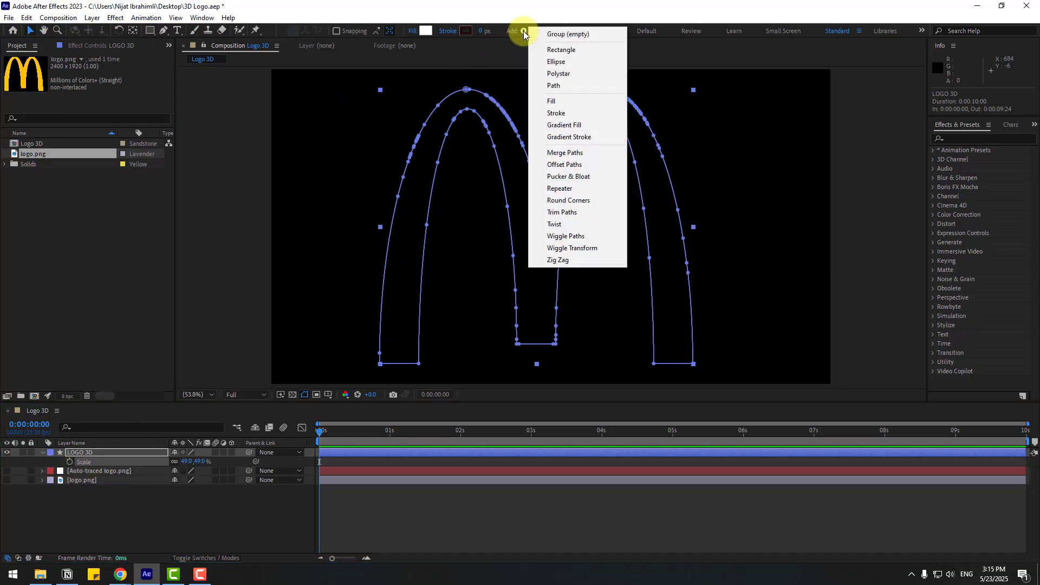
pyautogui.click(558, 101)
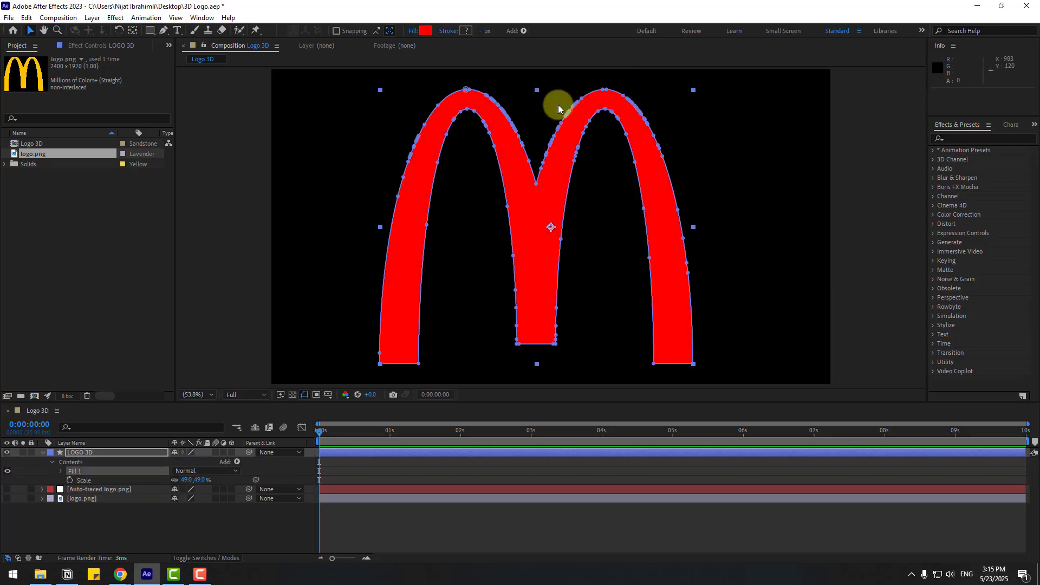
# Step: Show the original logo.png layer and move it to the right, clear of the LOGO 3D shape
pyautogui.click(7, 498)
pyautogui.click(66, 498)
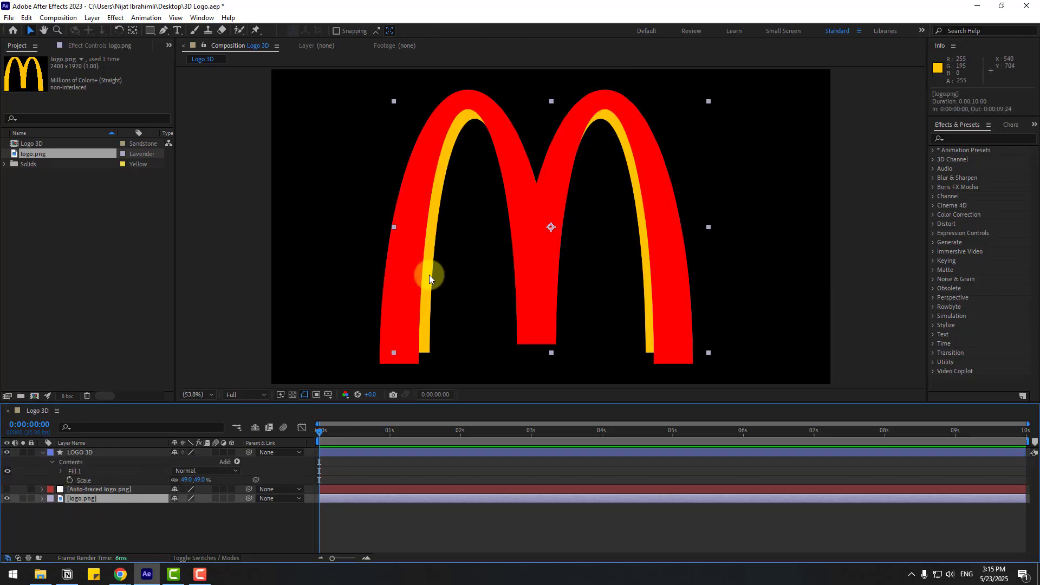
pyautogui.moveTo(428, 275); pyautogui.dragTo(749, 246)
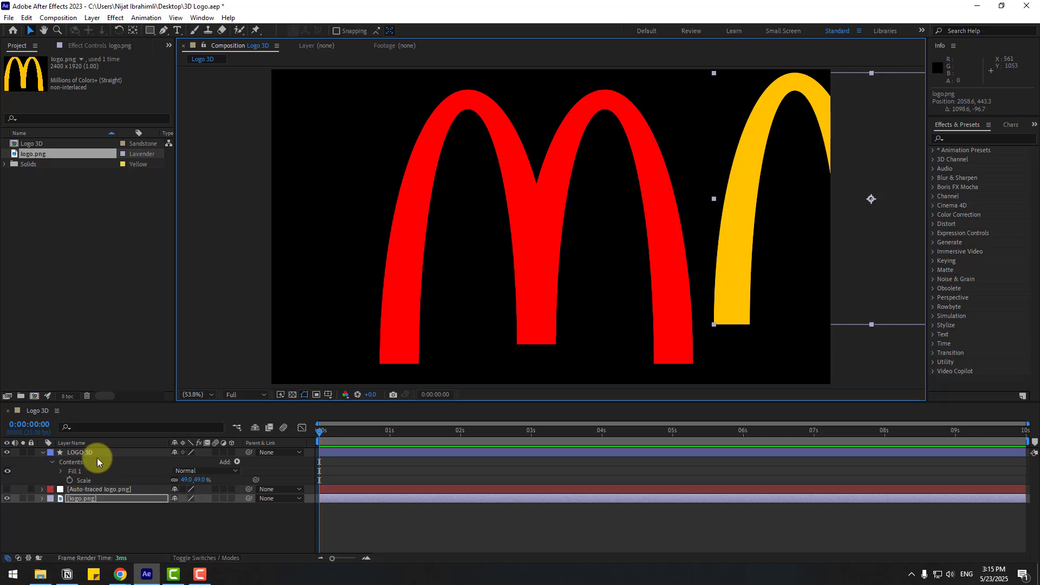
# Step: Set the LOGO 3D shape's fill to the yellow FFC300 sampled from the original logo image
pyautogui.click(80, 456)
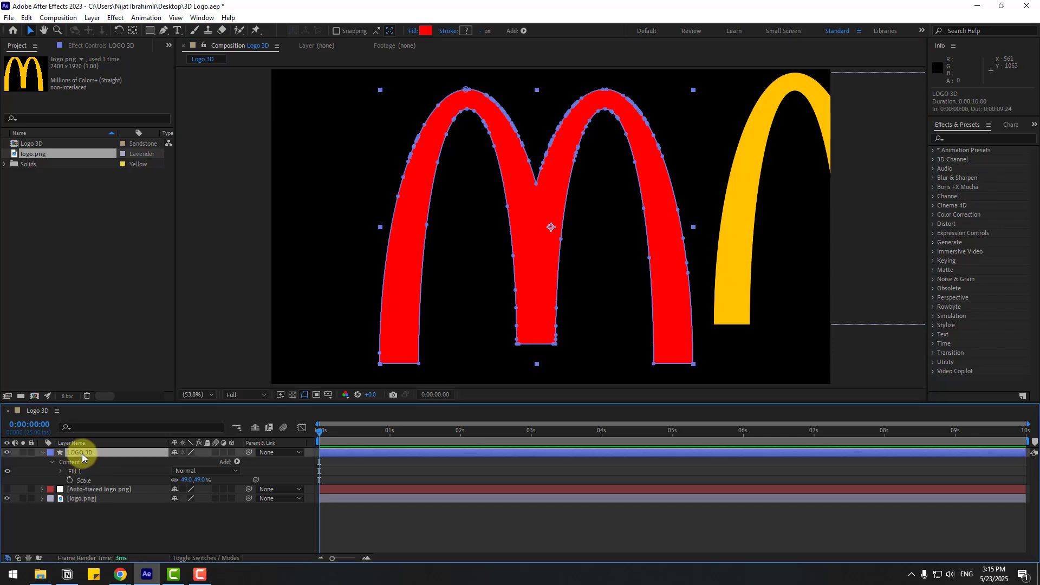
pyautogui.click(426, 32)
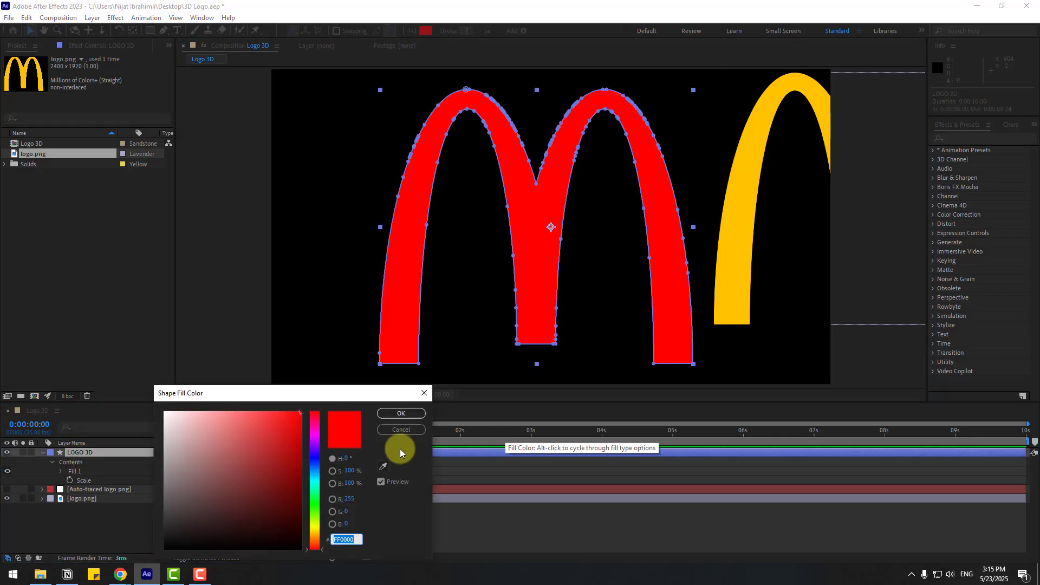
pyautogui.click(383, 466)
pyautogui.click(741, 199)
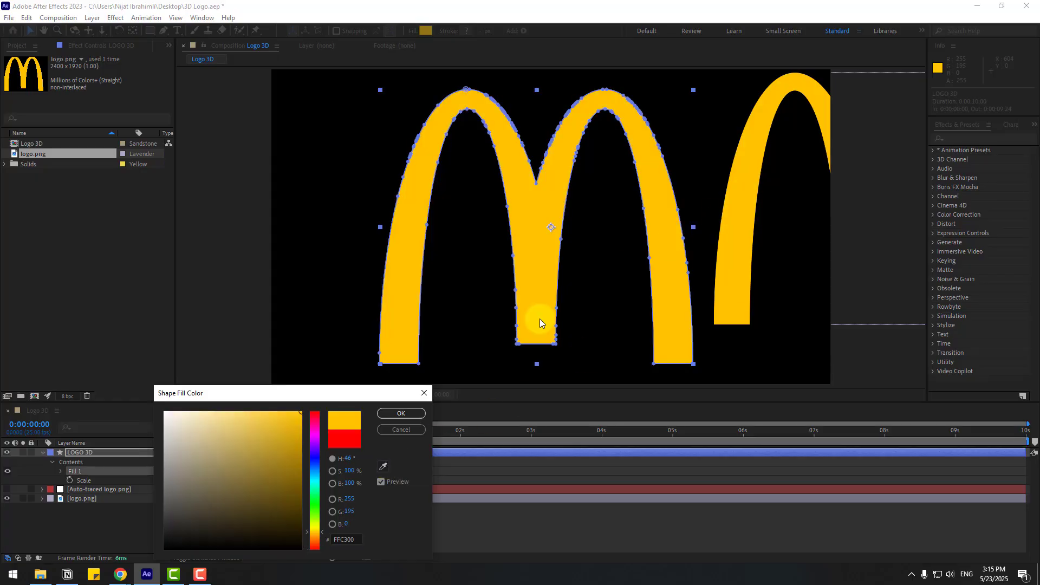
pyautogui.click(397, 414)
pyautogui.click(77, 459)
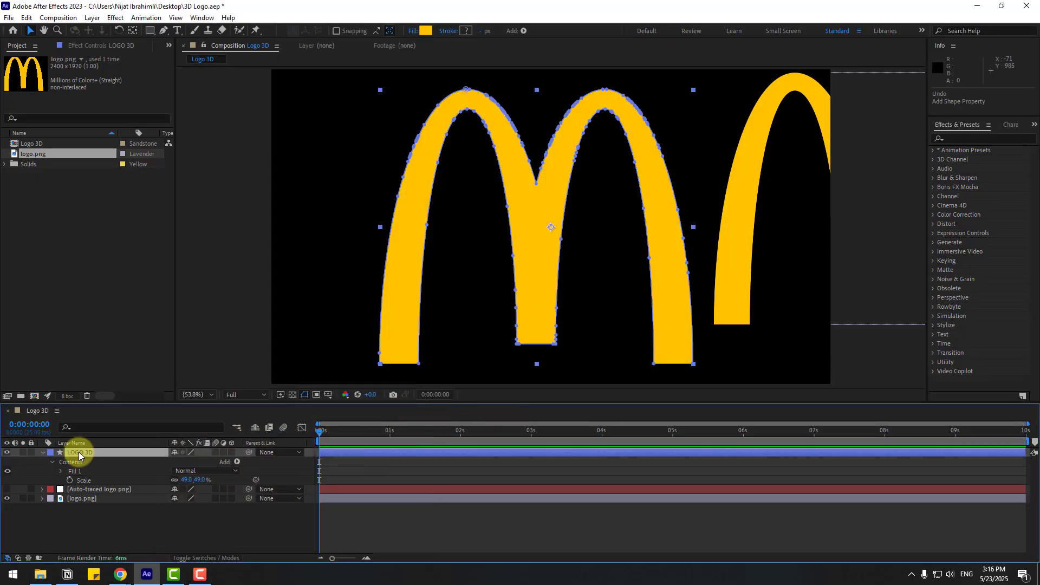
# Step: Add a 1 px stroke to the LOGO 3D shape, using a slightly darker shade of the yellow sampled from the logo
pyautogui.click(525, 31)
pyautogui.click(556, 112)
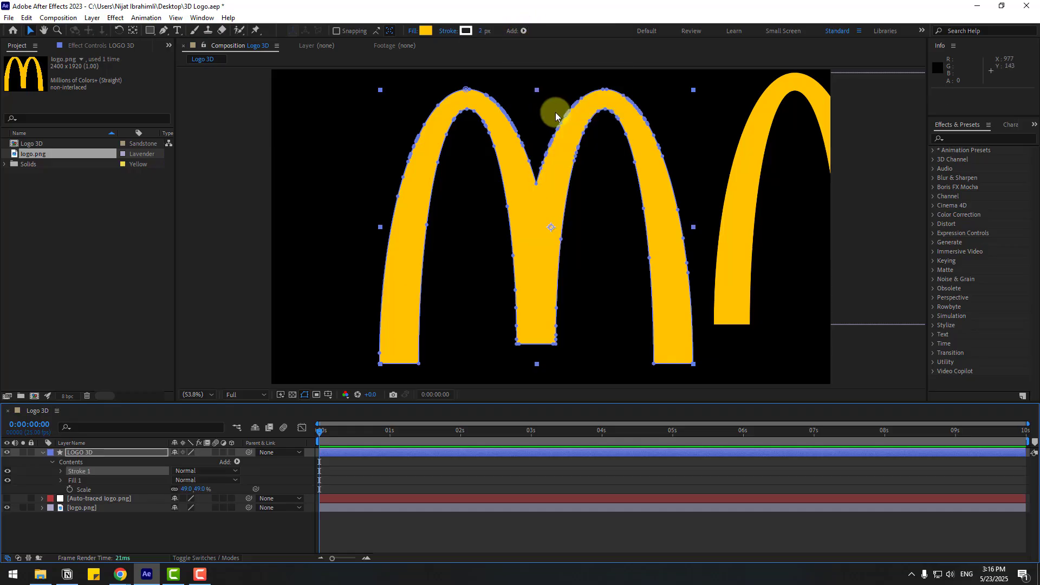
pyautogui.click(469, 32)
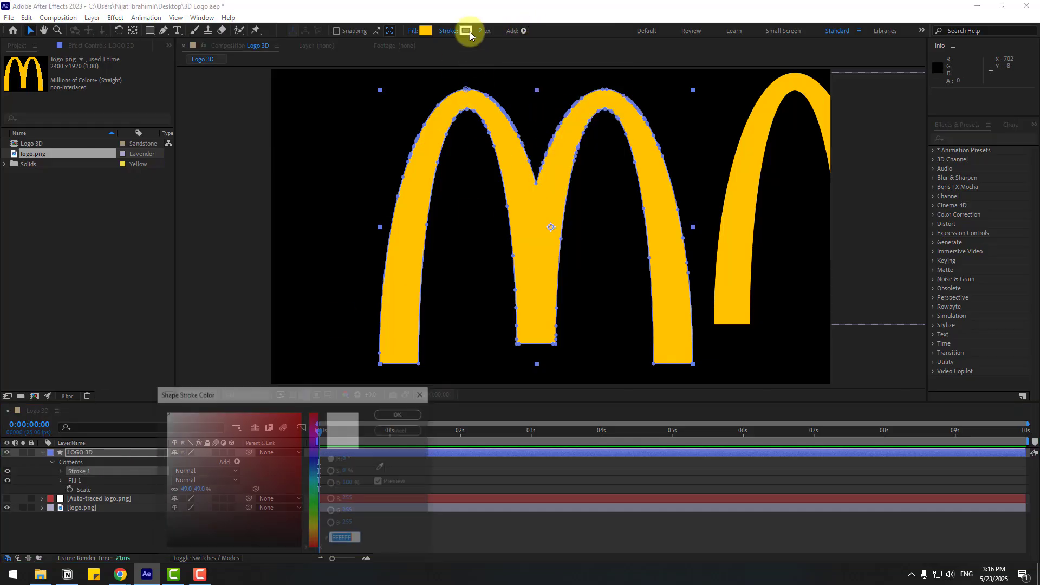
pyautogui.click(385, 466)
pyautogui.click(413, 297)
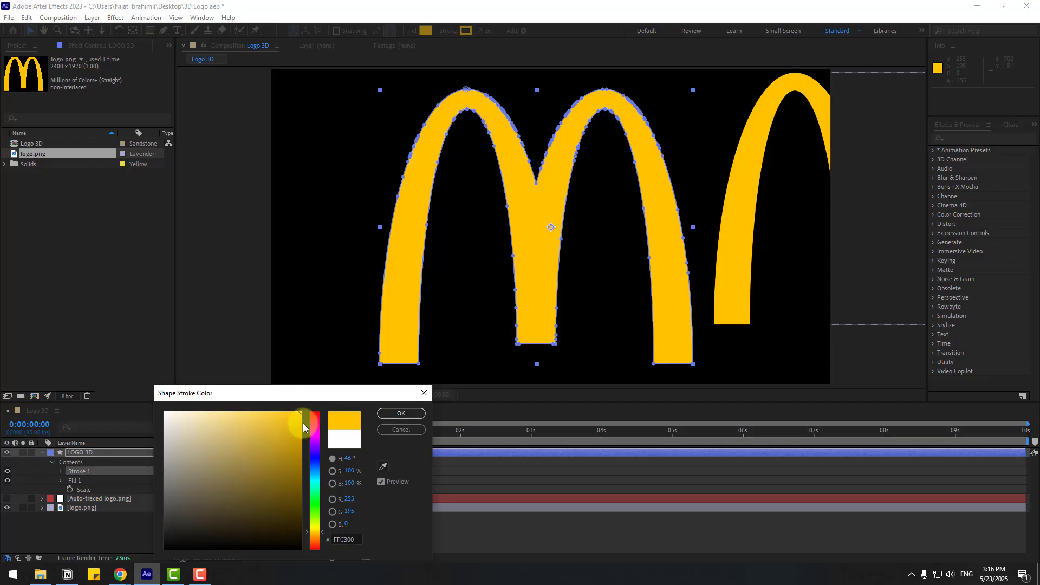
pyautogui.moveTo(301, 419); pyautogui.dragTo(289, 439)
pyautogui.click(386, 415)
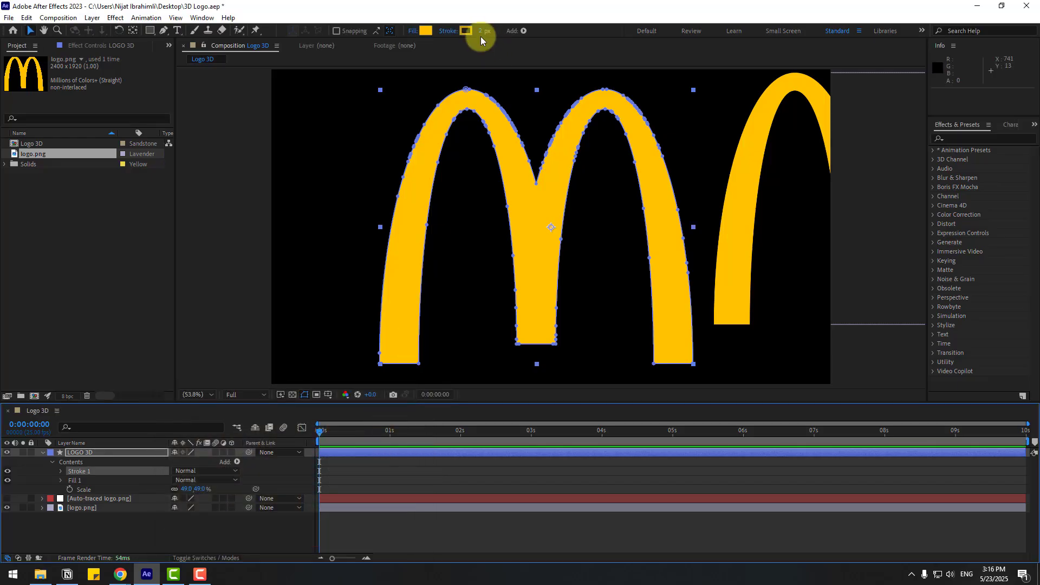
pyautogui.write('1')
pyautogui.press('Return')
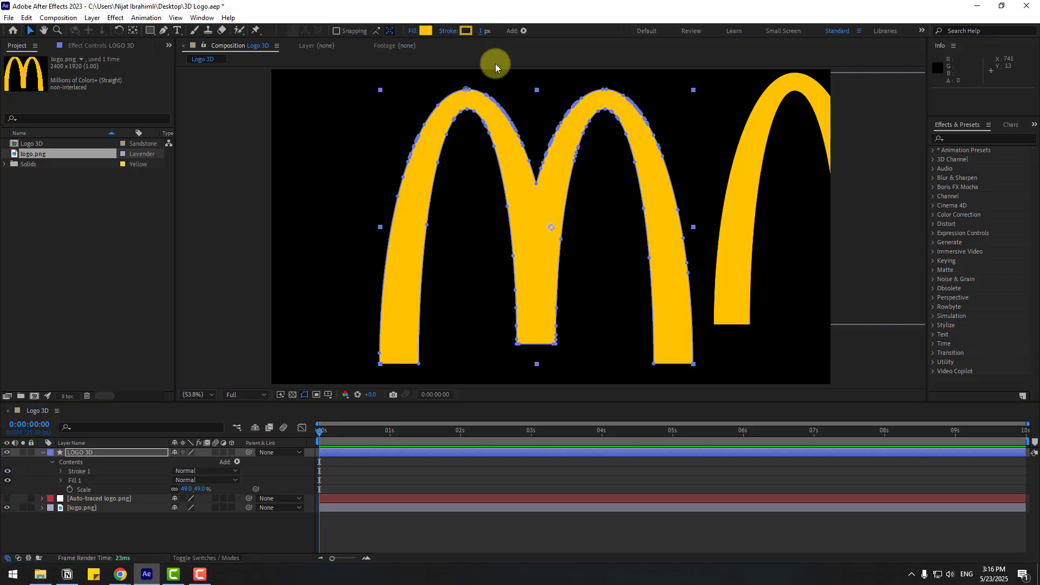
# Step: Delete the auto-traced logo.png and original logo.png layers, and collapse the LOGO 3D layer's properties
pyautogui.click(95, 523)
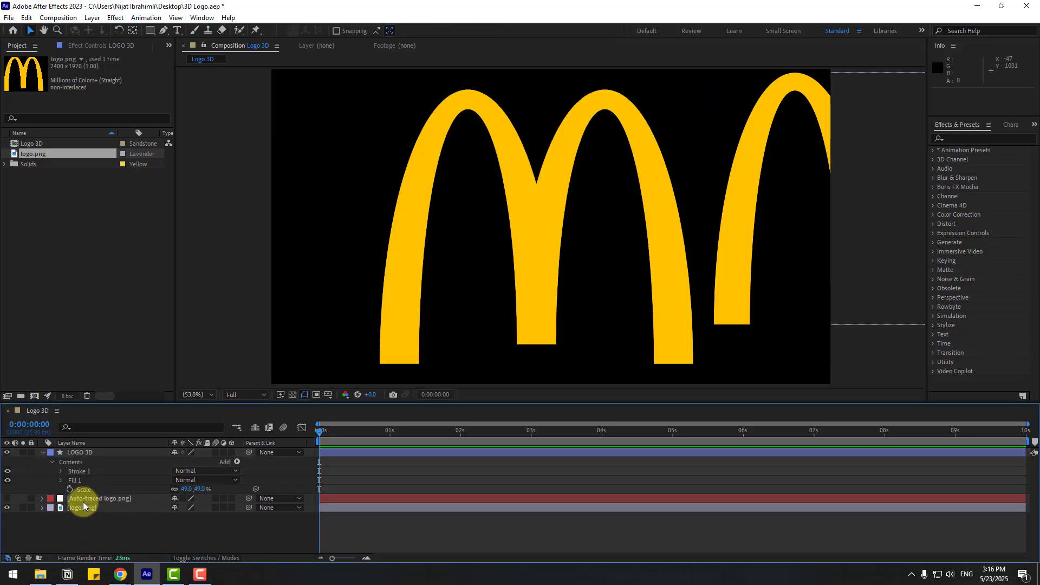
pyautogui.click(83, 500)
pyautogui.press('Delete')
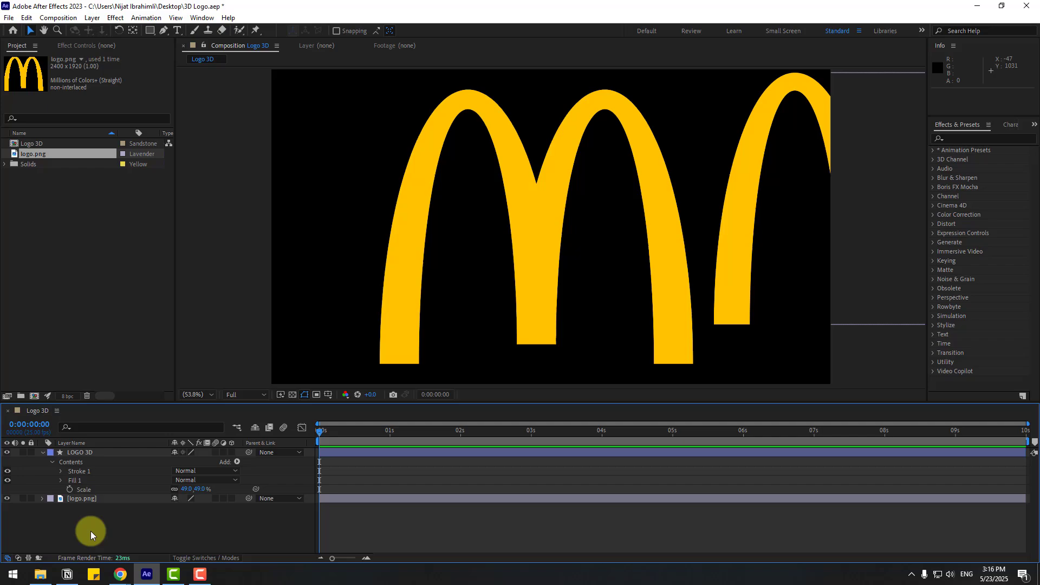
pyautogui.click(84, 500)
pyautogui.press('Delete')
pyautogui.click(42, 452)
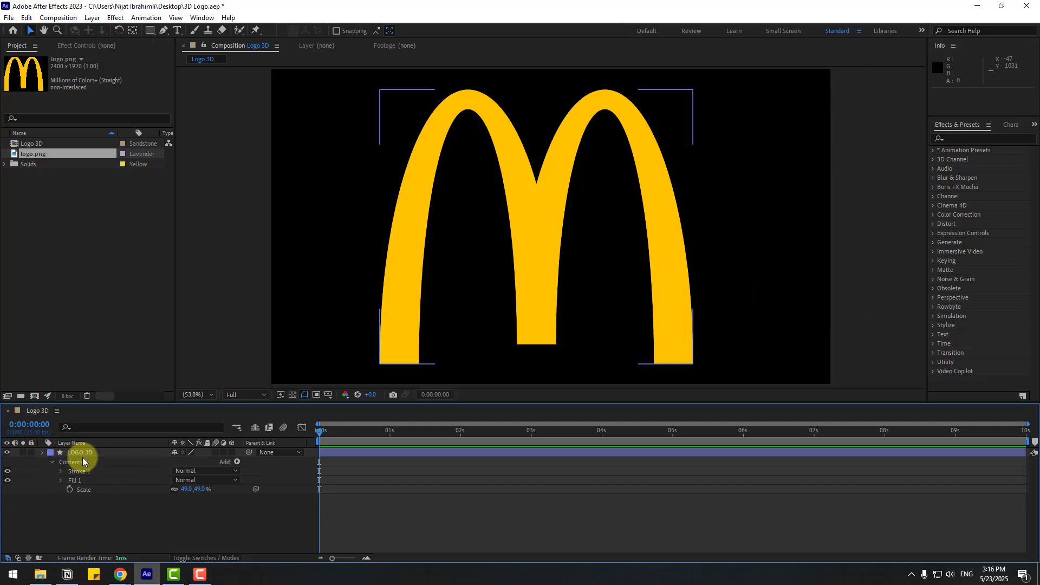
# Step: Move the LOGO 3D layer about 26 px right and 4 px down, and scale it down to leave more margin around it
pyautogui.click(81, 453)
pyautogui.moveTo(540, 273); pyautogui.dragTo(541, 281)
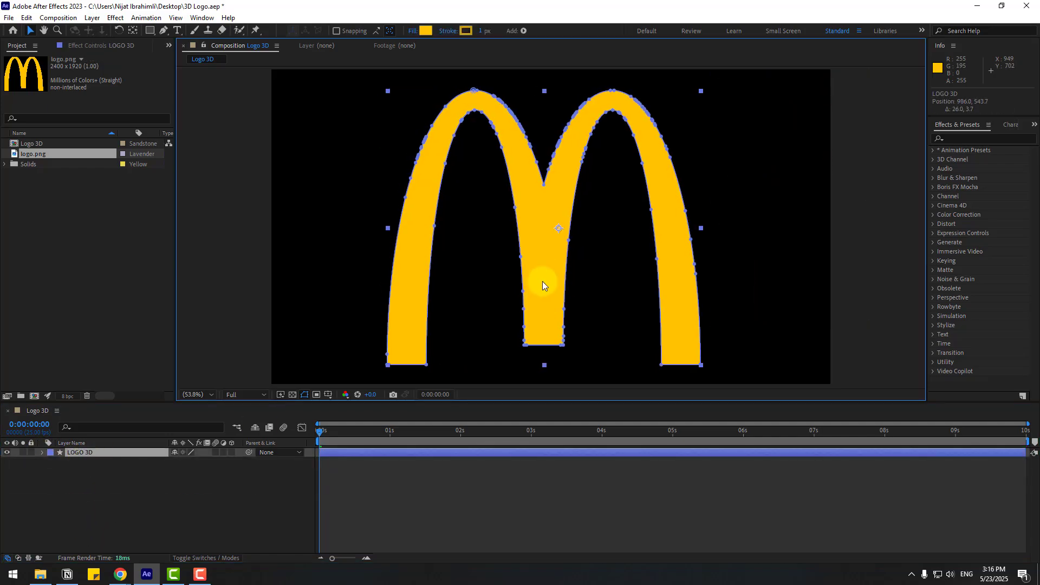
pyautogui.press('s')
pyautogui.moveTo(185, 462); pyautogui.dragTo(183, 471)
pyautogui.press('s')
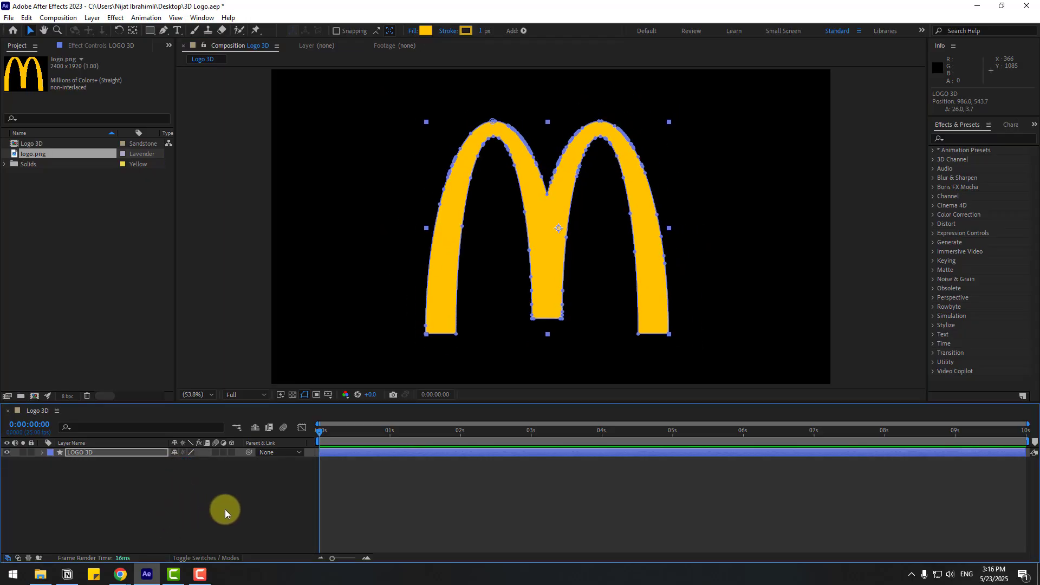
# Step: Center the LOGO 3D layer's anchor point on the shape
pyautogui.click(135, 33)
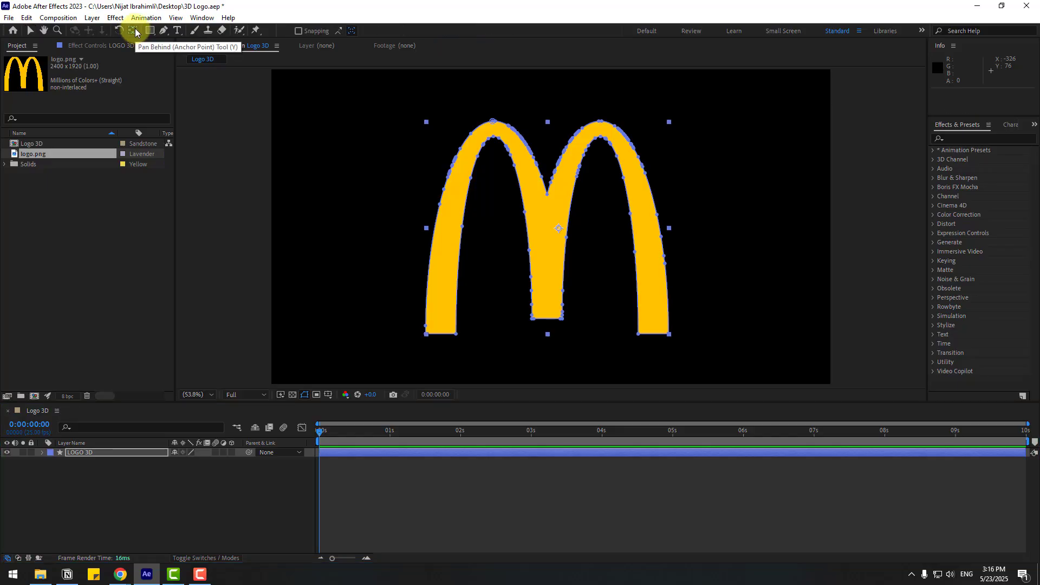
pyautogui.hotkey('ctrl', 'alt', 'Home')
pyautogui.click(32, 30)
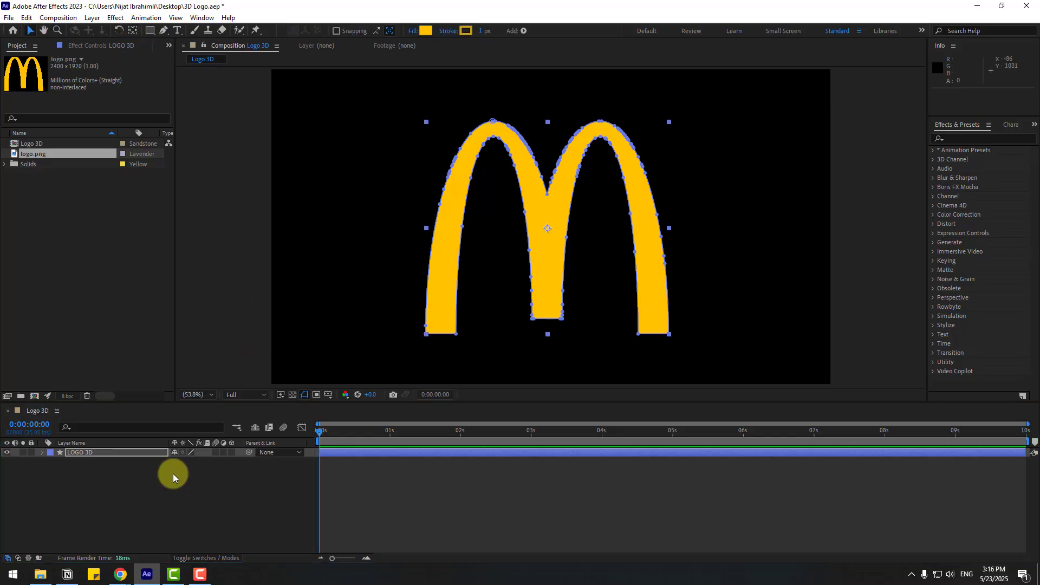
# Step: Choose Cinema 4D as the 3D renderer in the Logo 3D composition's settings
pyautogui.click(149, 506)
pyautogui.rightClick(149, 507)
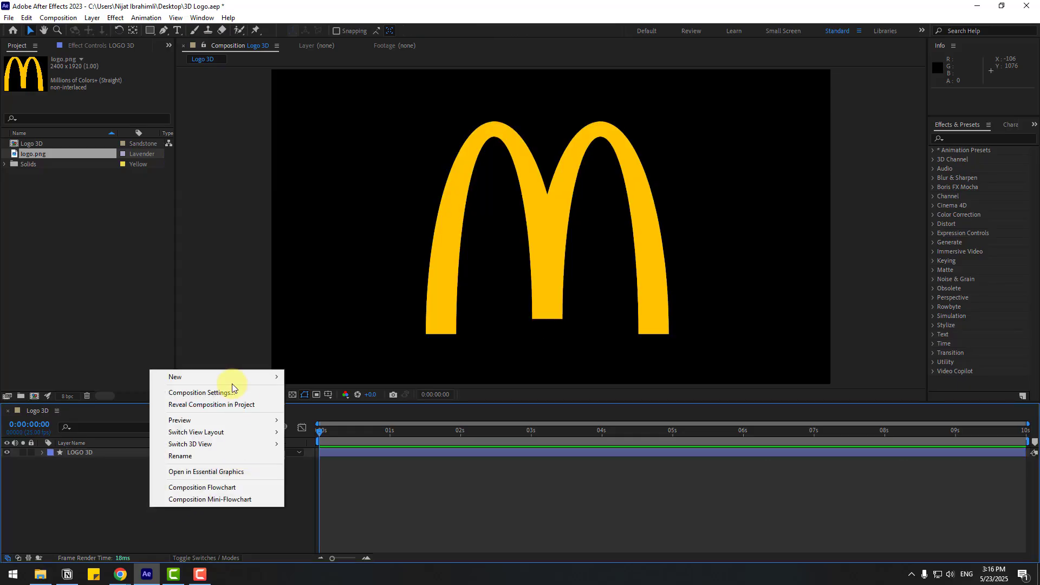
pyautogui.click(208, 393)
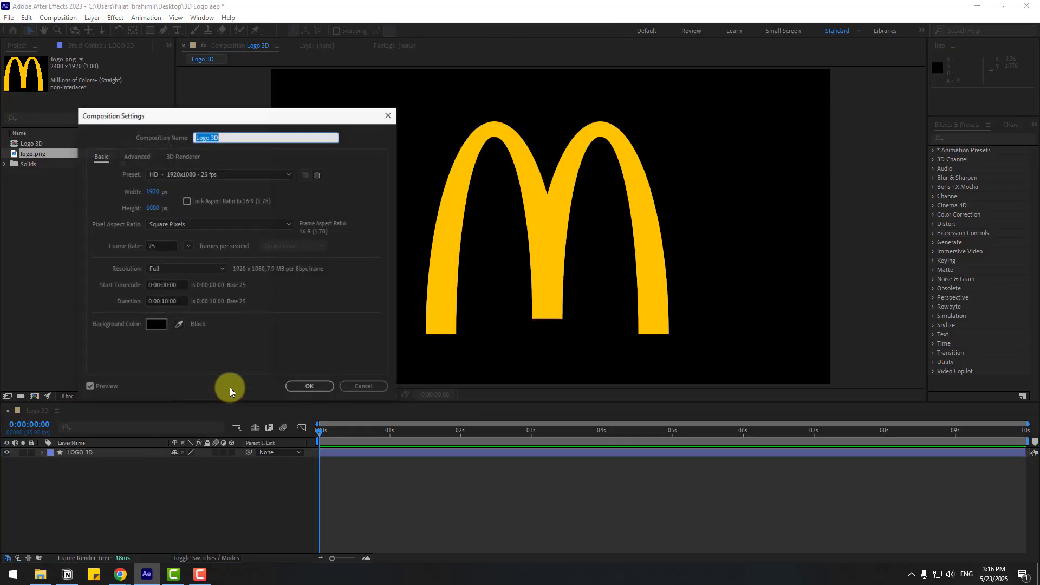
pyautogui.click(184, 157)
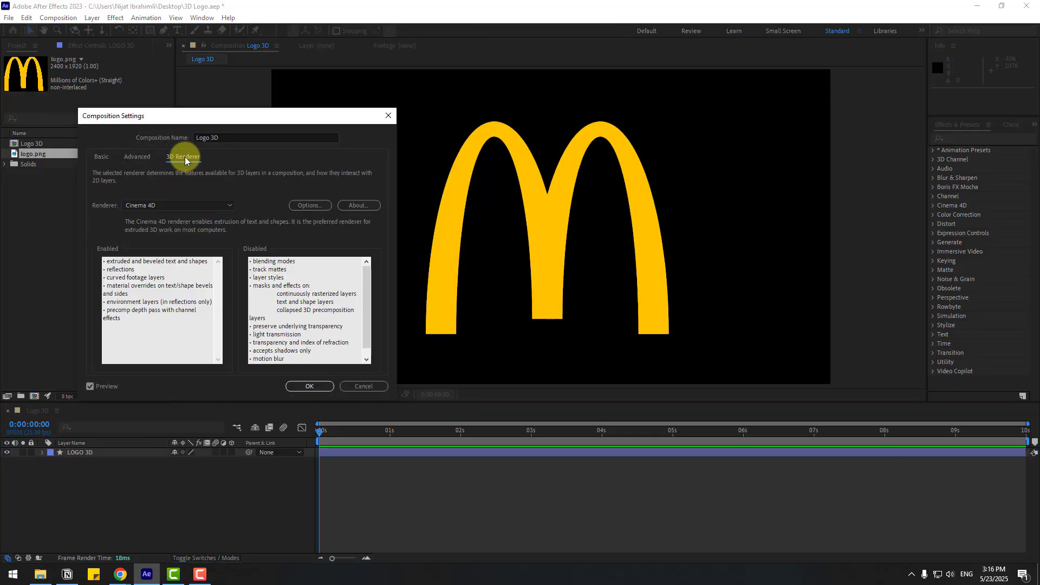
pyautogui.click(161, 208)
pyautogui.click(158, 227)
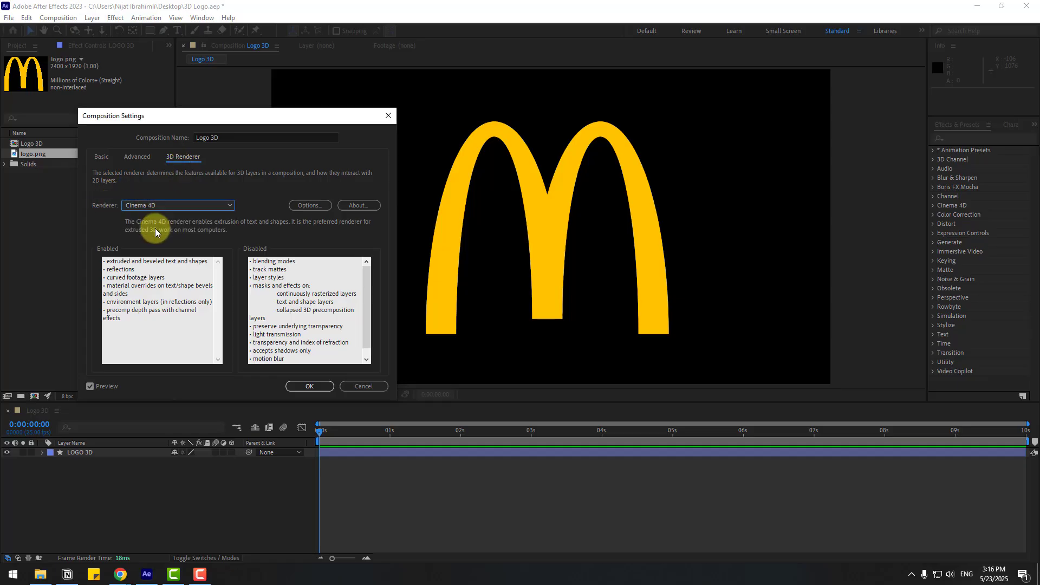
pyautogui.click(302, 388)
# Step: Make the LOGO 3D layer a 3D layer
pyautogui.click(89, 456)
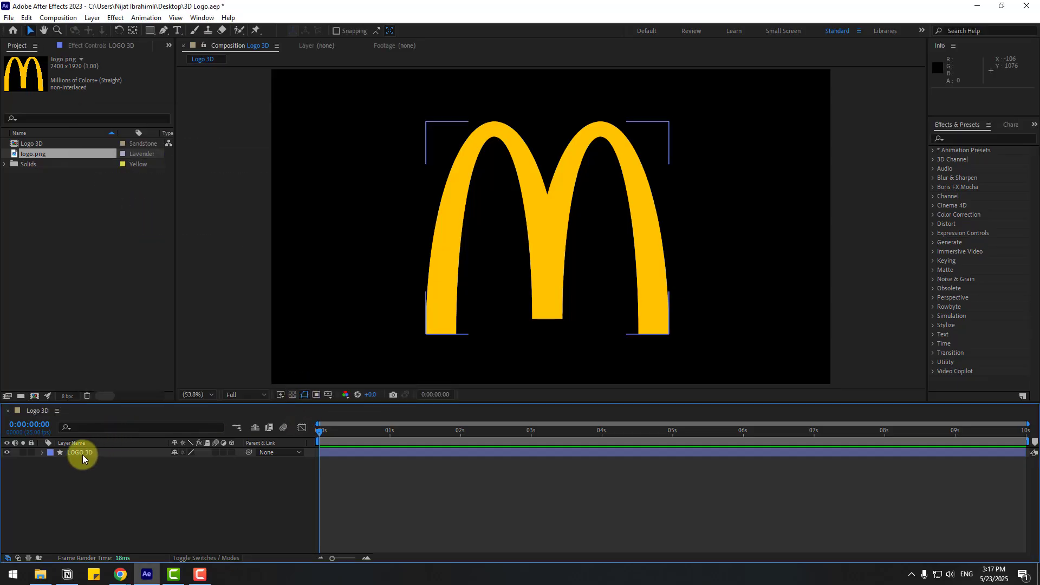
pyautogui.click(82, 454)
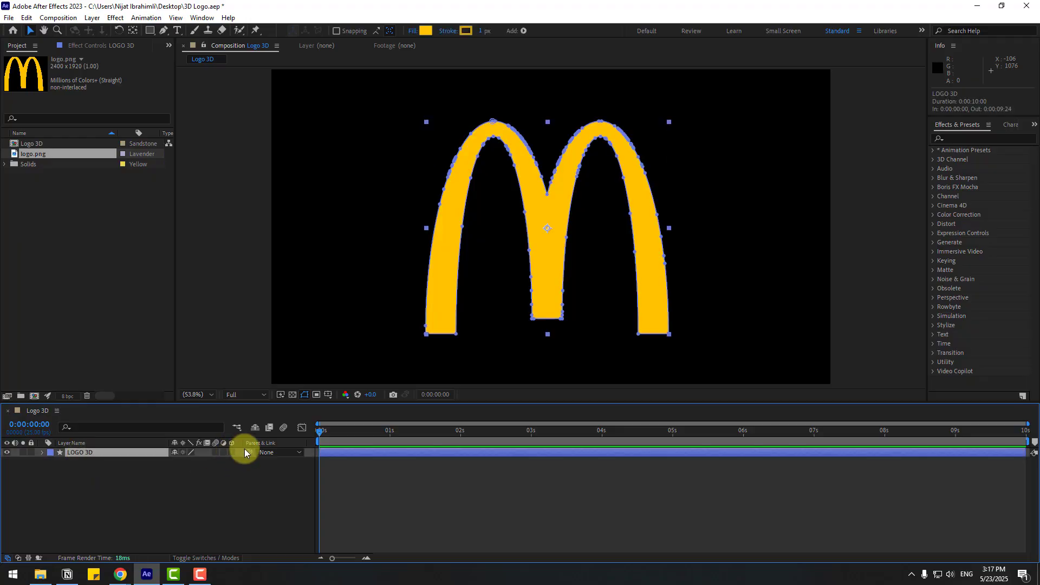
pyautogui.click(189, 557)
pyautogui.click(189, 557)
pyautogui.click(232, 453)
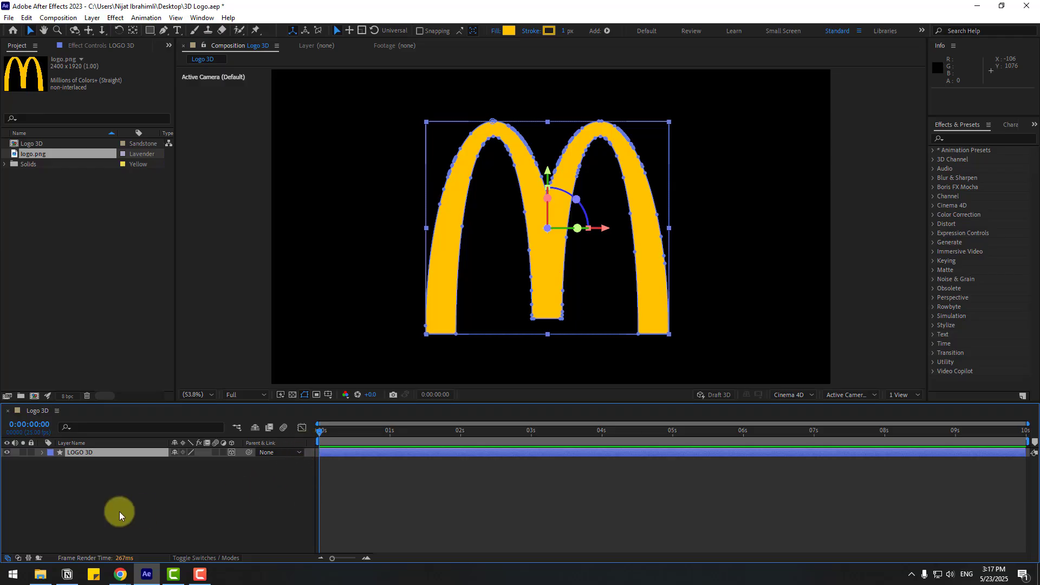
# Step: Show the composition in Custom View 1 and set the LOGO 3D layer's extrusion depth to 100
pyautogui.click(42, 452)
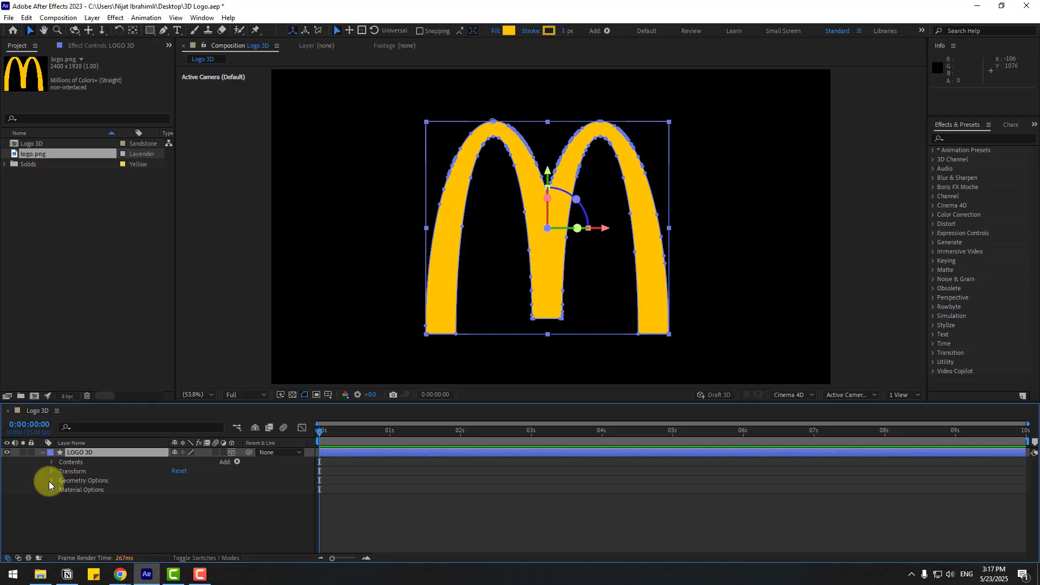
pyautogui.click(51, 480)
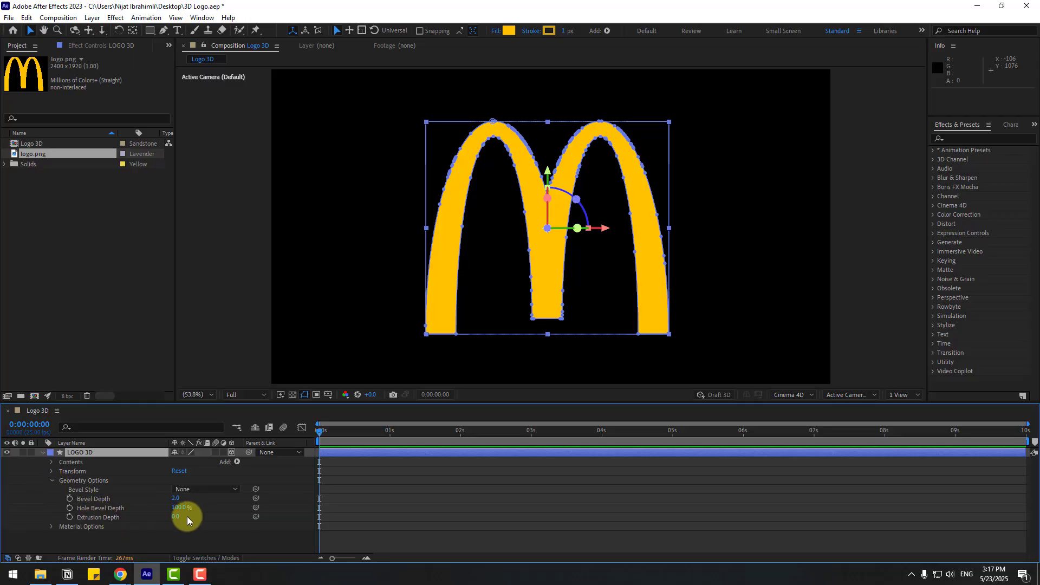
pyautogui.click(843, 395)
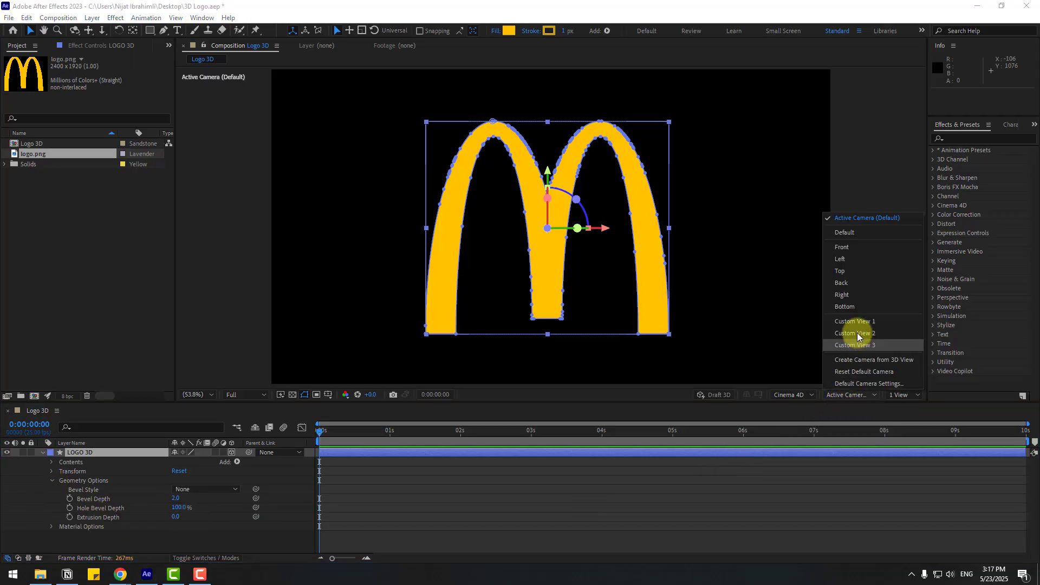
pyautogui.click(880, 322)
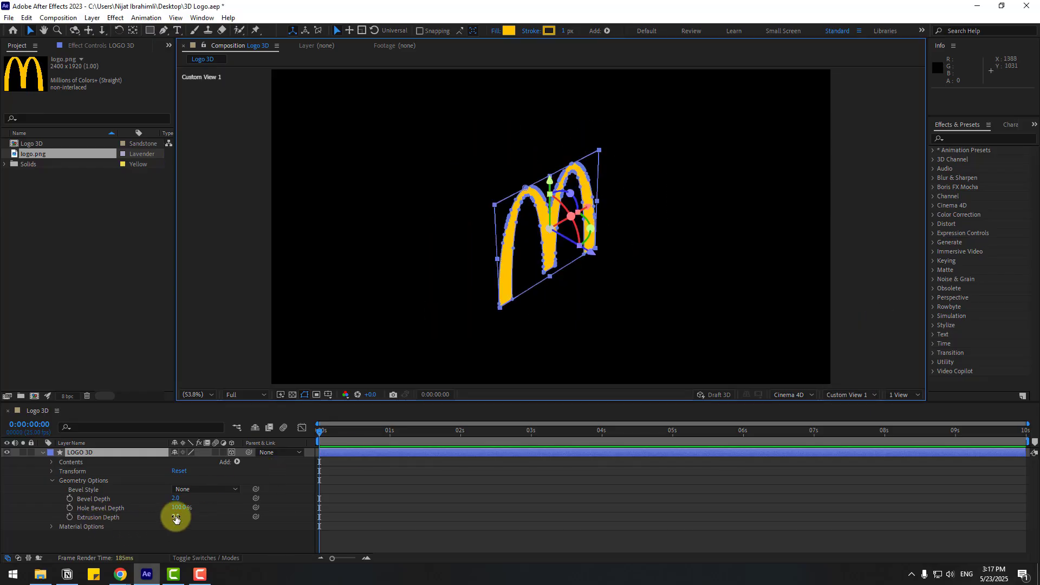
pyautogui.click(176, 517)
pyautogui.write('100')
pyautogui.press('Return')
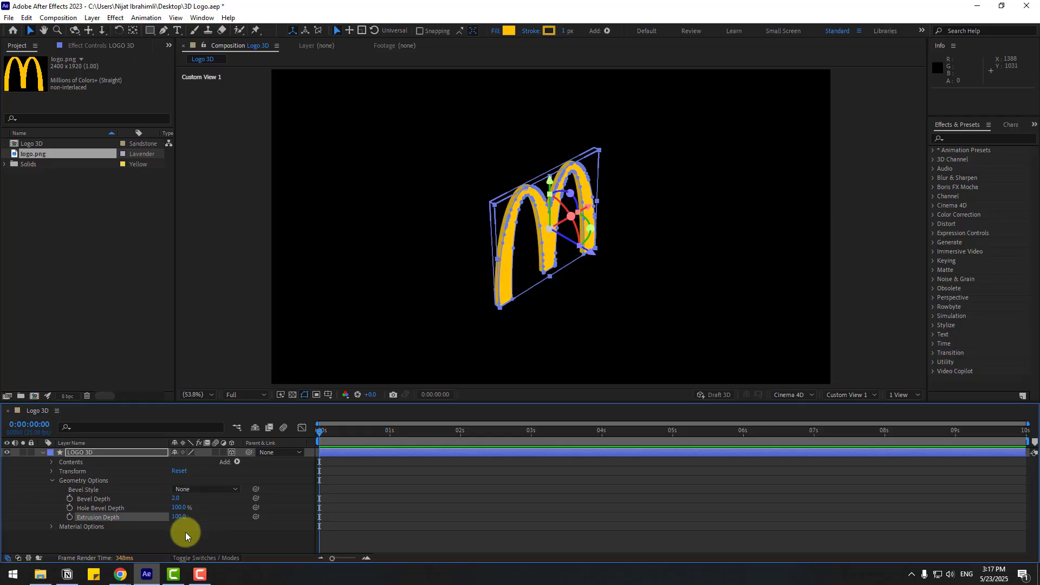
# Step: Increase the LOGO 3D layer's extrusion depth to 250
pyautogui.scroll(4, 536, 279)
pyautogui.scroll(-2, 538, 272)
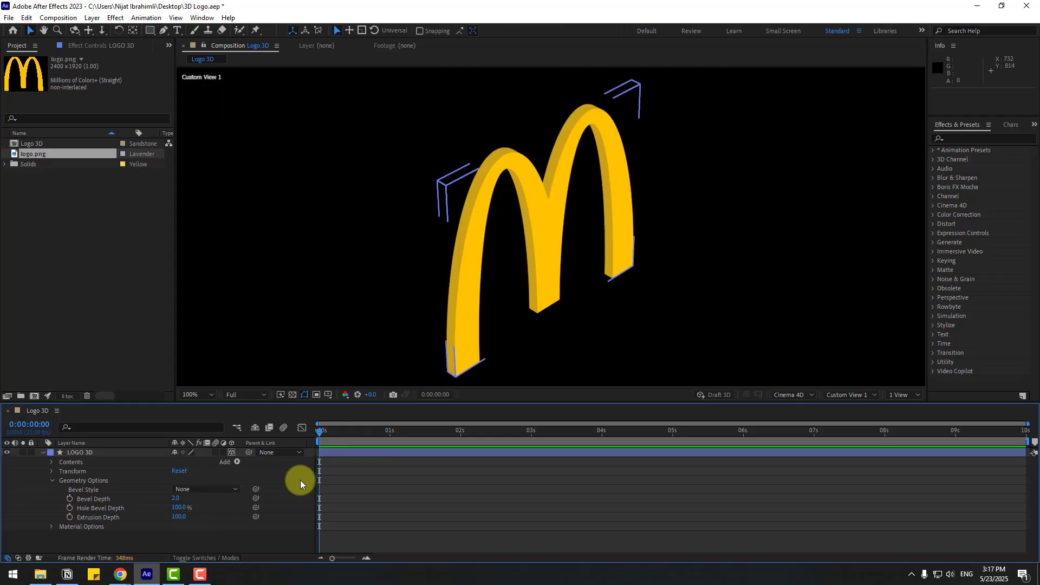
pyautogui.moveTo(180, 521); pyautogui.dragTo(250, 505)
pyautogui.click(364, 288)
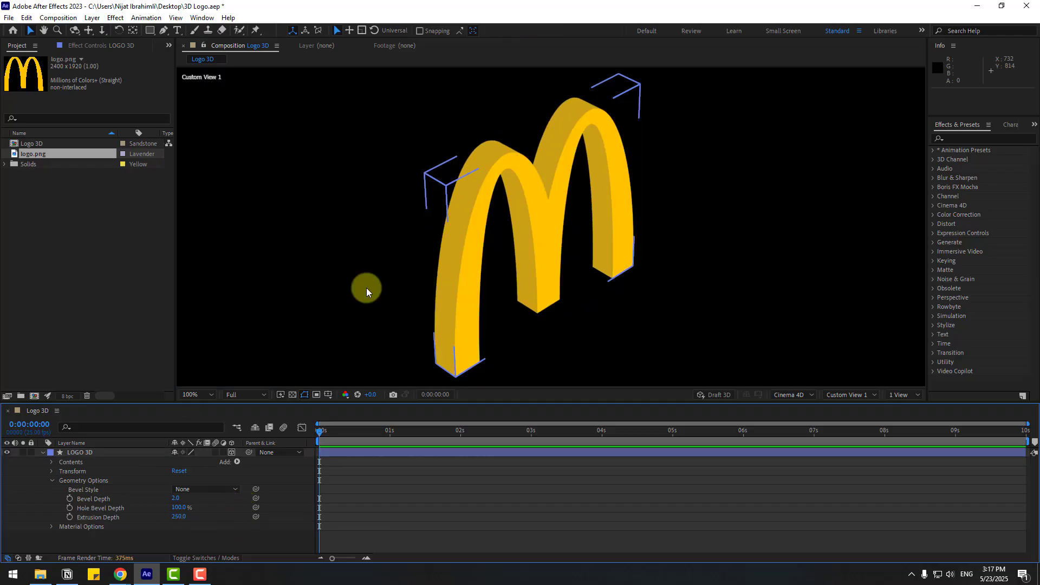
# Step: Return the composition view to Active Camera (Default) and collapse the LOGO 3D layer's properties
pyautogui.scroll(-4, 685, 283)
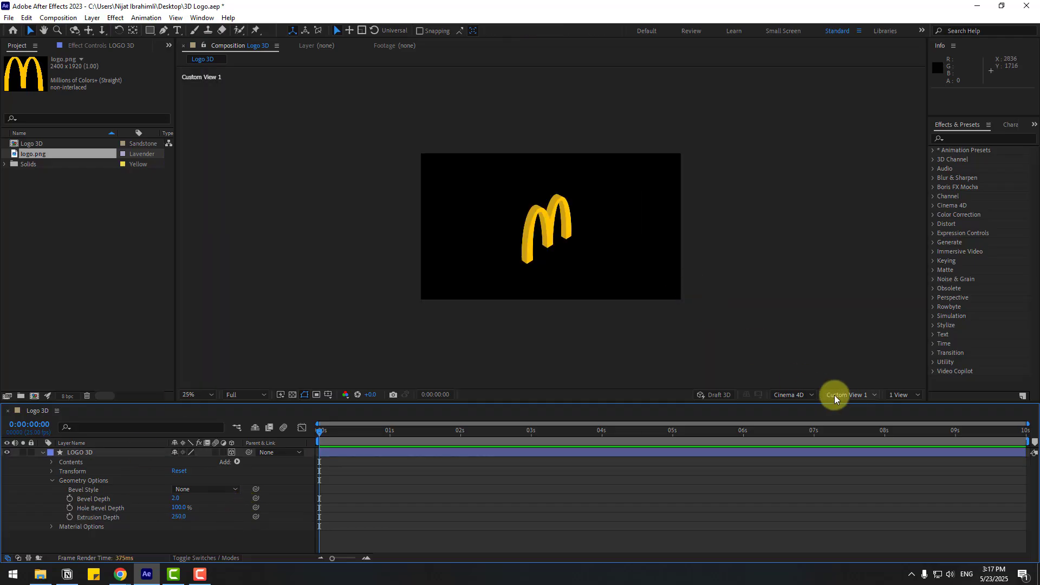
pyautogui.click(849, 395)
pyautogui.click(867, 218)
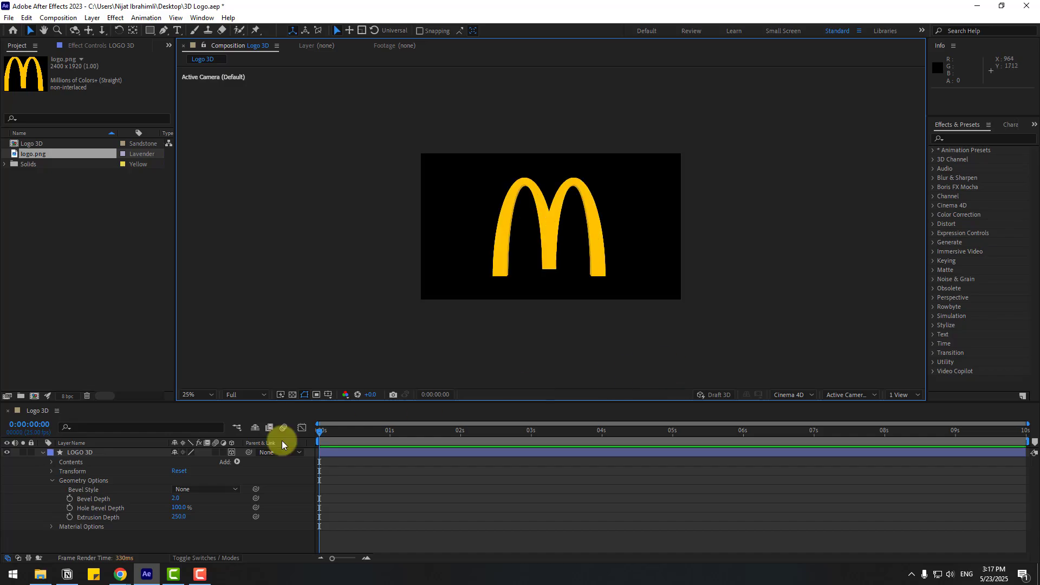
pyautogui.click(39, 451)
pyautogui.click(43, 452)
# Step: Create a composition-sized solid named BG and place it beneath the LOGO 3D layer
pyautogui.rightClick(83, 493)
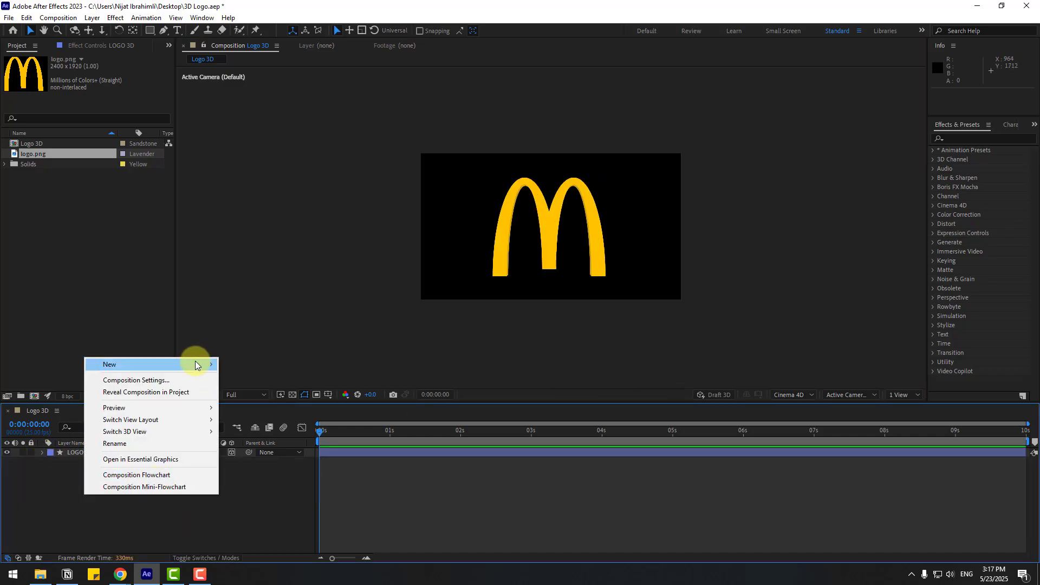
pyautogui.moveTo(200, 365)
pyautogui.click(253, 394)
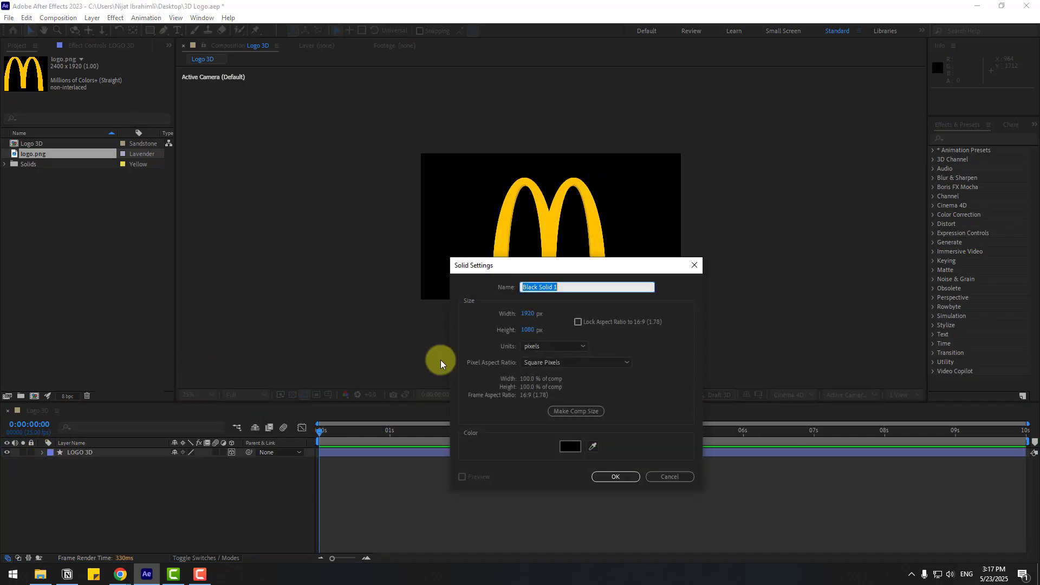
pyautogui.write('BG')
pyautogui.click(607, 477)
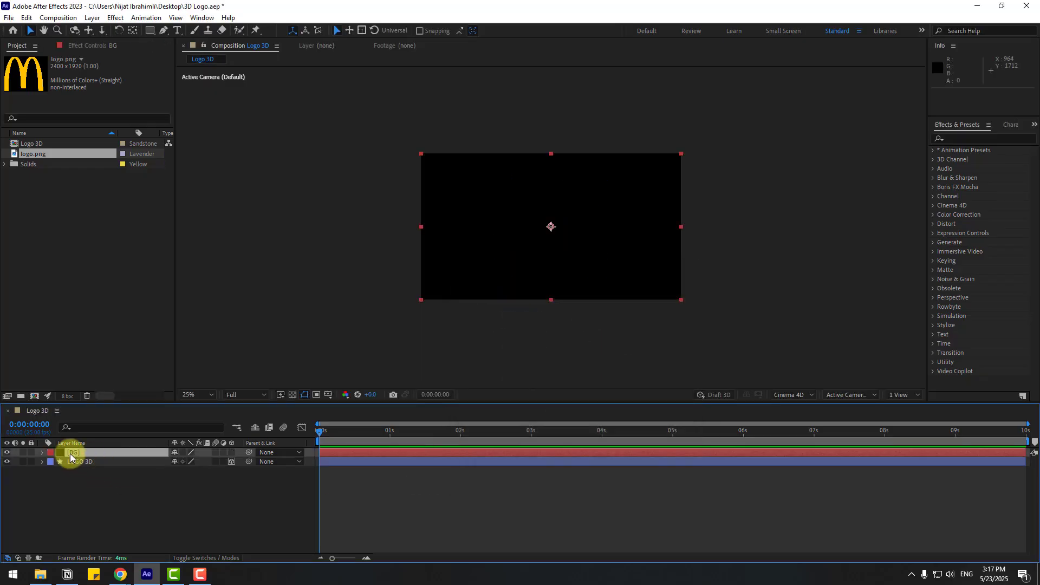
pyautogui.moveTo(70, 453); pyautogui.dragTo(89, 477)
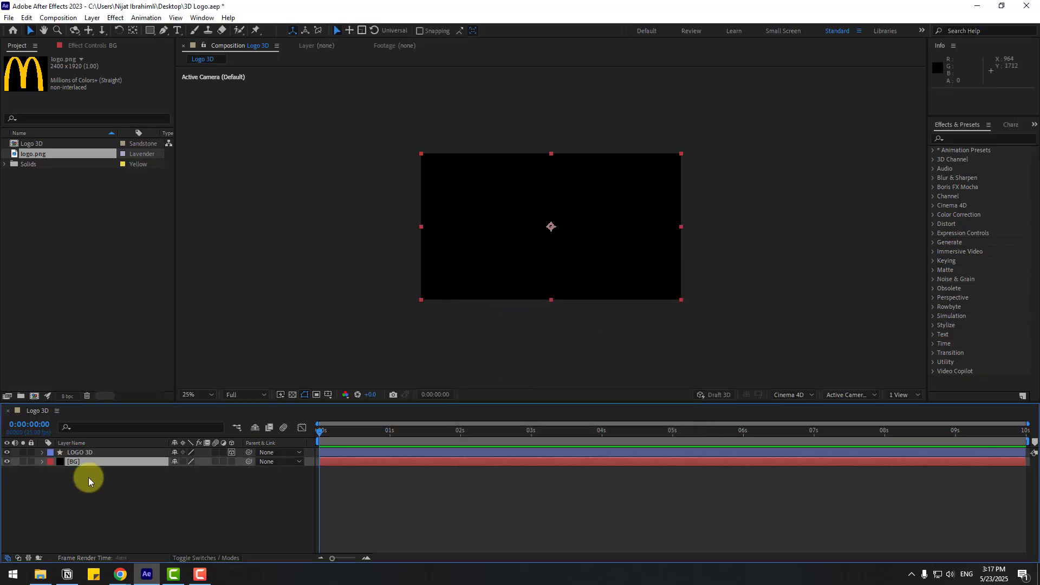
# Step: Find the Fill effect and apply it to the BG layer
pyautogui.click(963, 137)
pyautogui.write('fill')
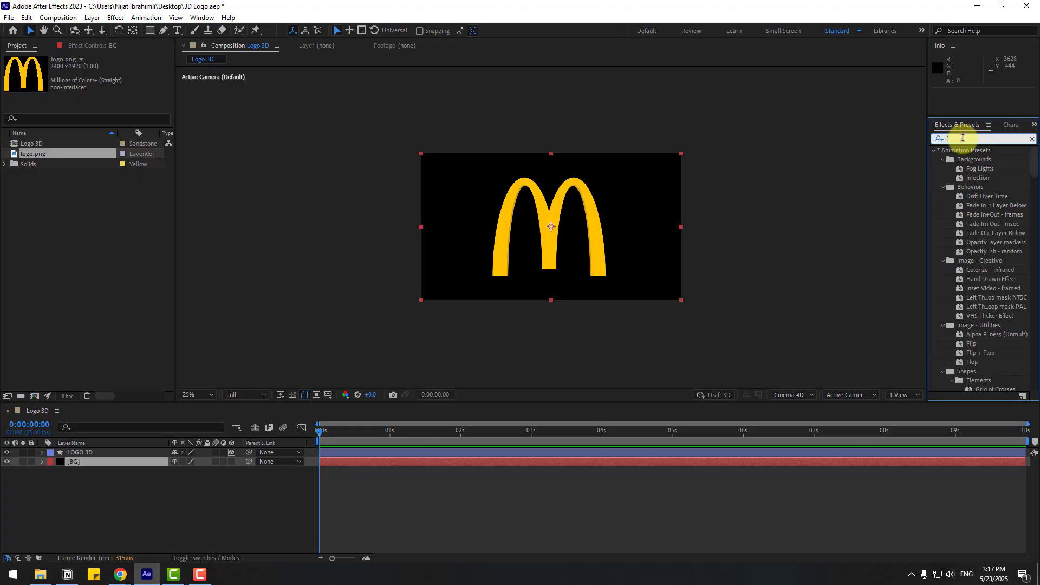
pyautogui.click(970, 206)
pyautogui.moveTo(969, 206); pyautogui.dragTo(92, 464)
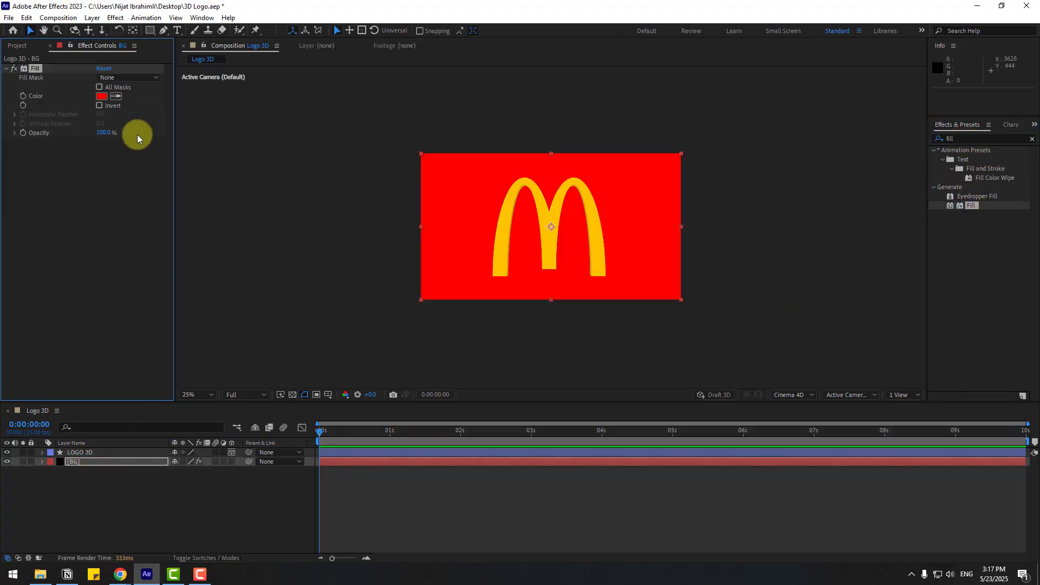
# Step: Set the BG layer's Fill effect colour to white (FFFFFF)
pyautogui.click(101, 96)
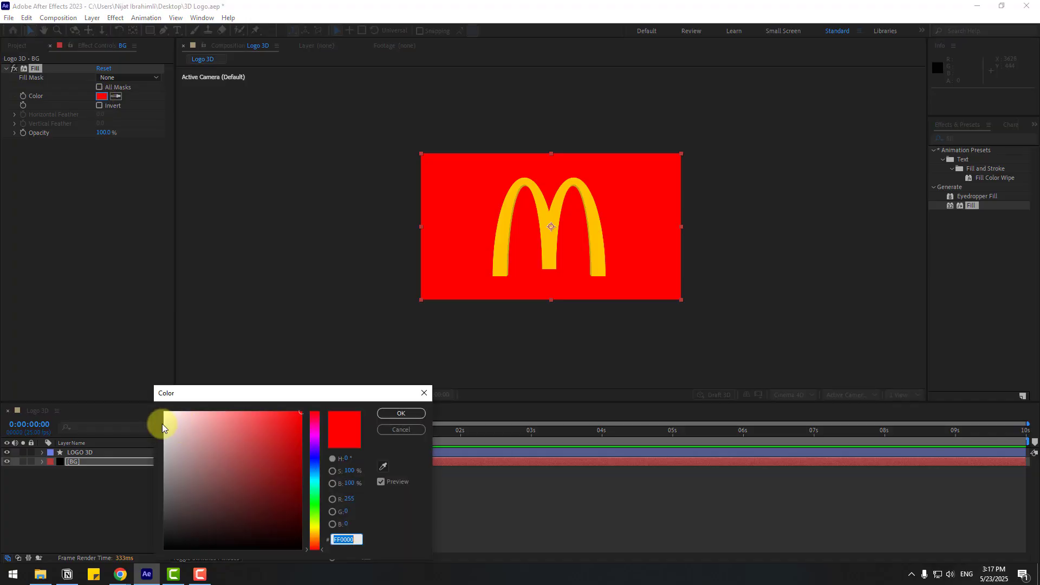
pyautogui.moveTo(165, 420); pyautogui.dragTo(156, 411)
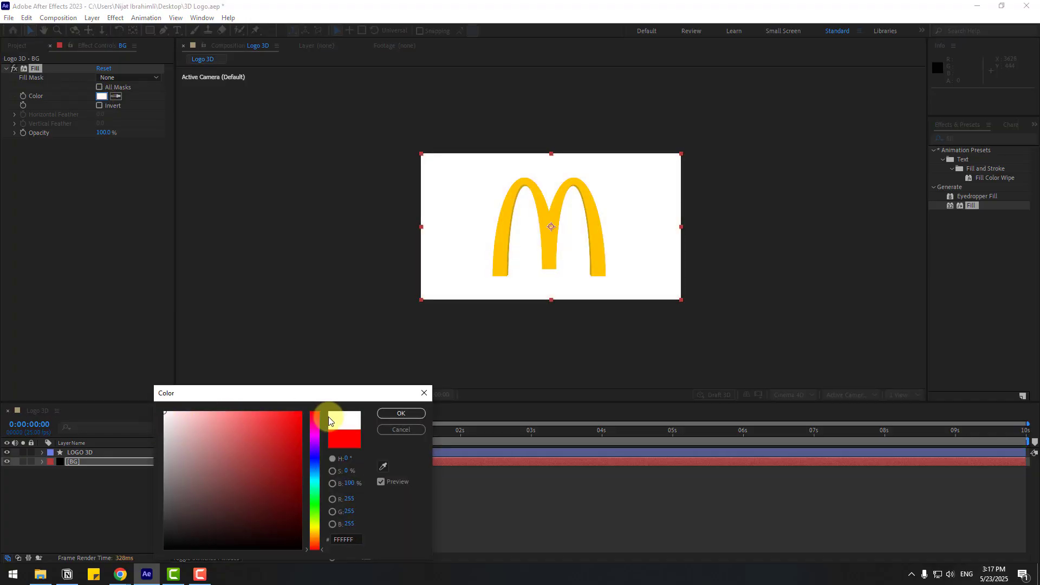
pyautogui.click(401, 414)
# Step: Add a Position keyframe to the LOGO 3D layer at 0:00:03:22
pyautogui.click(200, 395)
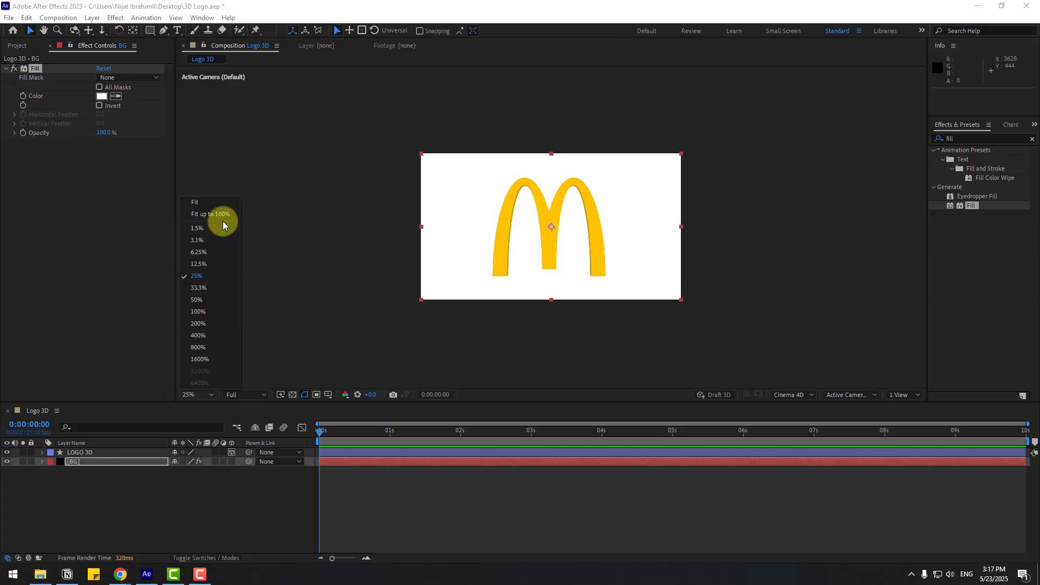
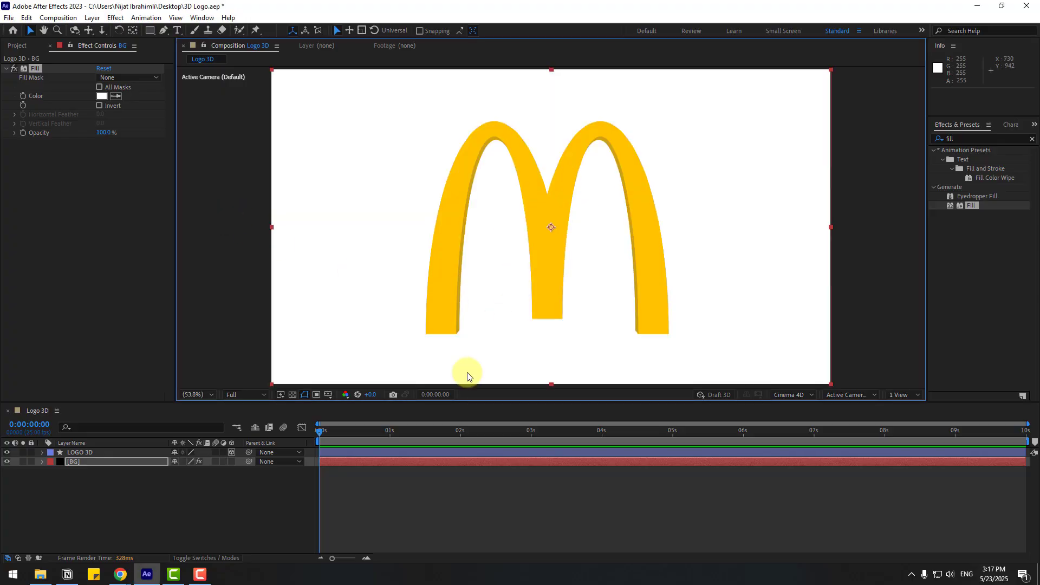
pyautogui.click(79, 452)
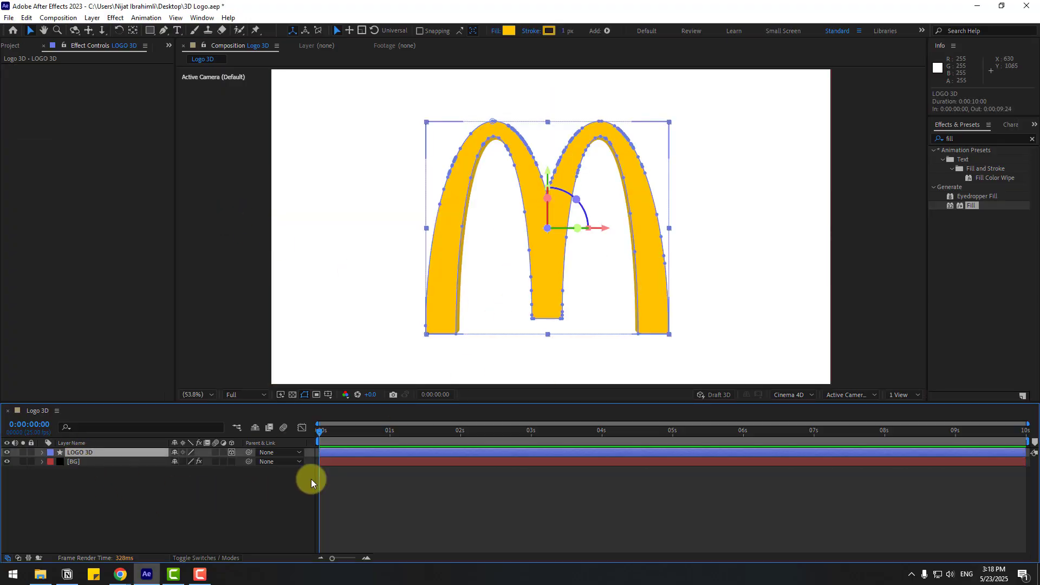
pyautogui.moveTo(520, 433); pyautogui.dragTo(593, 433)
pyautogui.press('p')
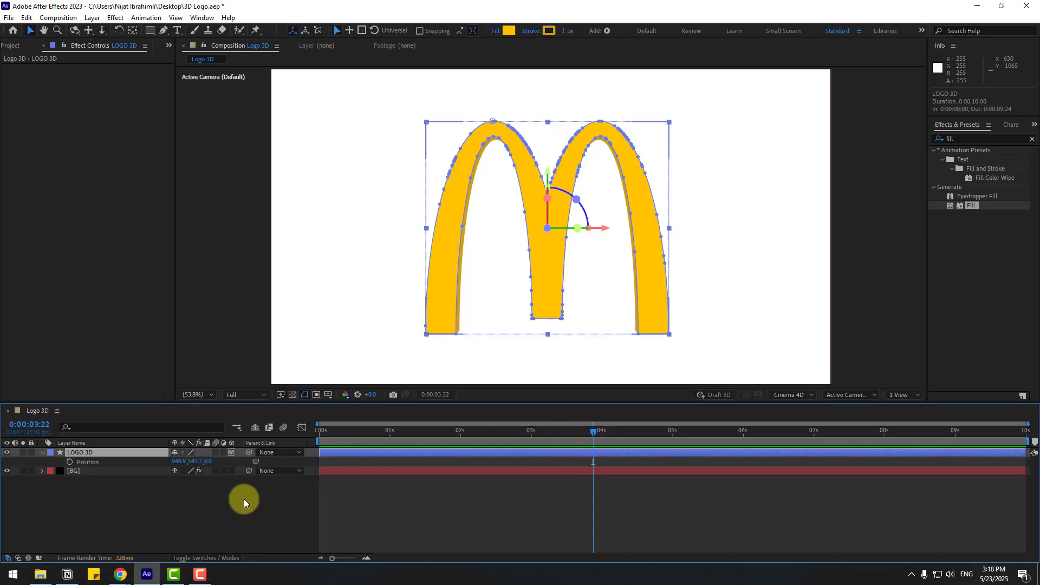
pyautogui.click(70, 462)
pyautogui.click(568, 431)
# Step: Set the LOGO 3D layer's Z position to -2780 at 0:00:00:00 and reduce the preview resolution to Quarter
pyautogui.moveTo(498, 431); pyautogui.dragTo(274, 440)
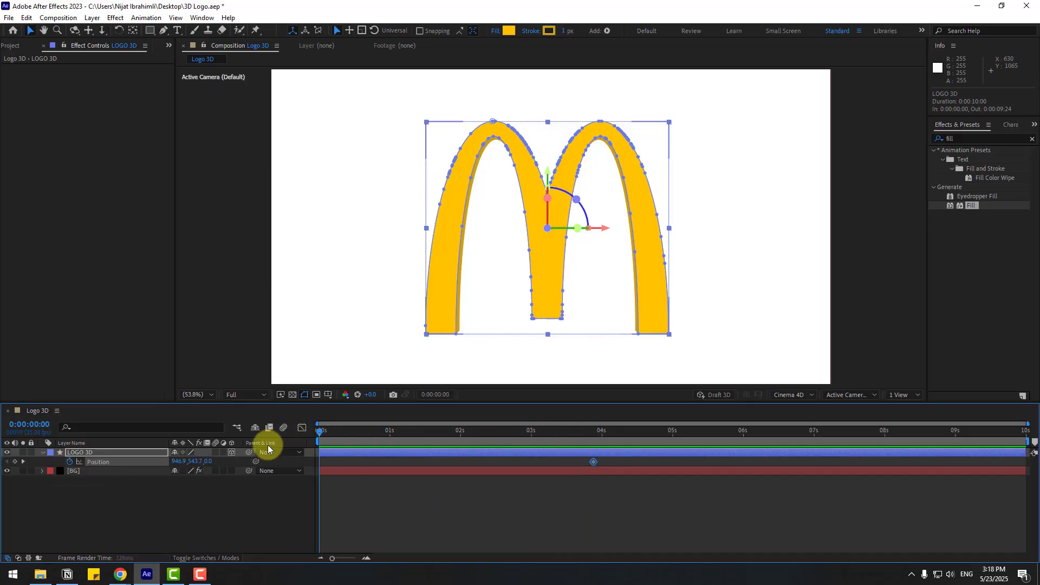
pyautogui.moveTo(205, 461); pyautogui.dragTo(88, 471)
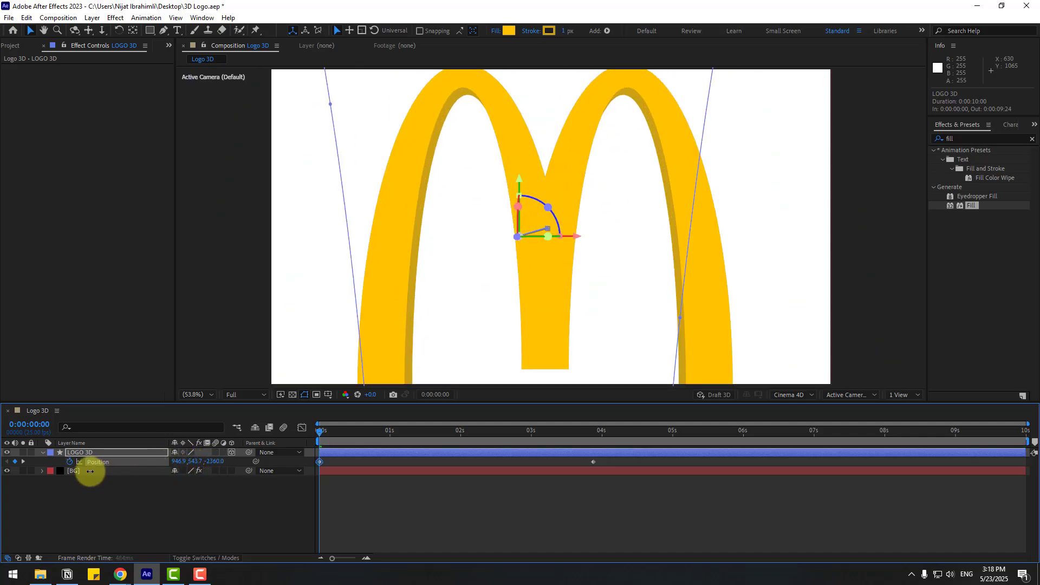
pyautogui.click(233, 395)
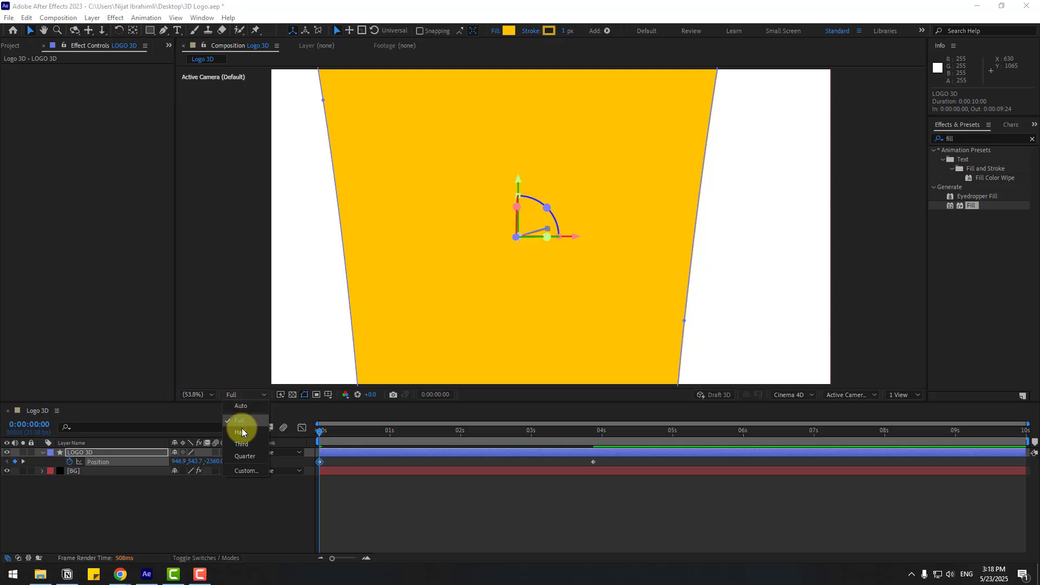
pyautogui.click(239, 457)
pyautogui.moveTo(213, 461); pyautogui.dragTo(351, 462)
# Step: Apply Easy Ease to both Position keyframes of the LOGO 3D layer
pyautogui.rightClick(319, 462)
pyautogui.moveTo(323, 456)
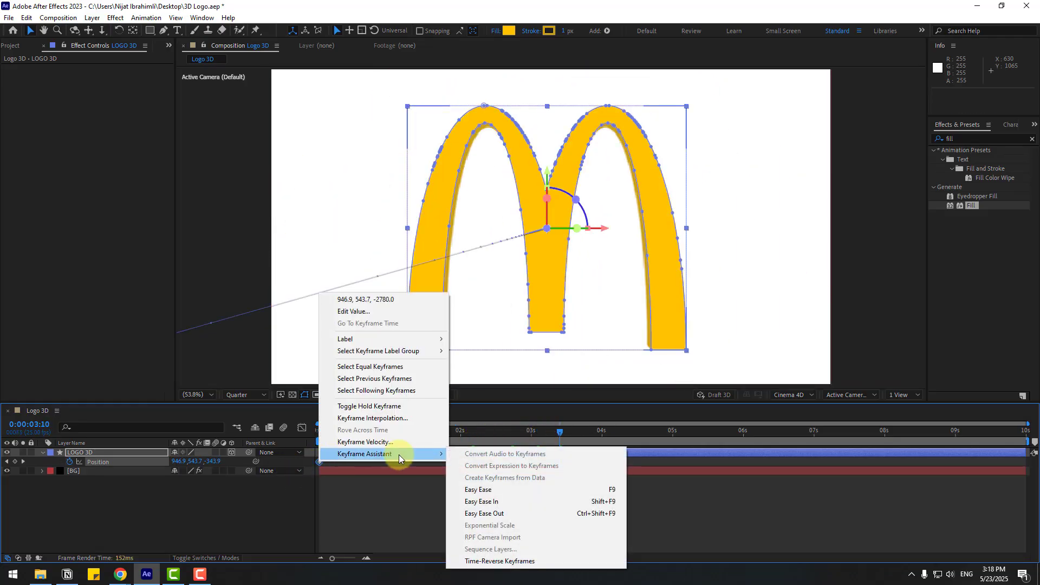
pyautogui.click(531, 489)
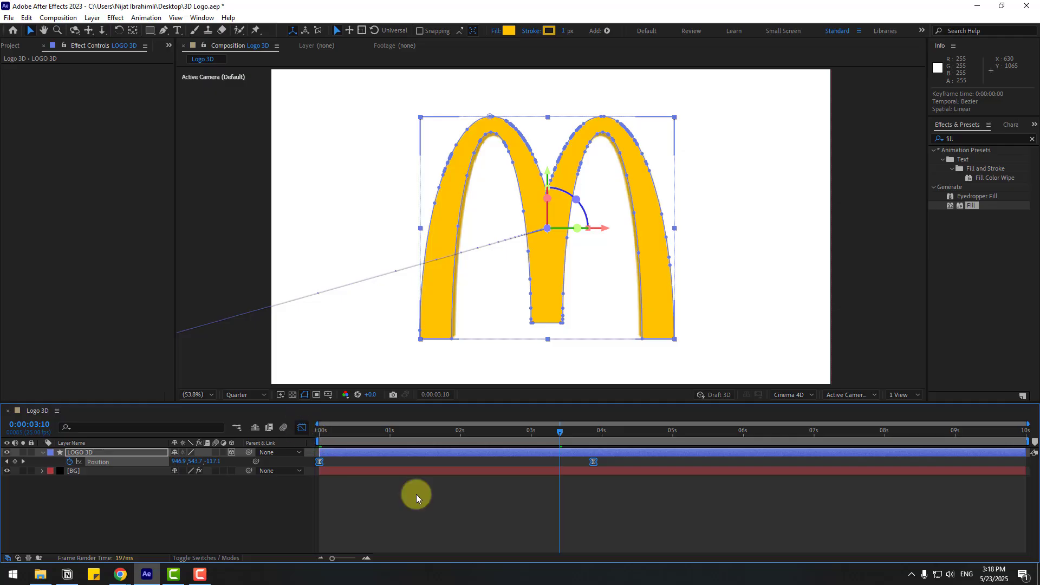
# Step: Reshape the Position speed curve for a fast start and a long slow finish, and preview the motion
pyautogui.hotkey('shift', 'F3')
pyautogui.moveTo(566, 541); pyautogui.dragTo(494, 530)
pyautogui.press('space')
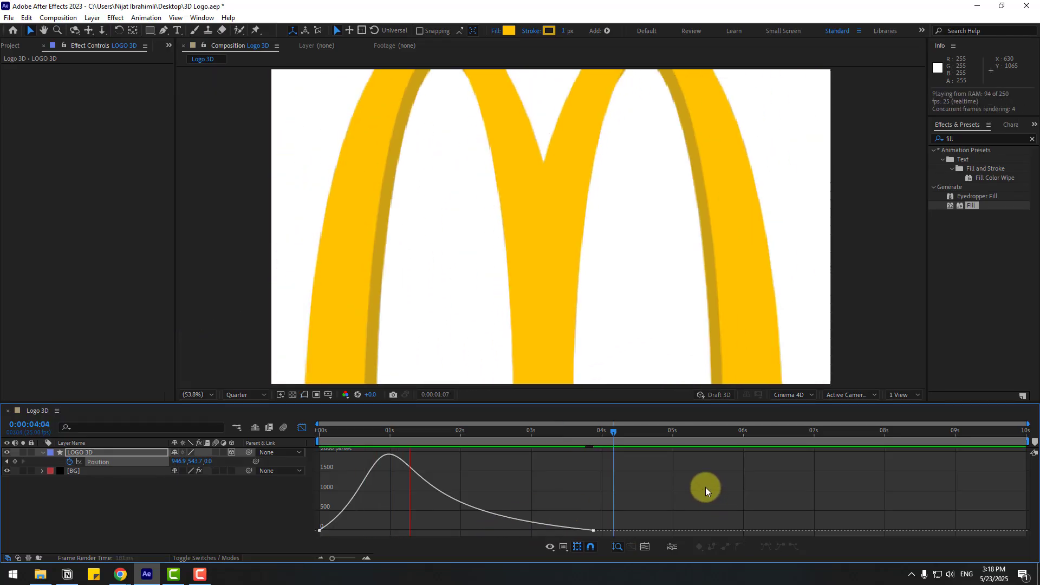
# Step: Close the graph view and move the ending Position keyframe to 0:00:02:24
pyautogui.click(451, 430)
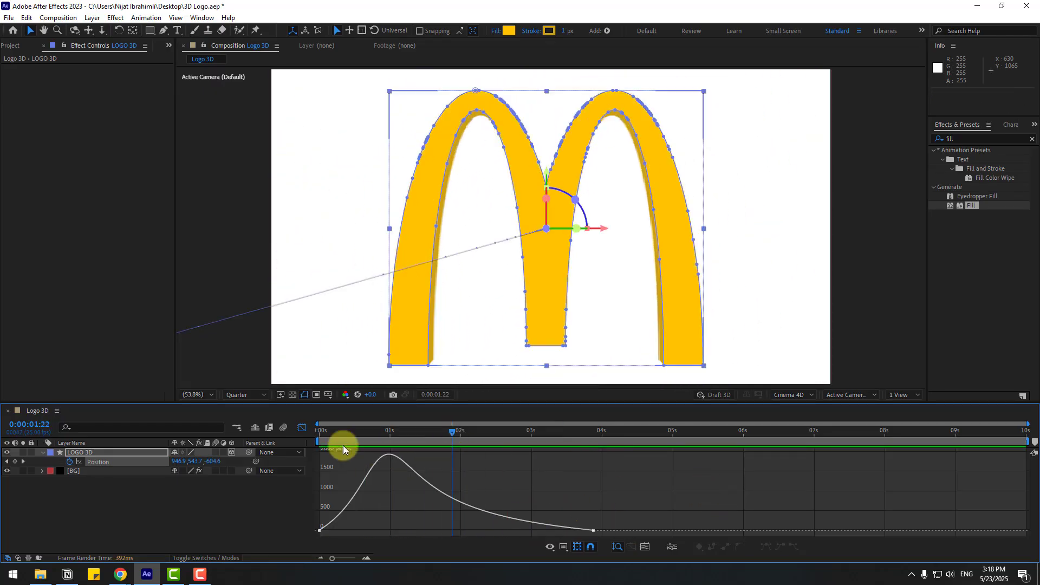
pyautogui.hotkey('shift', 'F3')
pyautogui.moveTo(594, 460); pyautogui.dragTo(529, 462)
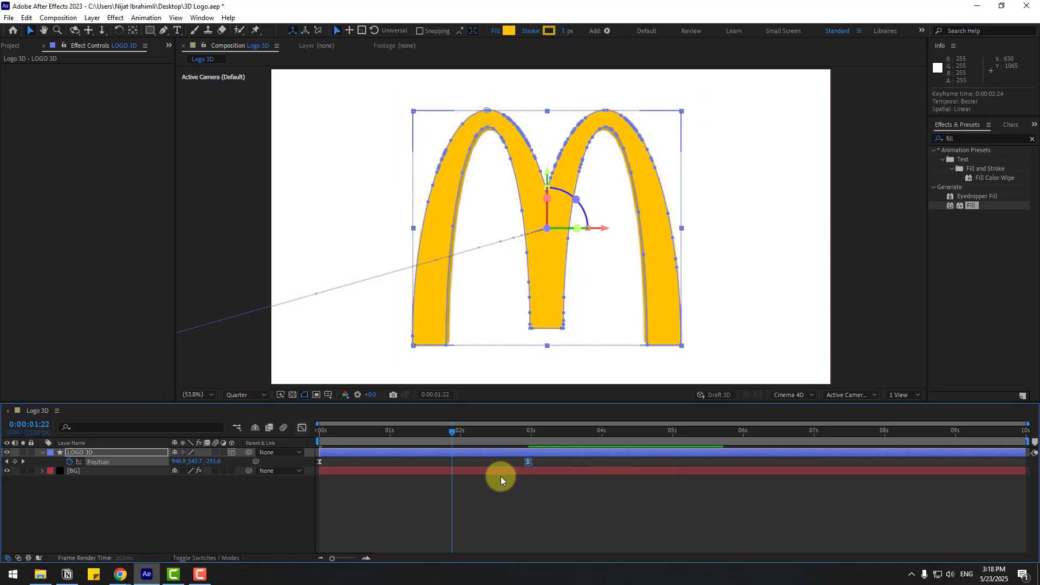
# Step: Add X Rotation and Y Rotation keyframes to the LOGO 3D layer at 0:00:03:00
pyautogui.click(76, 452)
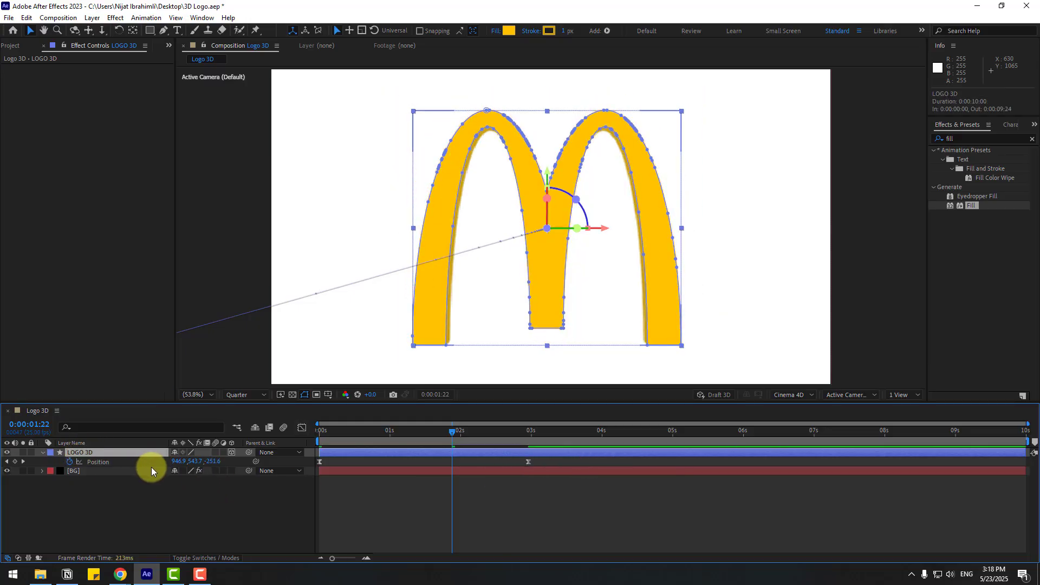
pyautogui.hotkey('shift', 'r')
pyautogui.click(514, 430)
pyautogui.click(529, 430)
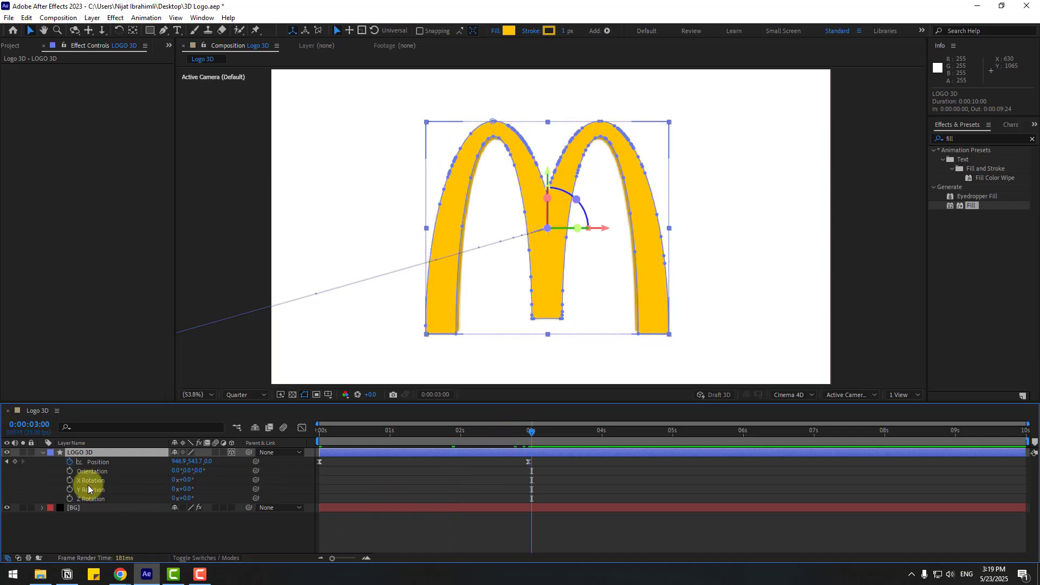
pyautogui.click(70, 480)
pyautogui.click(69, 489)
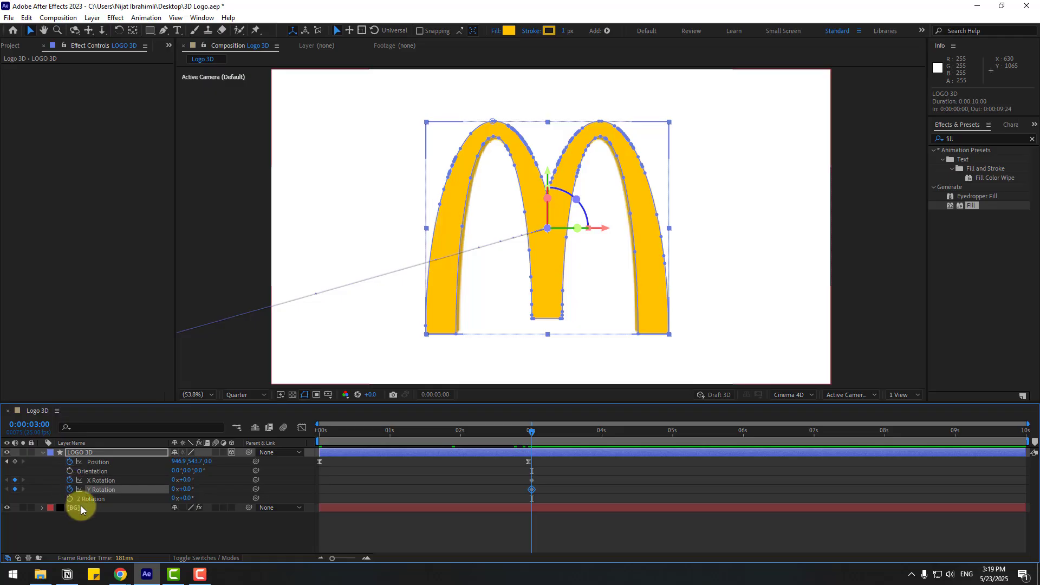
# Step: At 0:00:01:10, set the LOGO 3D layer's Y Rotation to 181° and X Rotation to 47°
pyautogui.click(418, 433)
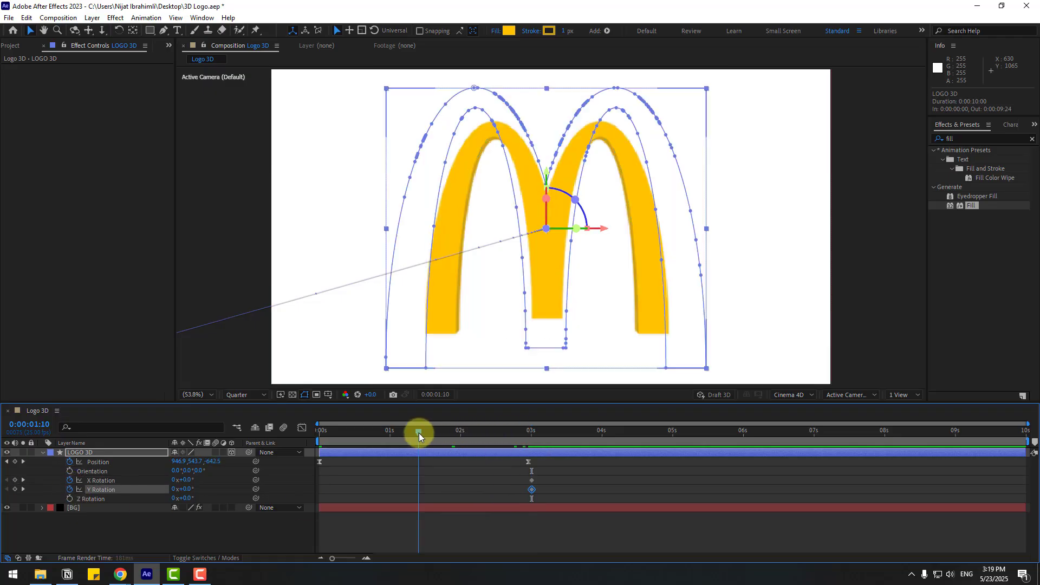
pyautogui.click(148, 525)
pyautogui.moveTo(186, 492); pyautogui.dragTo(265, 481)
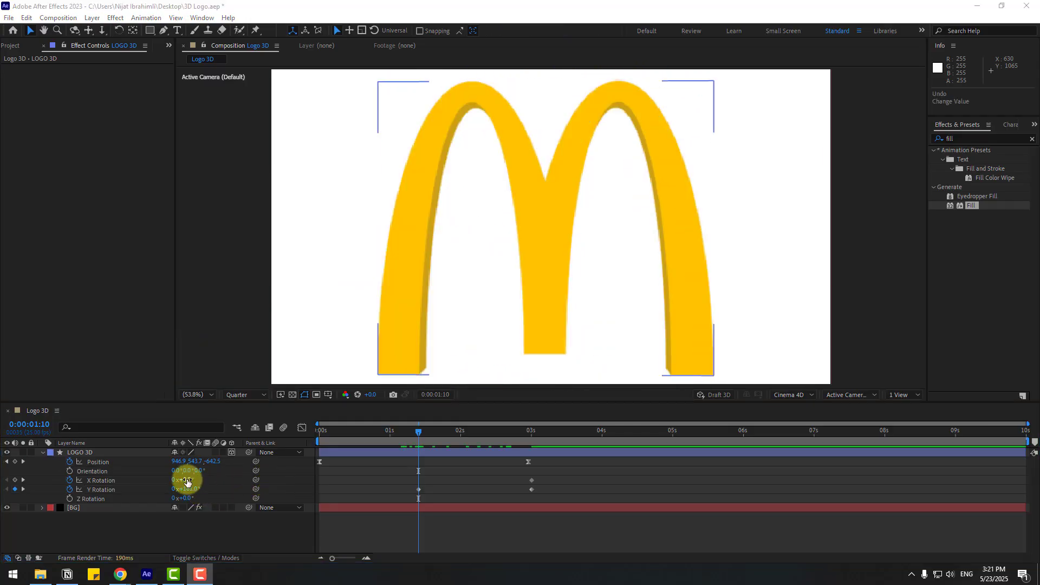
pyautogui.moveTo(186, 481); pyautogui.dragTo(207, 476)
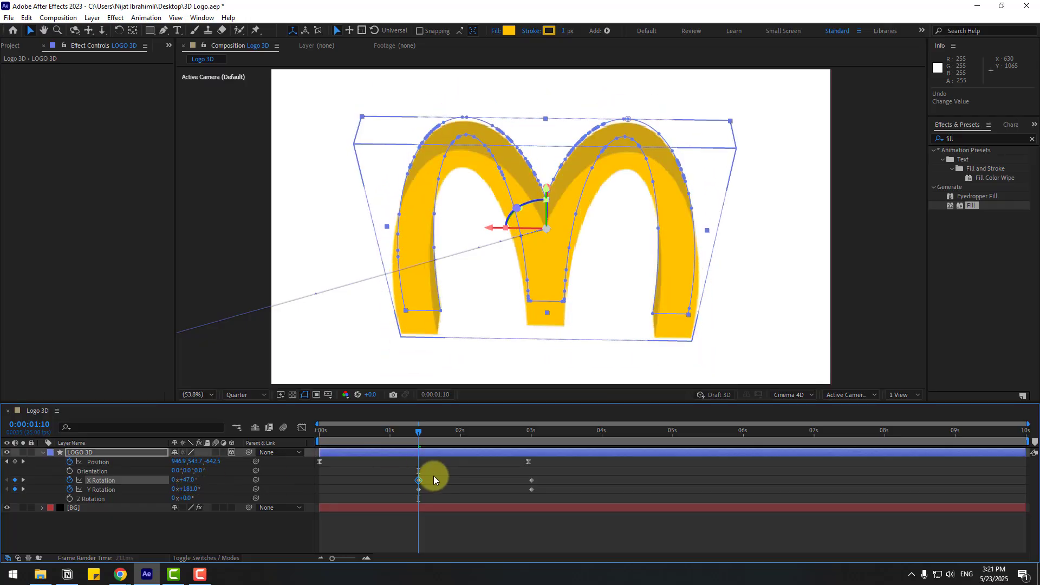
# Step: Apply Easy Ease to all X and Y Rotation keyframes of the LOGO 3D layer
pyautogui.click(434, 476)
pyautogui.moveTo(473, 477); pyautogui.dragTo(414, 490)
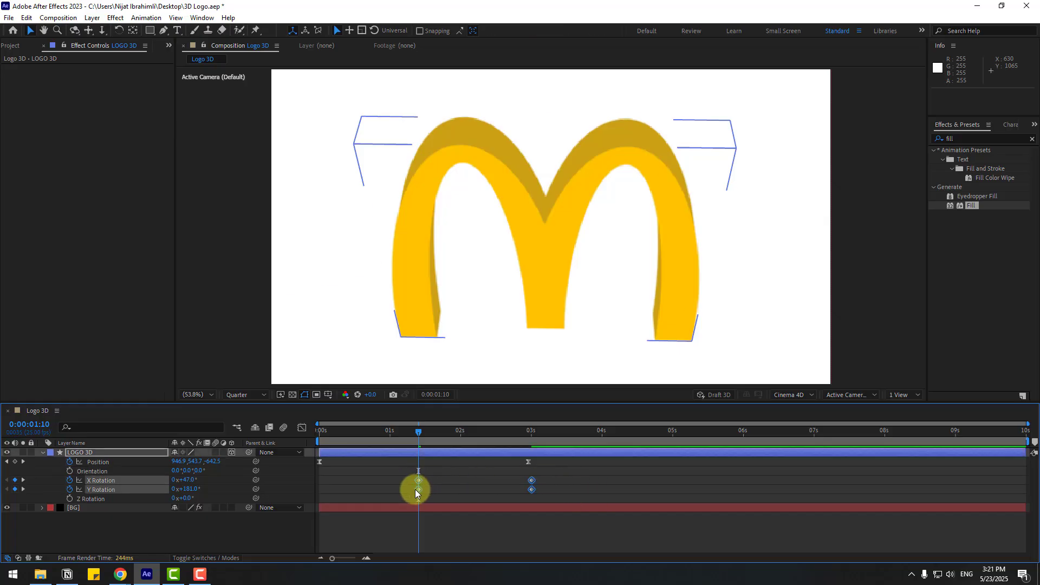
pyautogui.rightClick(418, 490)
pyautogui.moveTo(538, 484)
pyautogui.click(568, 423)
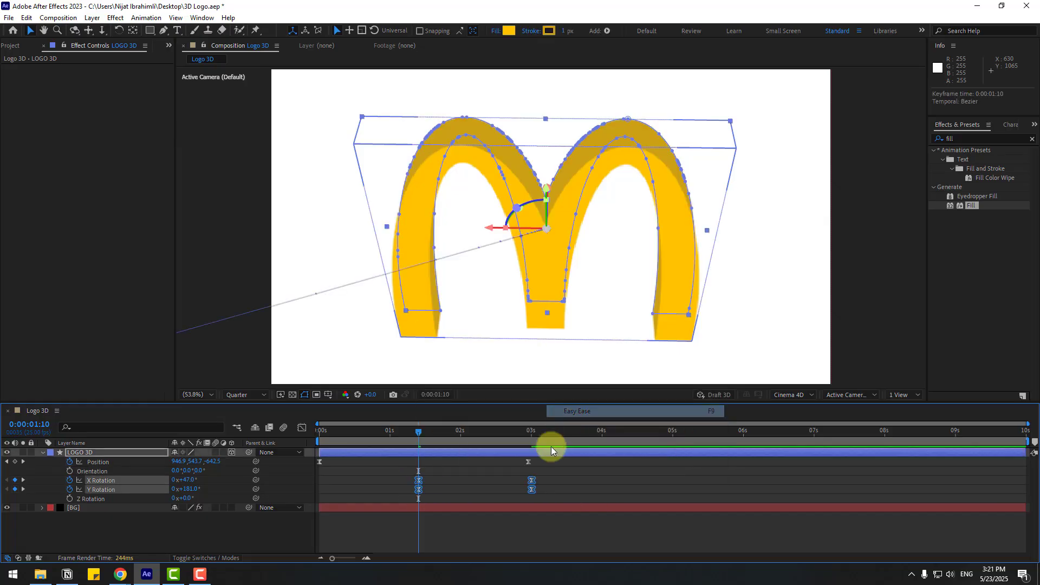
# Step: Move the first X and Y Rotation keyframes near the timeline start and the last ones to about 0:00:02:17
pyautogui.click(431, 476)
pyautogui.moveTo(397, 499); pyautogui.dragTo(321, 492)
pyautogui.moveTo(543, 480); pyautogui.dragTo(511, 490)
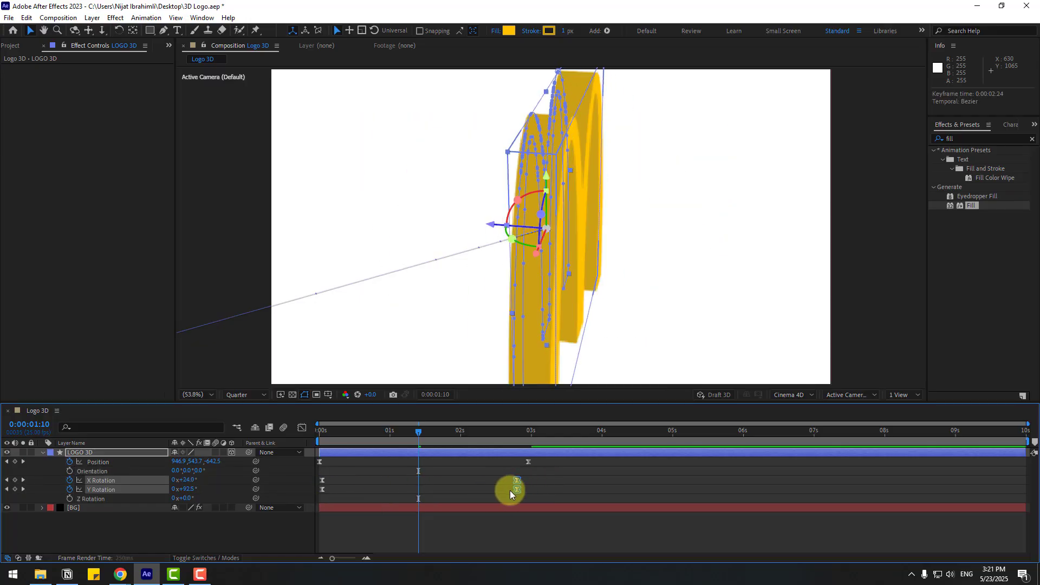
# Step: Preview the animation from 0:00:00:00 to check how the logo flies in and rotates
pyautogui.click(356, 437)
pyautogui.moveTo(412, 434); pyautogui.dragTo(304, 435)
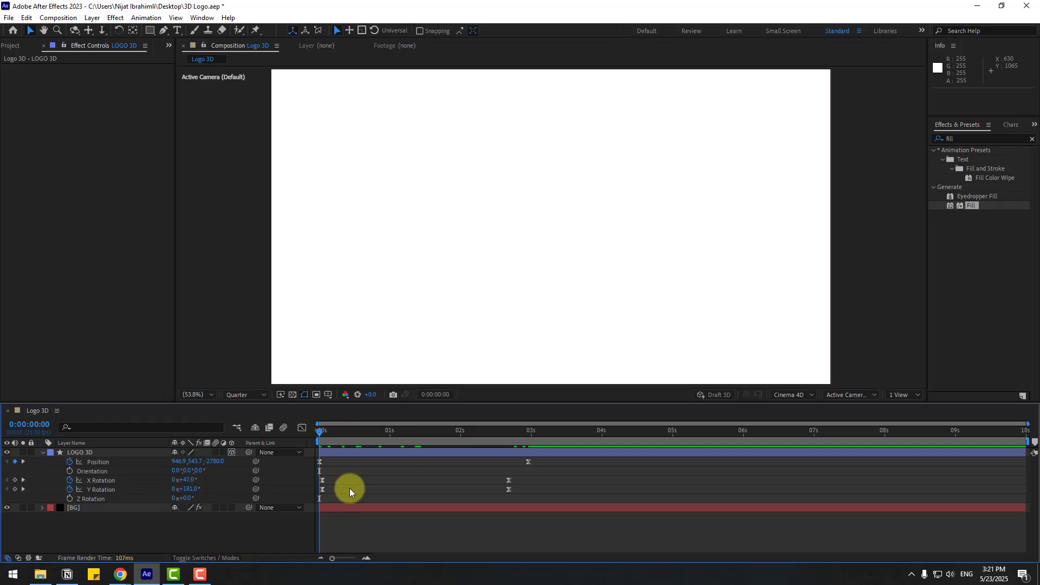
pyautogui.press('space')
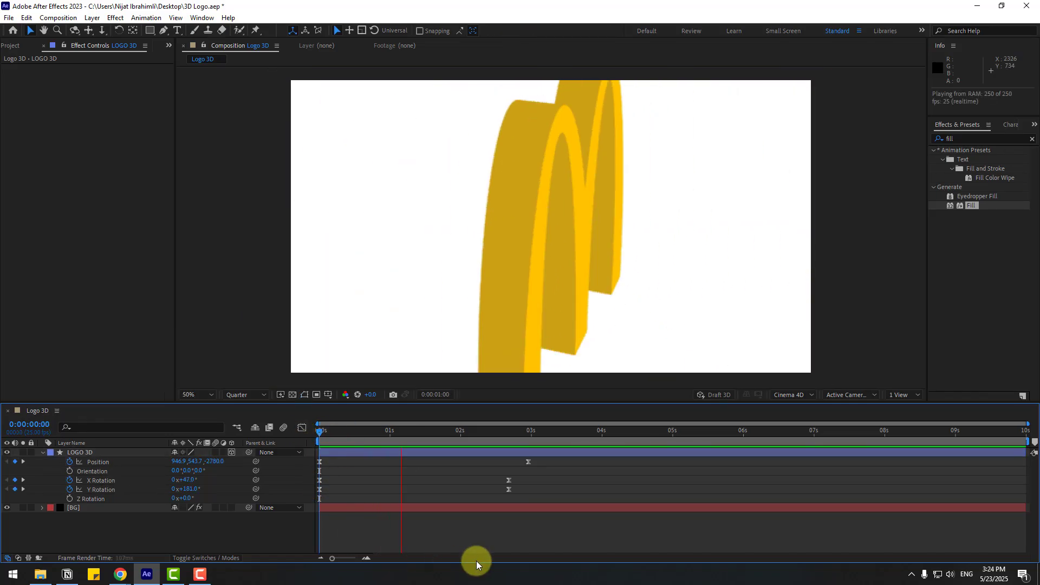
pyautogui.press('space')
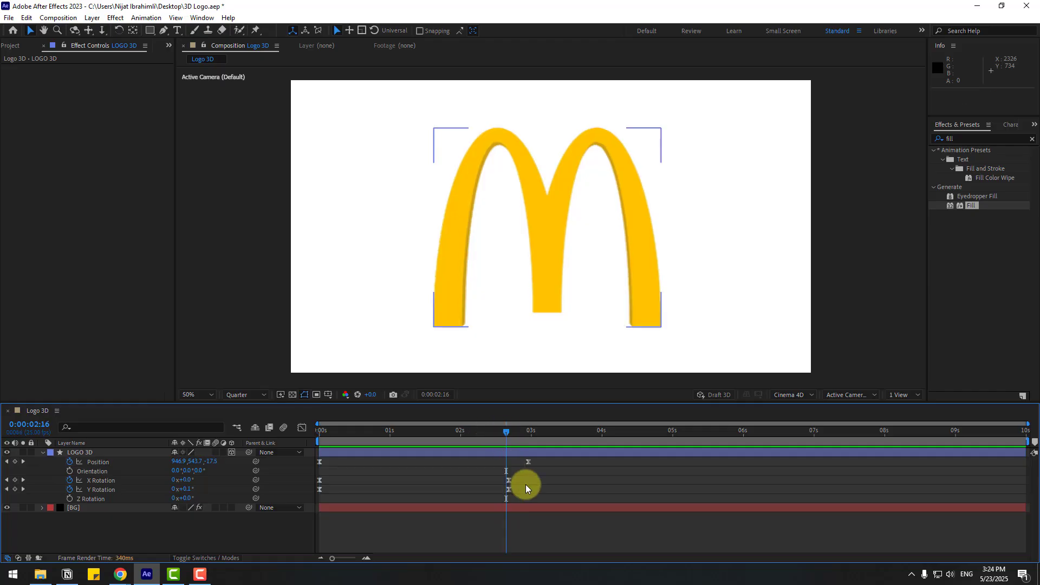
# Step: Lengthen the incoming easing of the ending X and Y Rotation keyframes in the speed graph, and preview from the start
pyautogui.moveTo(516, 482); pyautogui.dragTo(501, 491)
pyautogui.click(301, 428)
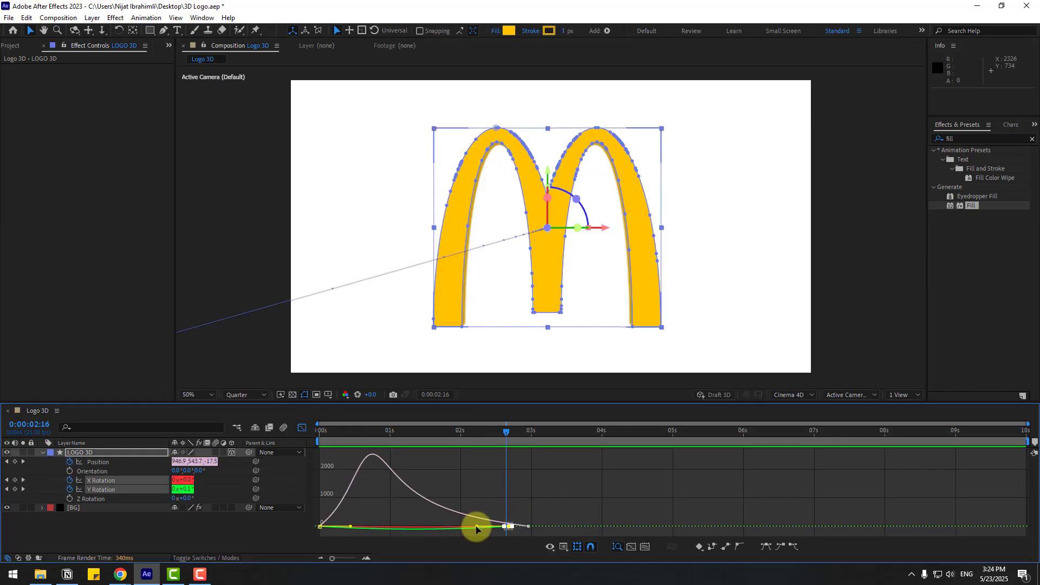
pyautogui.moveTo(468, 526); pyautogui.dragTo(417, 523)
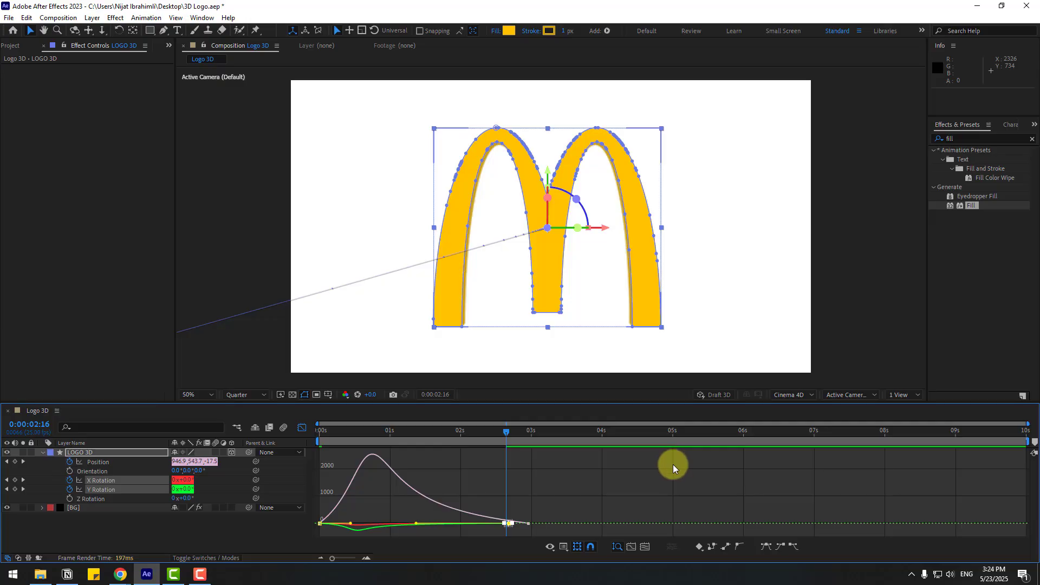
pyautogui.press('Home')
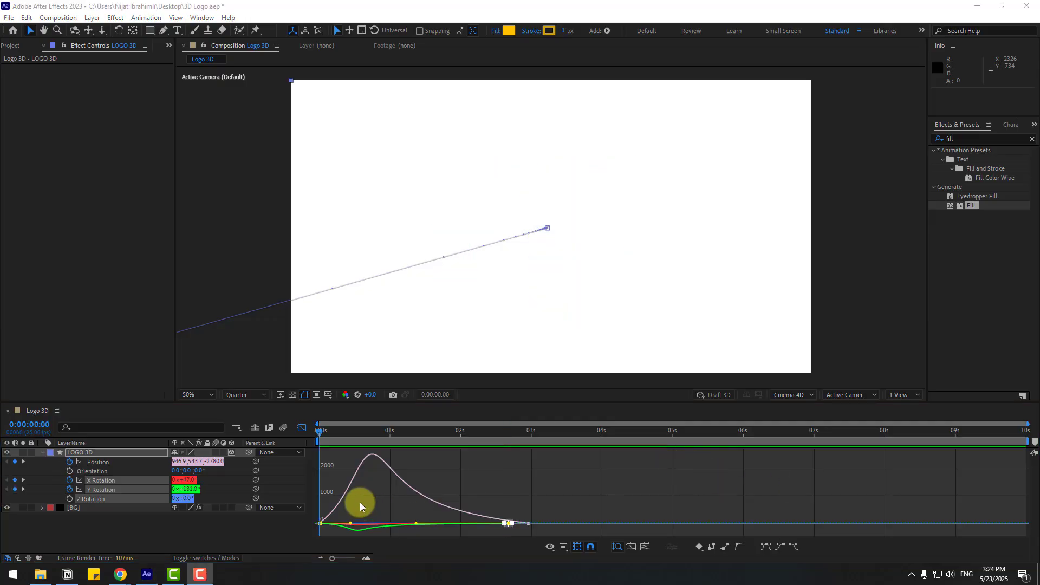
pyautogui.press('space')
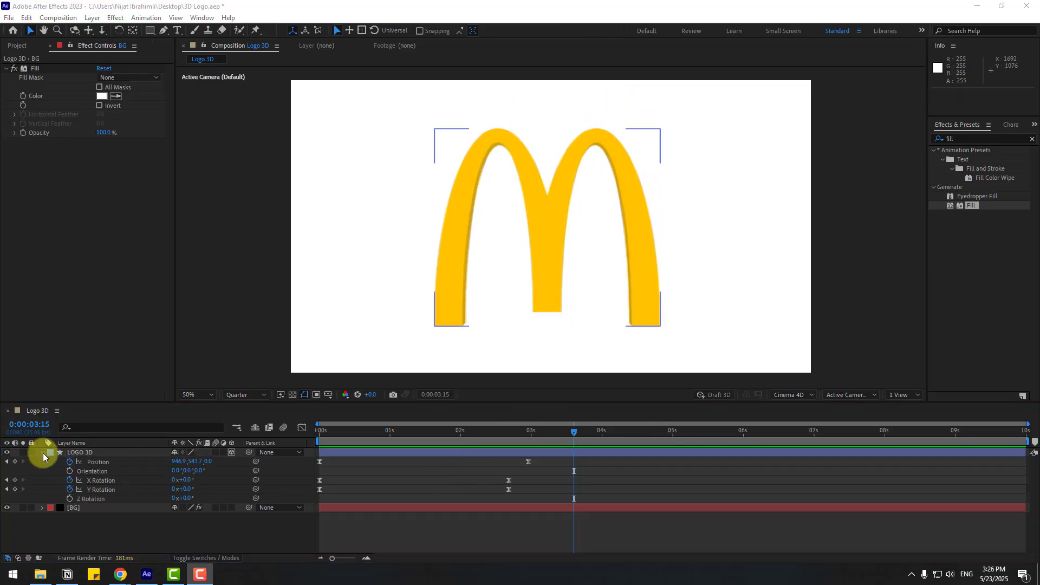
# Step: Collapse the LOGO 3D layer's properties and shift the layer in time to start at about 0:00:03:18
pyautogui.click(43, 452)
pyautogui.click(135, 462)
pyautogui.click(87, 454)
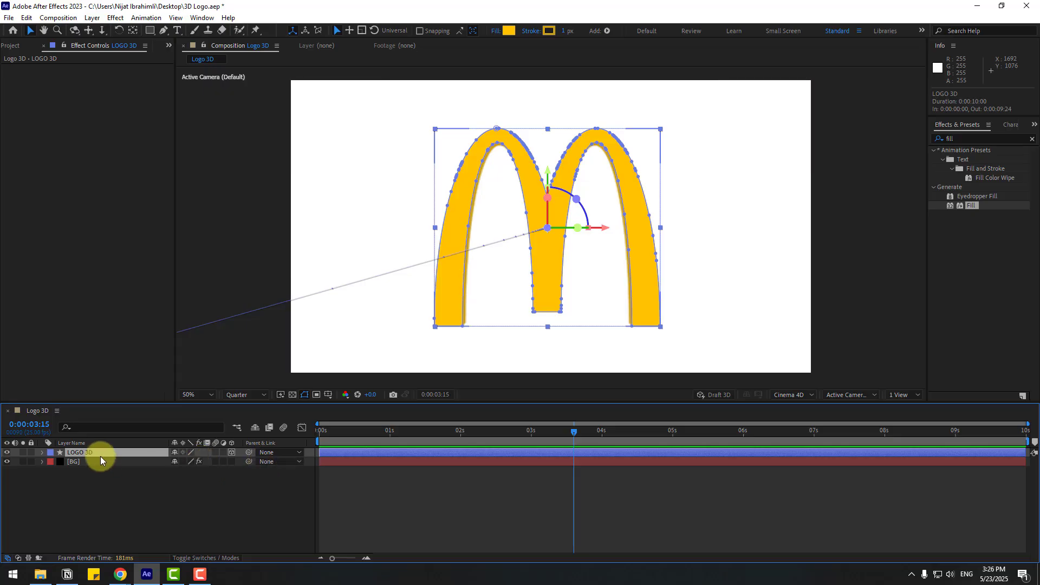
pyautogui.moveTo(465, 454); pyautogui.dragTo(727, 453)
# Step: At 0:00:00:00, create a text layer reading "Are you hungry?" in the Coiny font with a yellow-orange fill
pyautogui.moveTo(427, 435); pyautogui.dragTo(319, 436)
pyautogui.click(210, 490)
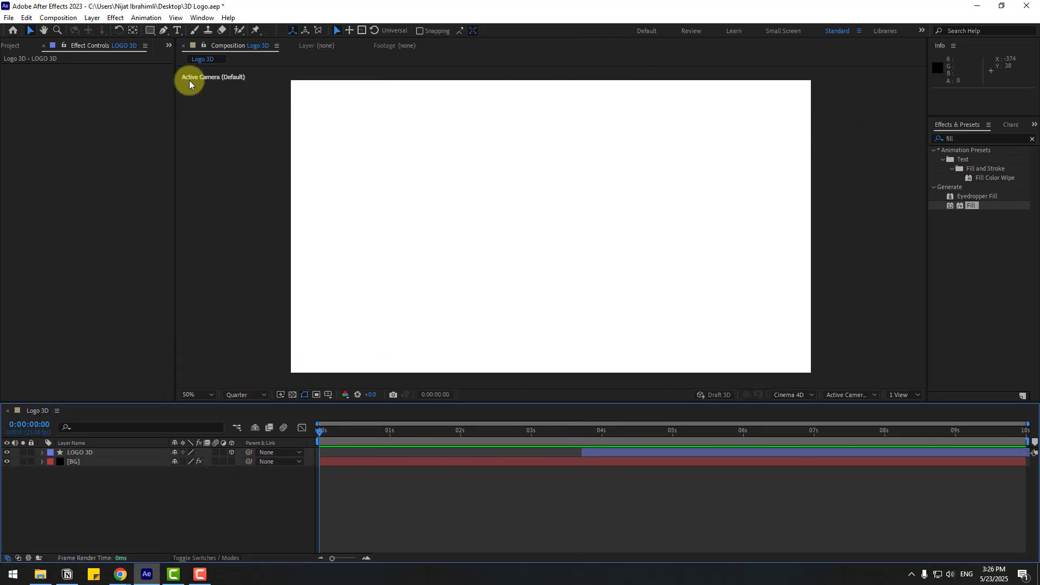
pyautogui.click(174, 31)
pyautogui.click(396, 214)
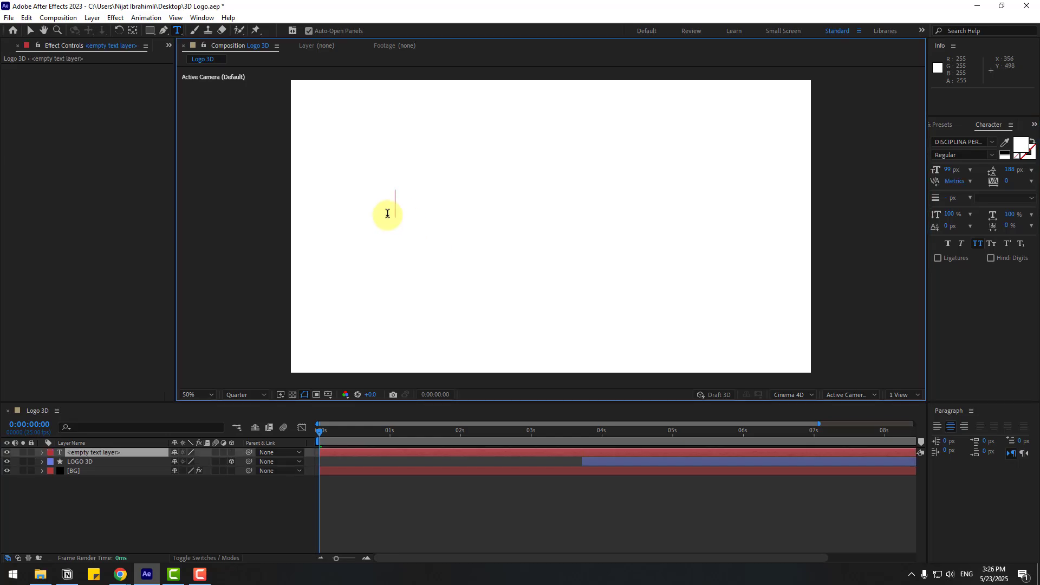
pyautogui.write('Are you hungry?')
pyautogui.press('Escape')
pyautogui.press('v')
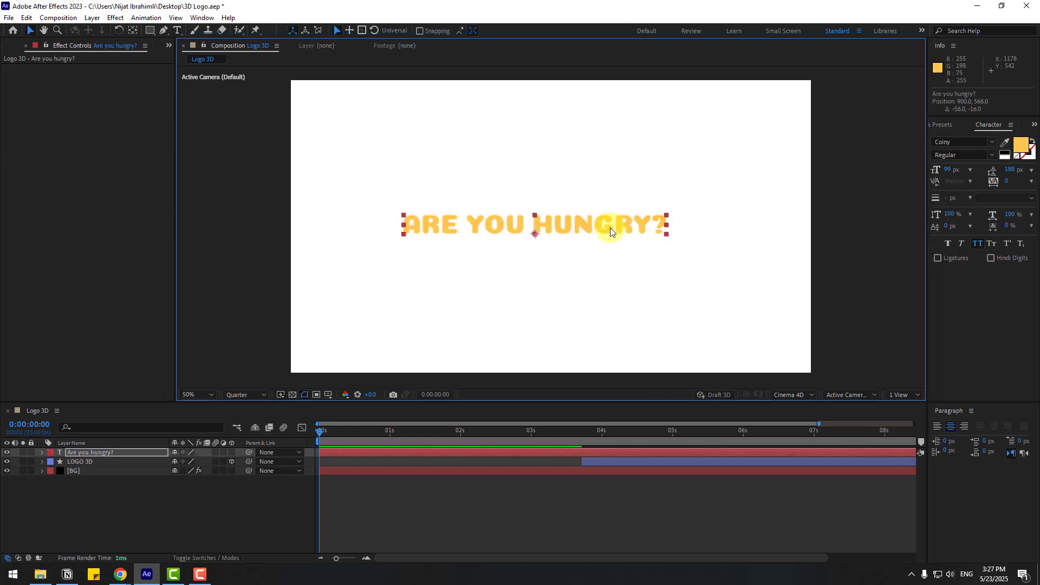
# Step: Center the text layer's anchor point within the "Are you hungry?" text and return to the Selection tool
pyautogui.click(133, 30)
pyautogui.click(31, 31)
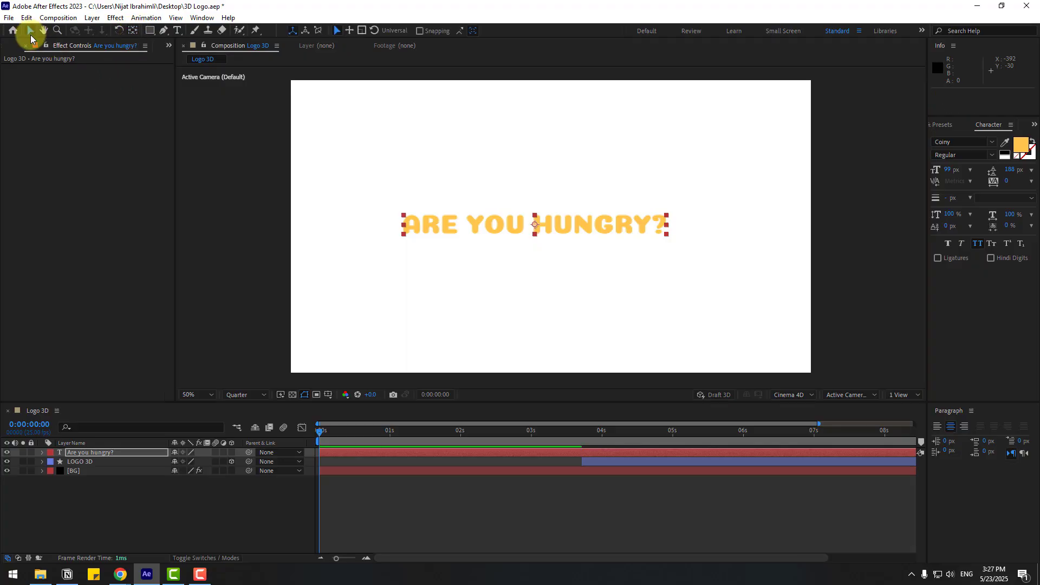
# Step: Open Animation Composer 3, expand the starter text-layer transitions down to Animate Characters, and move its window clear of the text
pyautogui.click(202, 18)
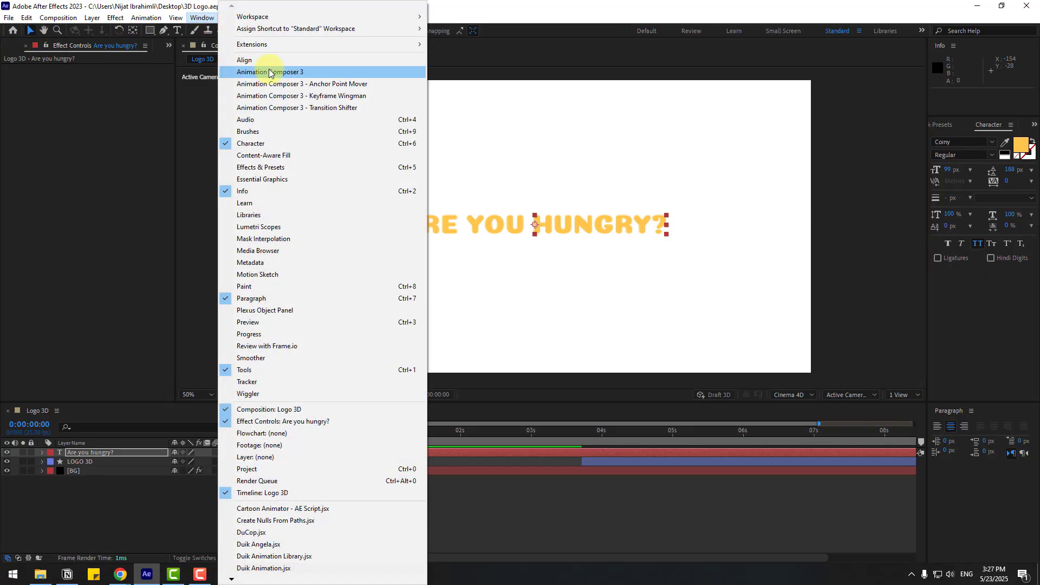
pyautogui.click(309, 72)
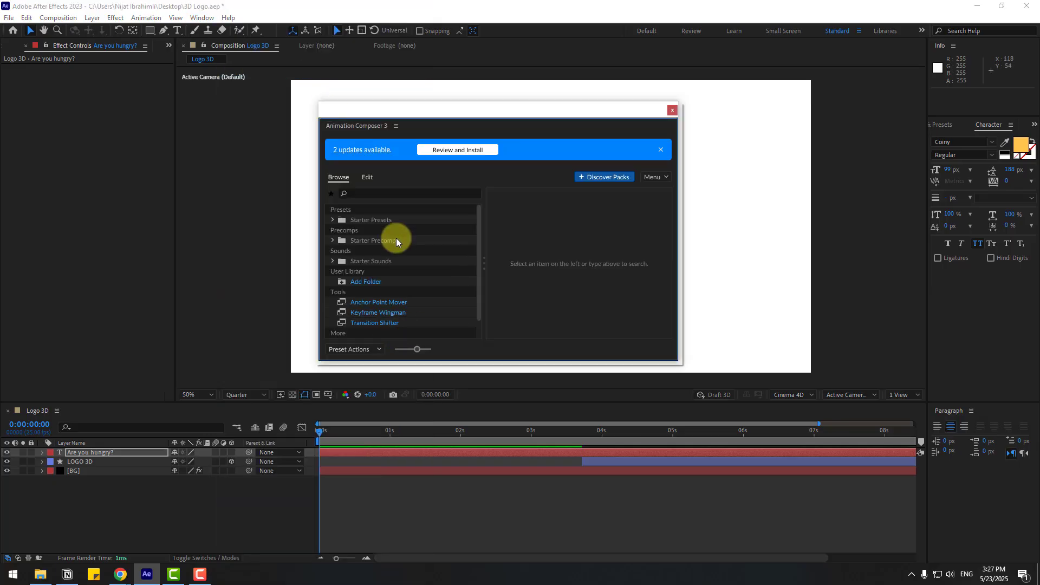
pyautogui.click(337, 222)
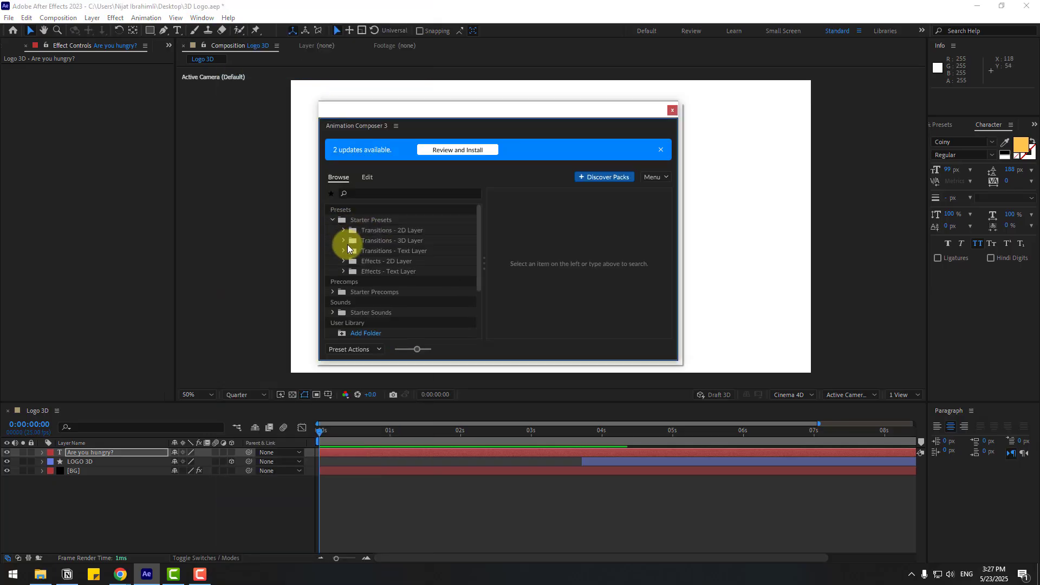
pyautogui.click(344, 252)
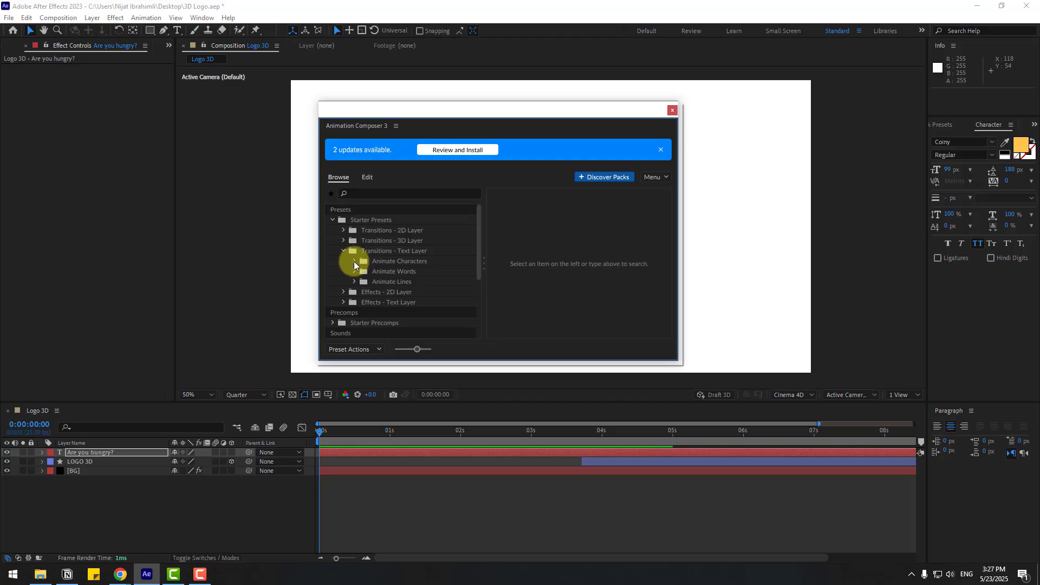
pyautogui.click(354, 261)
pyautogui.moveTo(573, 144); pyautogui.dragTo(642, 377)
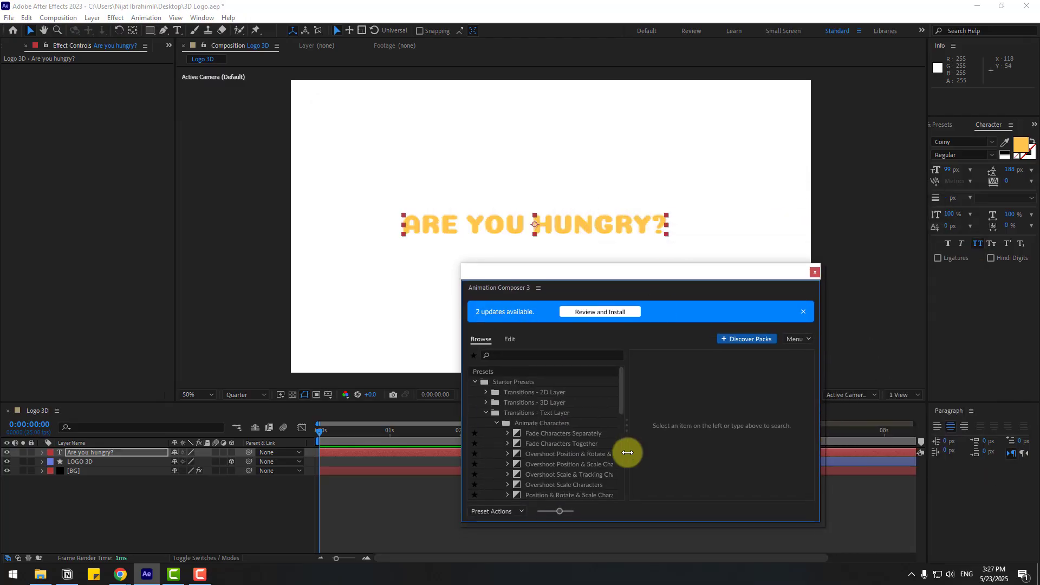
# Step: Apply the Overshoot Scale & Tracking Characters preset, Bottom variant, as the text's In animation, close Animation Composer and preview
pyautogui.click(549, 475)
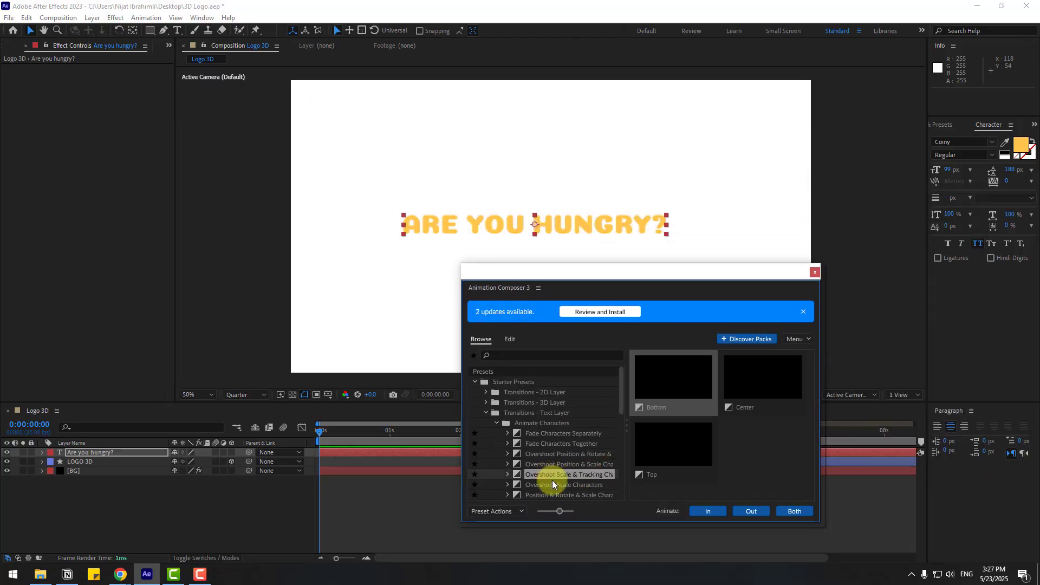
pyautogui.click(704, 511)
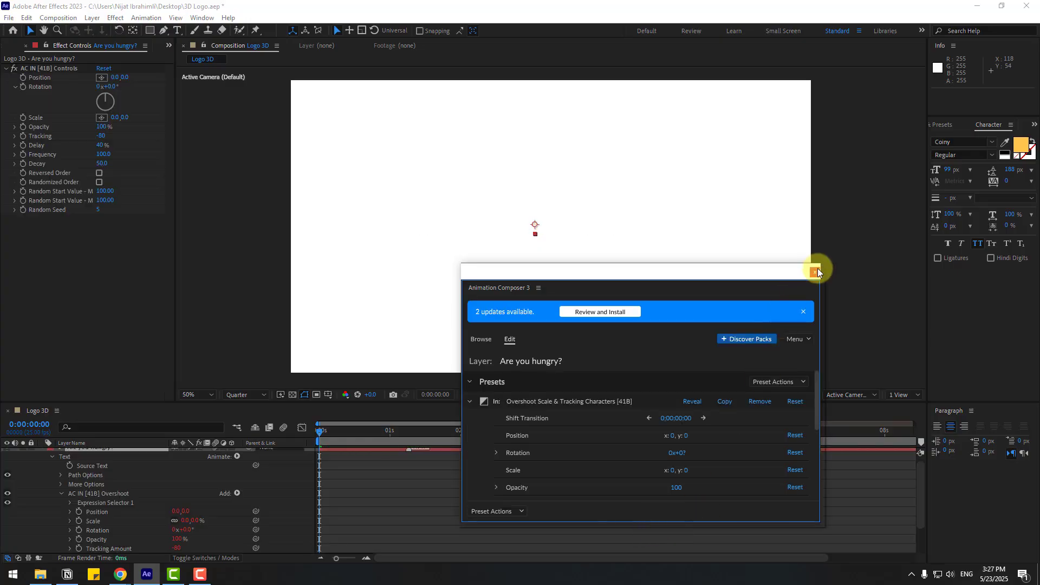
pyautogui.click(814, 271)
pyautogui.press('space')
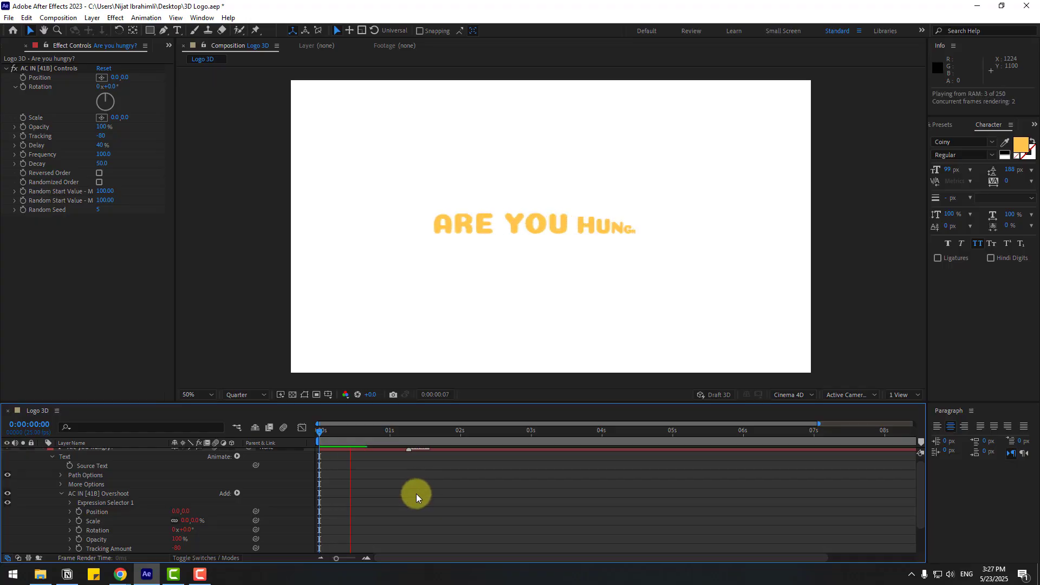
# Step: At 0:00:01:08, center the "Are you hungry?" text horizontally and vertically in the composition with Align
pyautogui.click(411, 430)
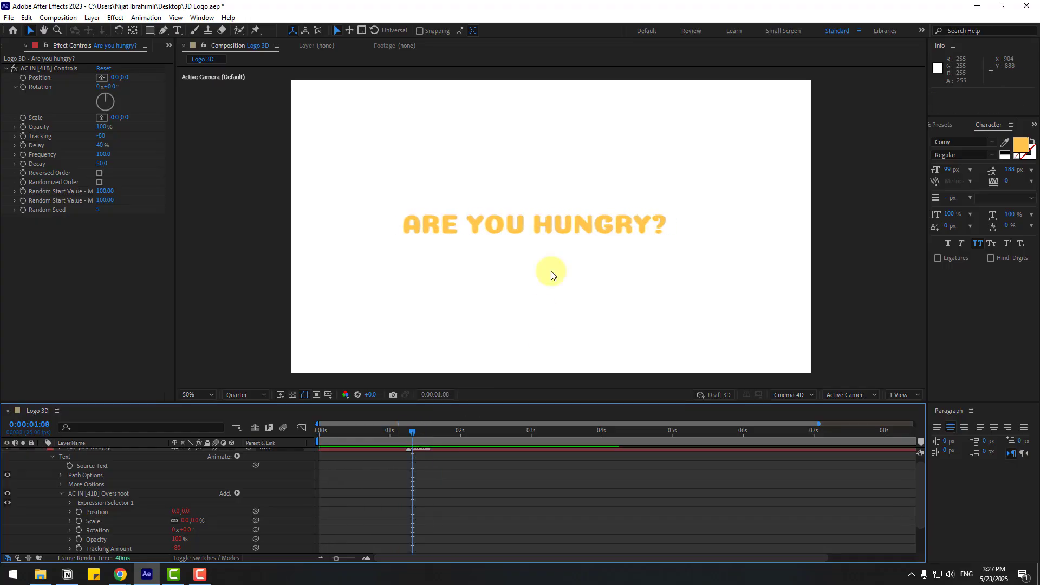
pyautogui.click(556, 230)
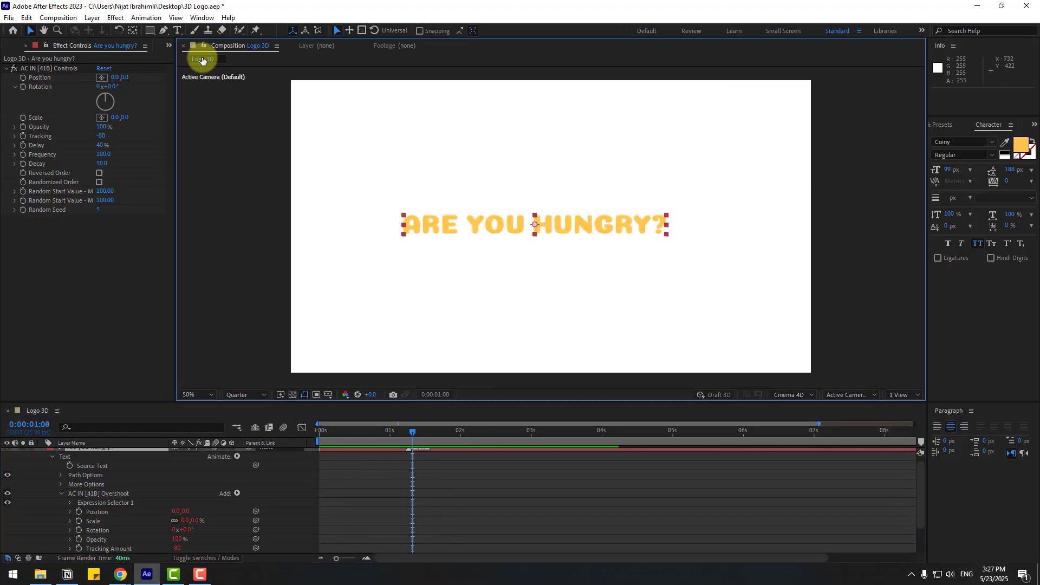
pyautogui.click(201, 18)
pyautogui.click(241, 60)
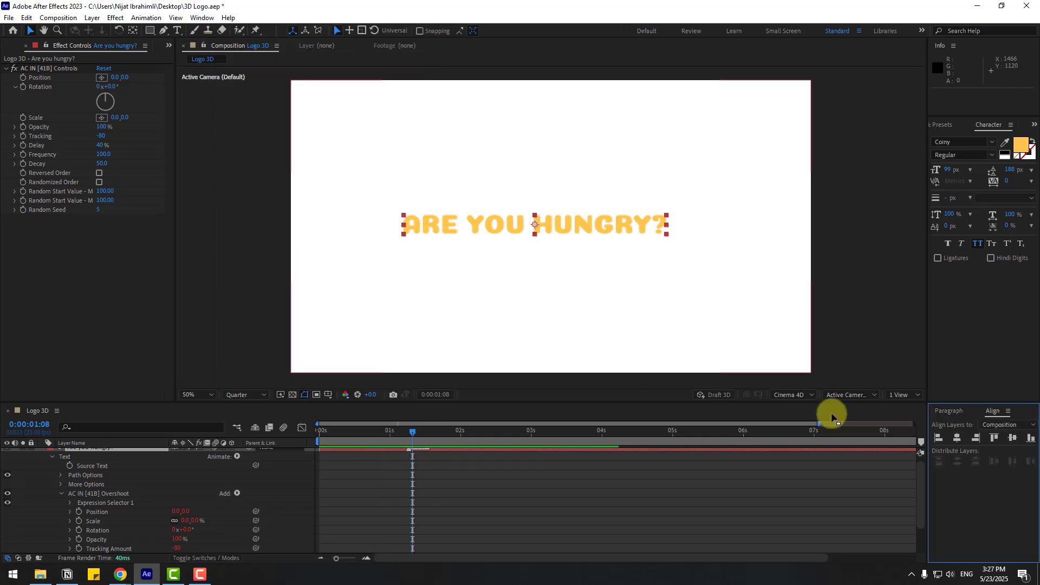
pyautogui.click(958, 438)
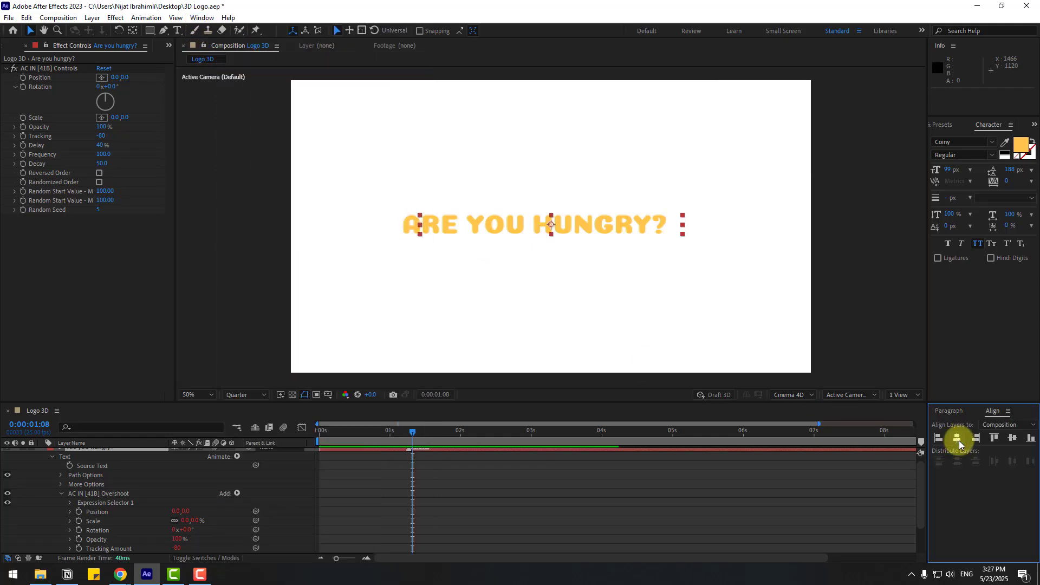
pyautogui.click(1012, 438)
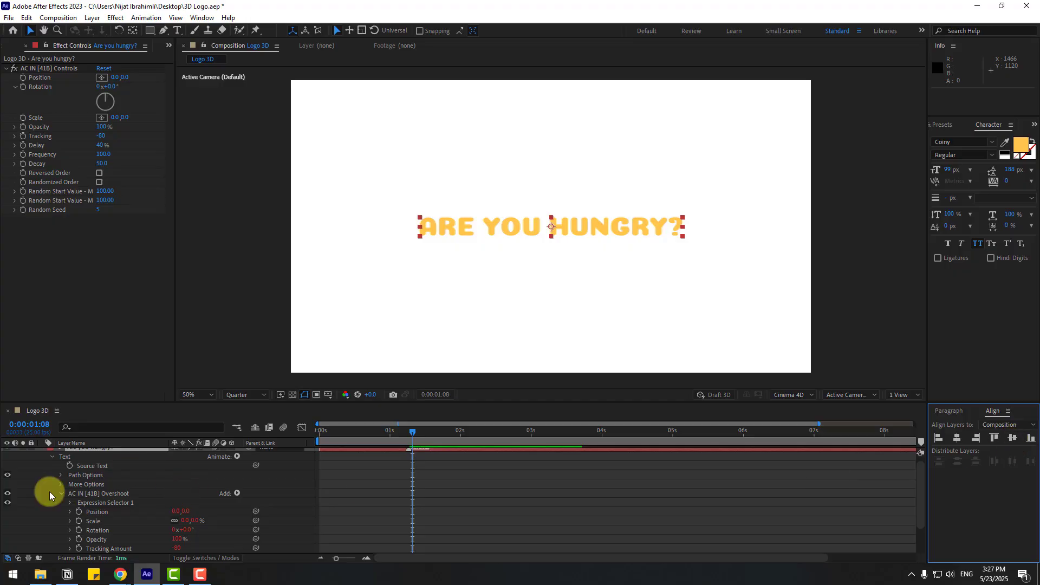
# Step: Move the LOGO 3D layer above the "Are you hungry?" layer and shift it earlier to start at about 0:00:02:05
pyautogui.scroll(1, 43, 452)
pyautogui.click(44, 452)
pyautogui.moveTo(334, 440); pyautogui.dragTo(435, 439)
pyautogui.click(87, 461)
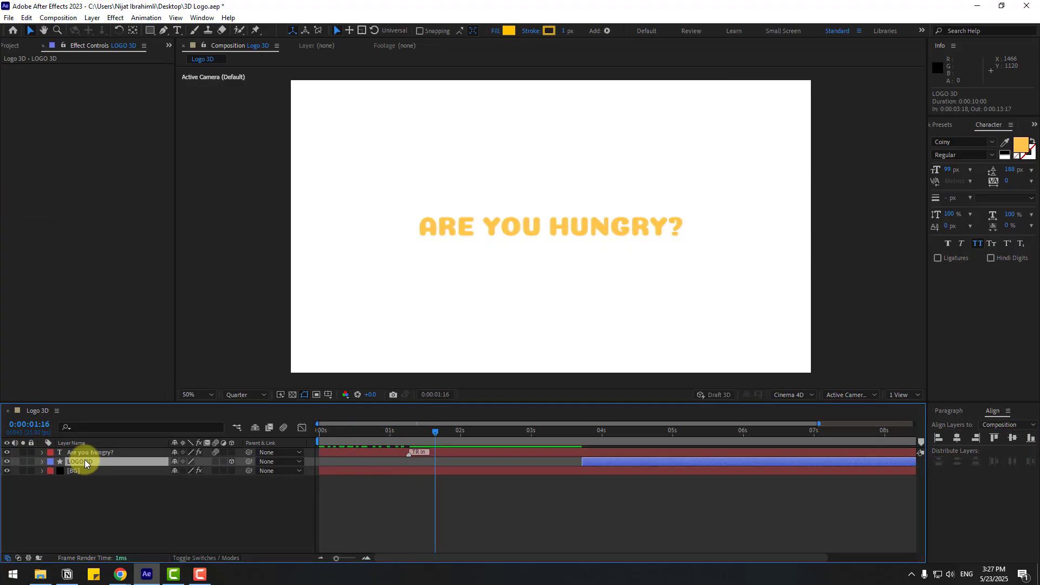
pyautogui.moveTo(78, 460); pyautogui.dragTo(90, 451)
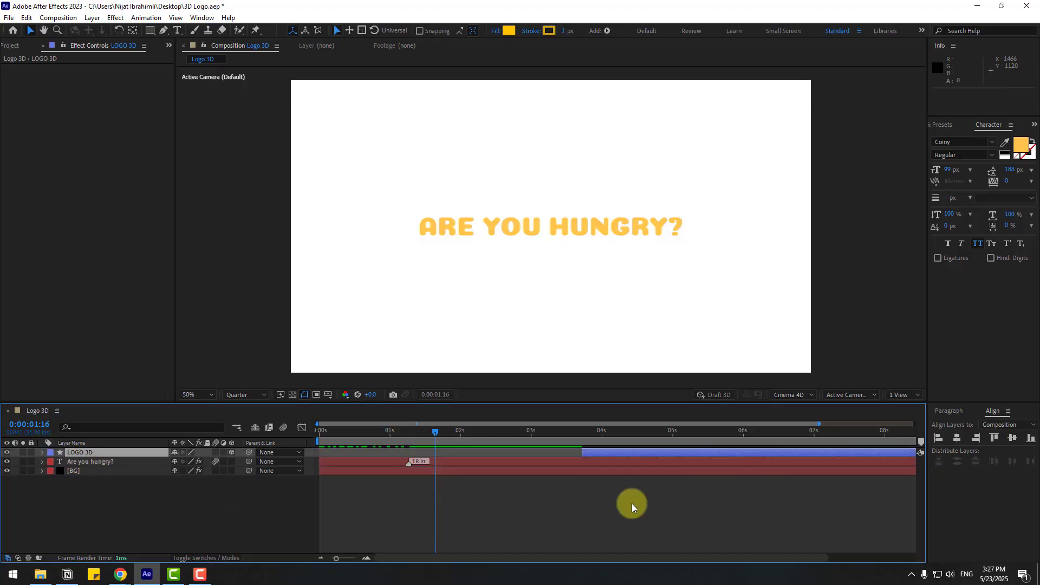
pyautogui.moveTo(605, 451); pyautogui.dragTo(557, 432)
# Step: Match the "Are you hungry?" text fill to the logo's front-face yellow by sampling it with the eyedropper
pyautogui.click(90, 461)
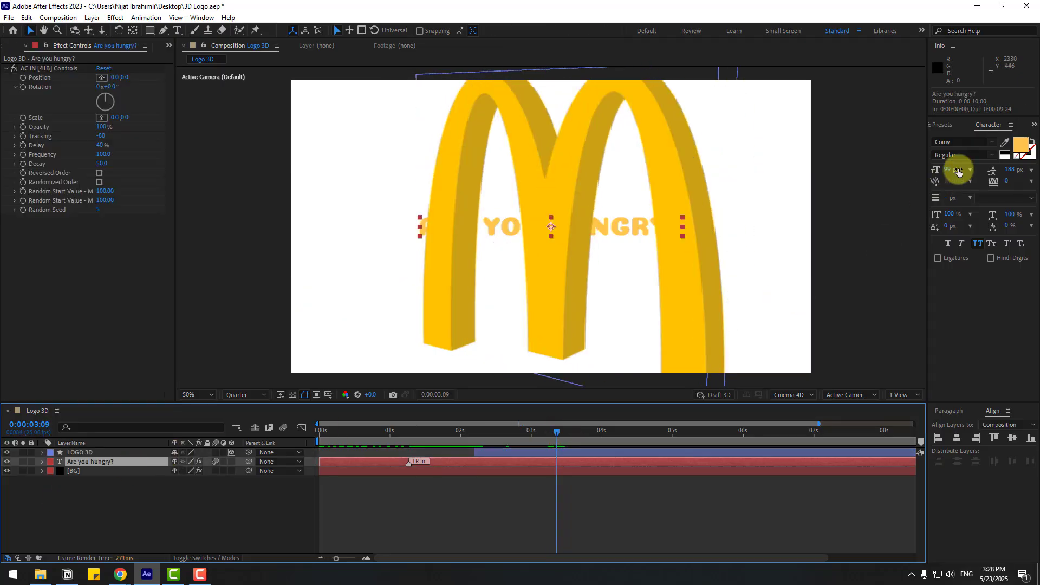
pyautogui.click(1005, 143)
pyautogui.click(649, 163)
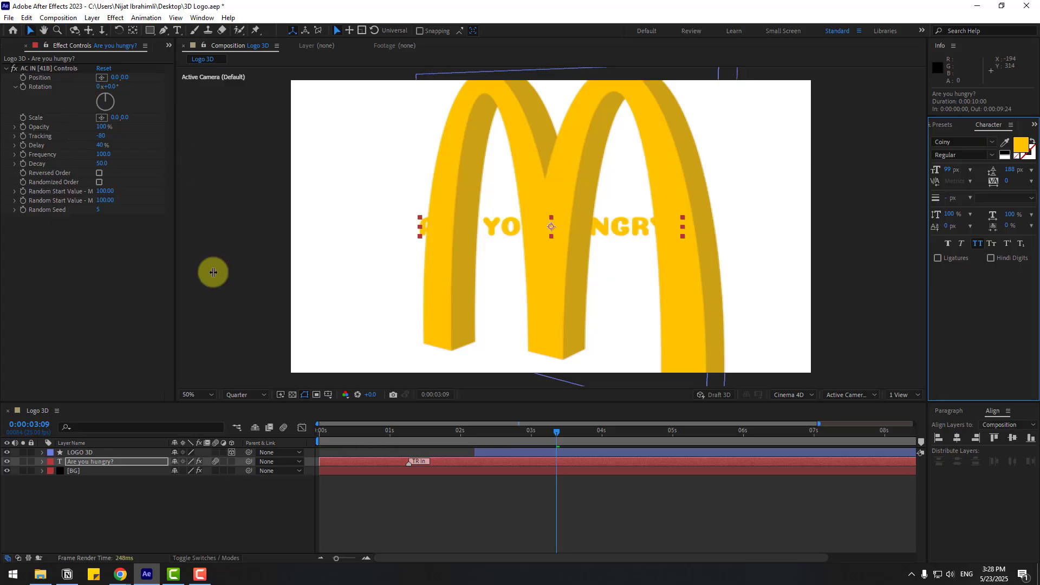
pyautogui.click(424, 508)
# Step: Shift the LOGO 3D layer to start at 0:00:00:18 and go to 0:00:01:04, where the logo fills the frame
pyautogui.moveTo(390, 430); pyautogui.dragTo(421, 432)
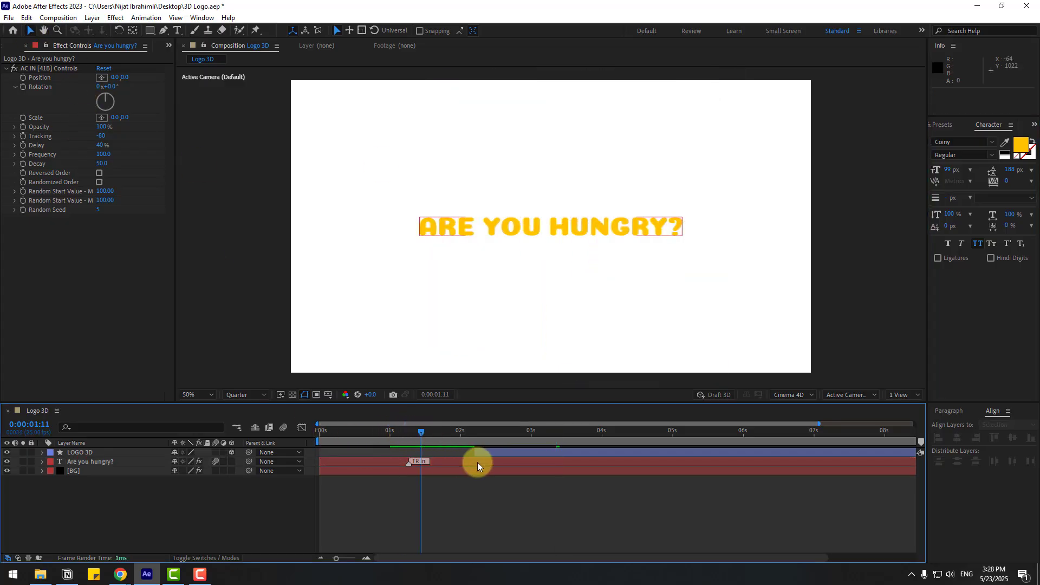
pyautogui.moveTo(486, 454); pyautogui.dragTo(402, 435)
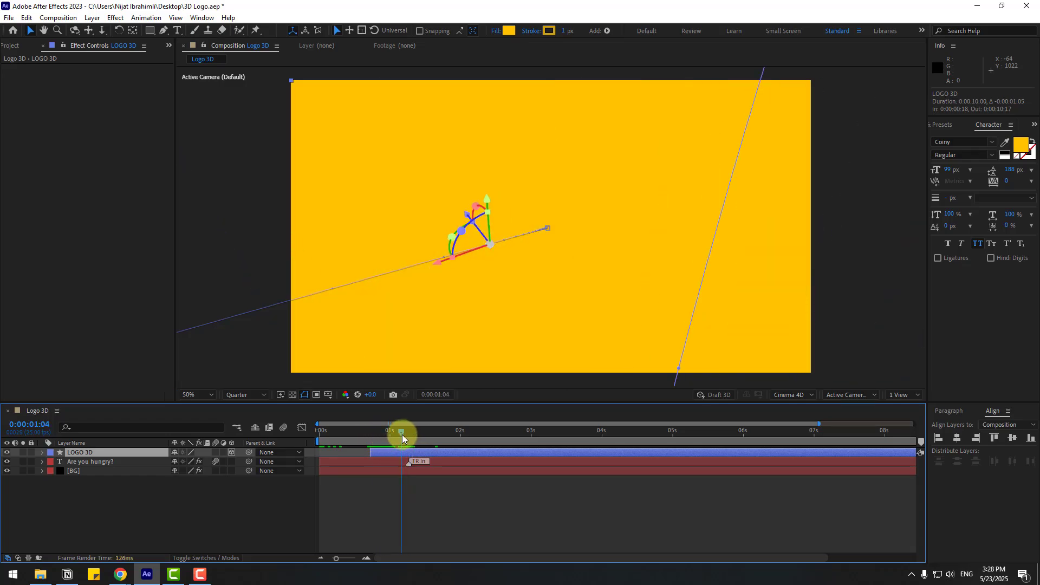
pyautogui.click(74, 499)
# Step: Split the "Are you hungry?" layer at 0:00:01:04 and delete the part after the split
pyautogui.click(79, 461)
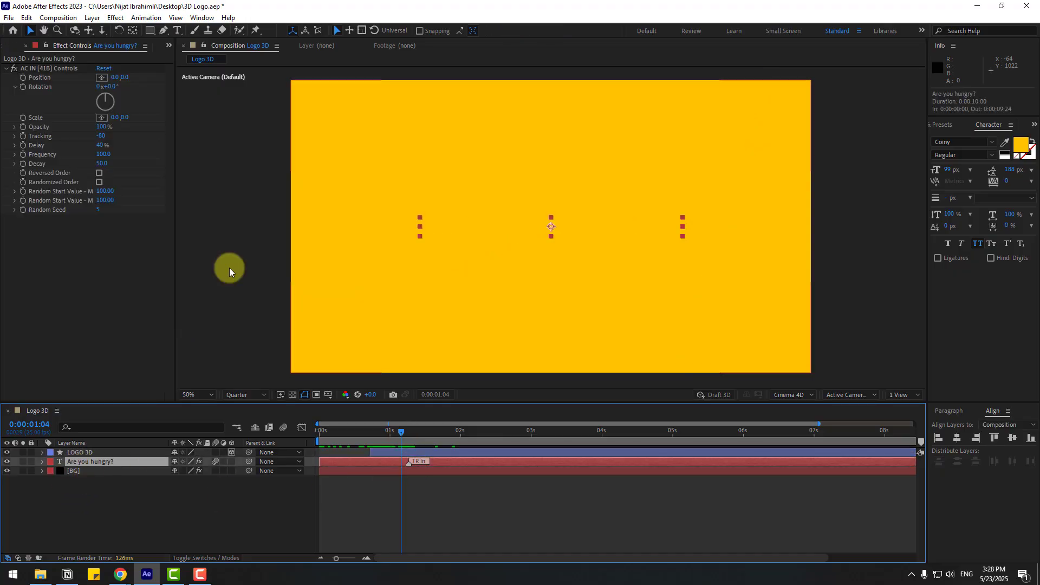
pyautogui.click(26, 18)
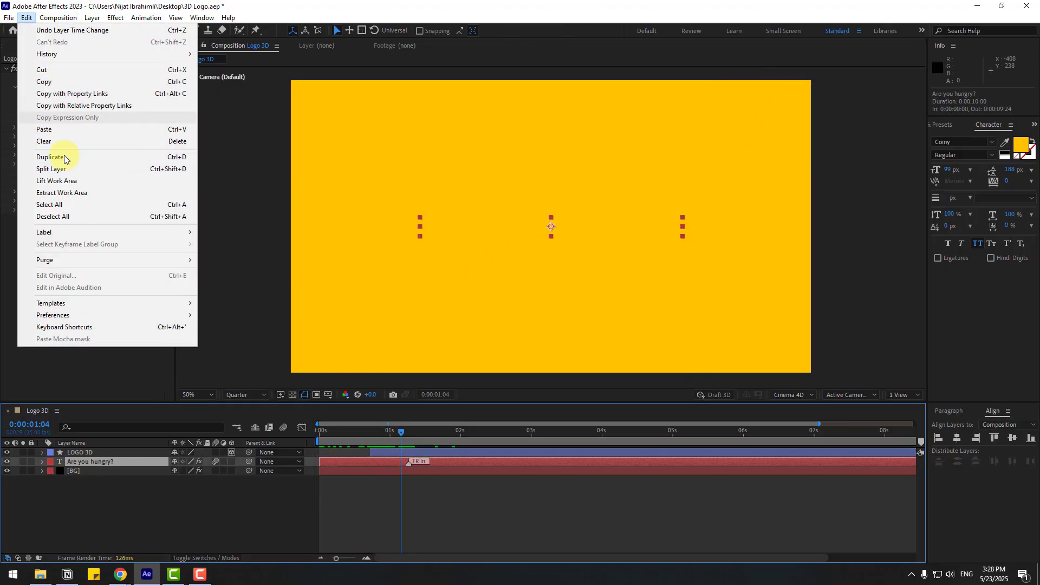
pyautogui.click(167, 170)
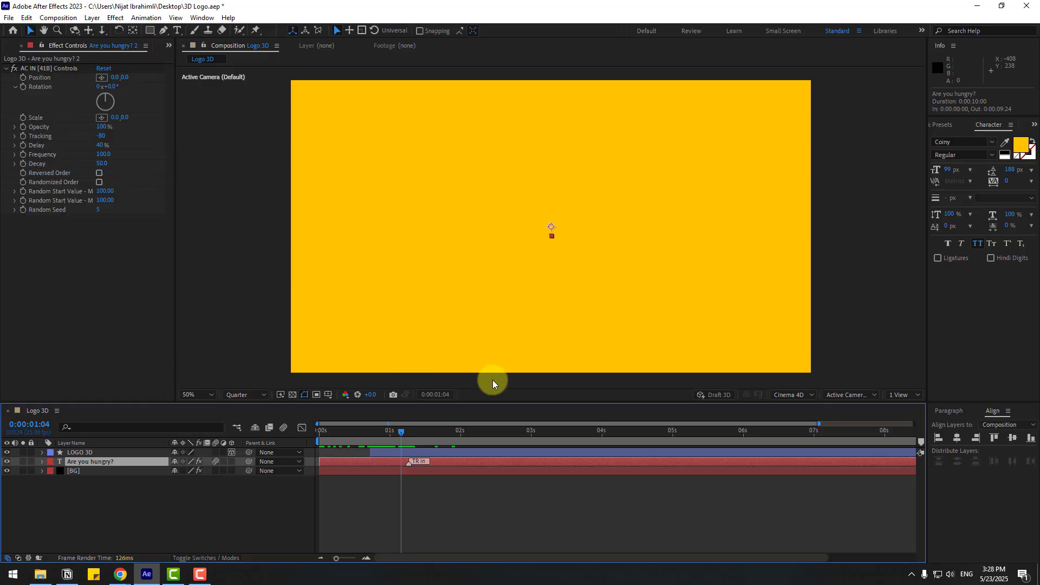
pyautogui.press('Delete')
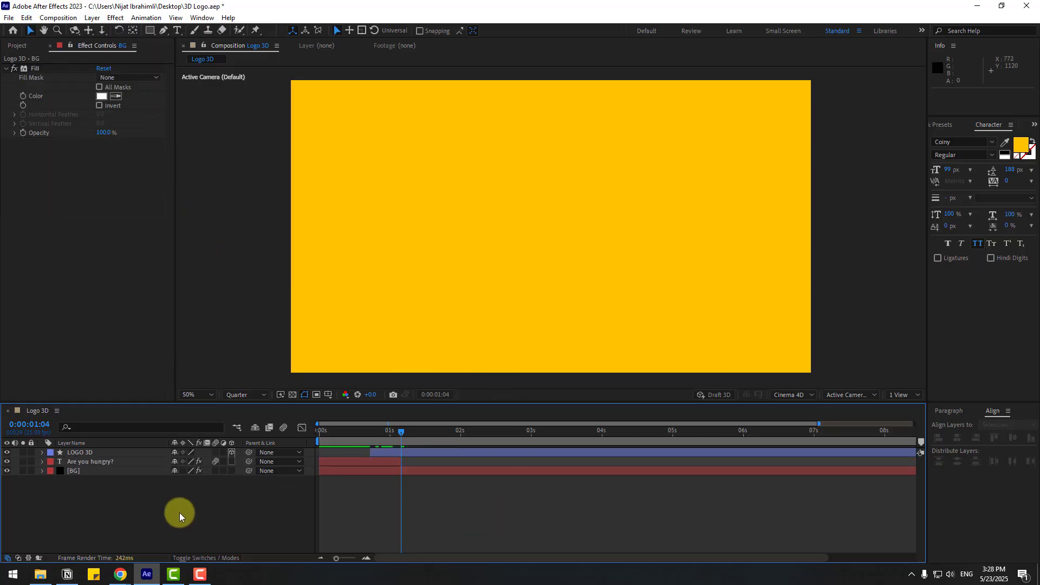
# Step: Split the BG layer at 0:00:01:04
pyautogui.click(77, 471)
pyautogui.click(27, 18)
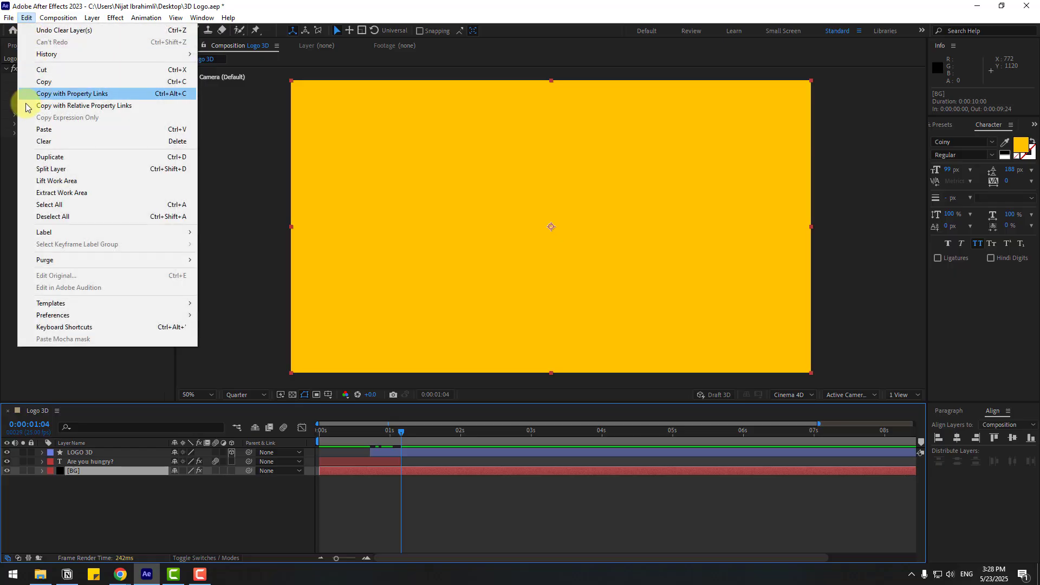
pyautogui.click(63, 172)
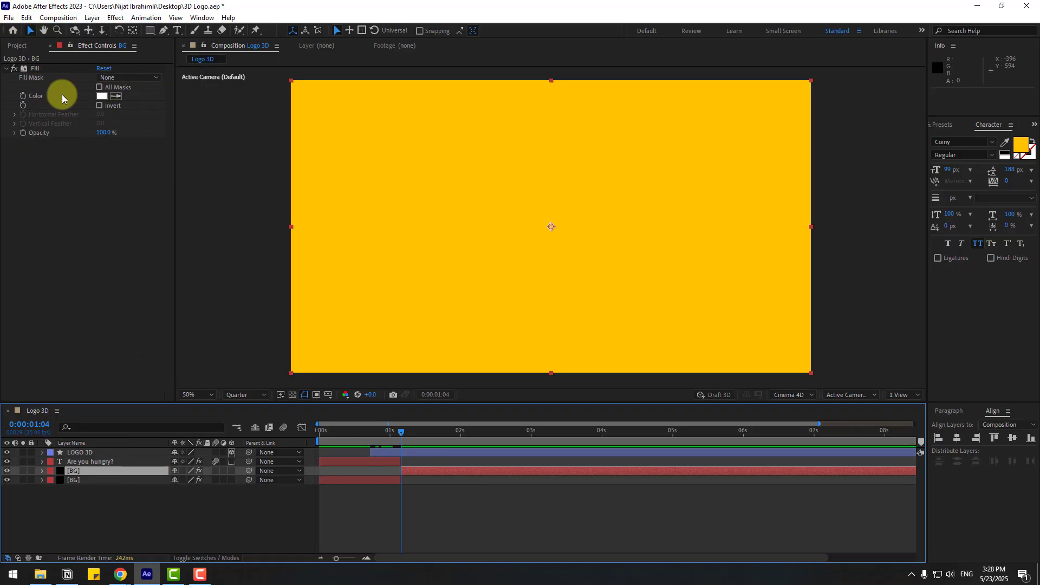
# Step: Set the Fill color of the BG part after the split to a pale yellow
pyautogui.click(102, 95)
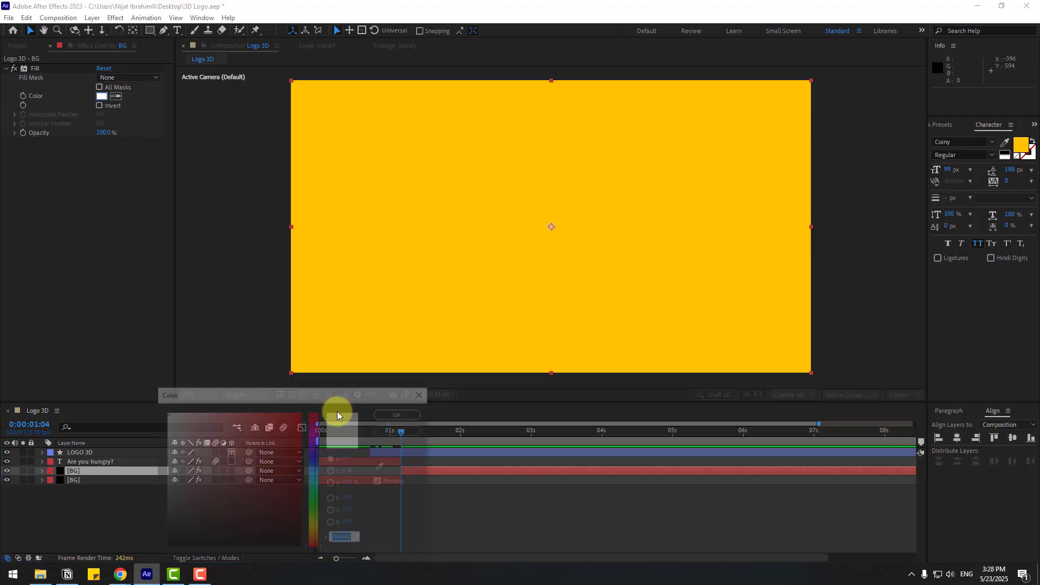
pyautogui.click(312, 526)
pyautogui.click(177, 412)
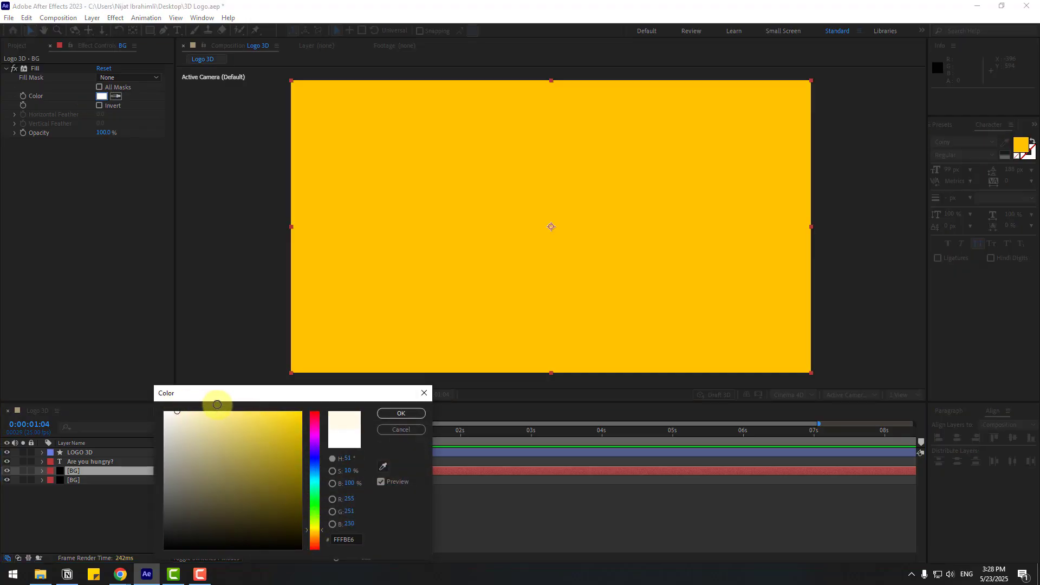
pyautogui.click(384, 412)
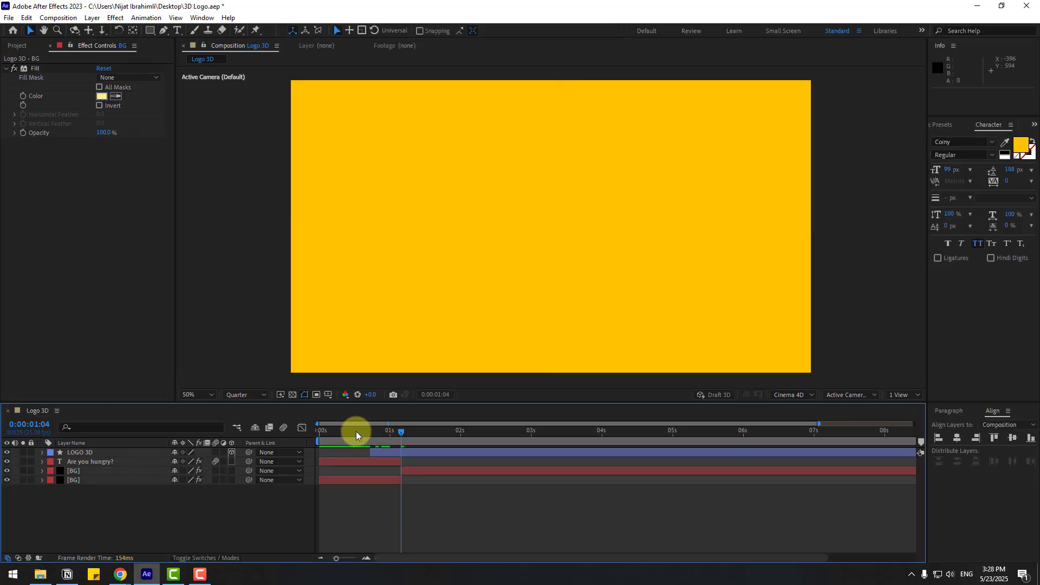
# Step: Preview the animation from the start to check the text intro, logo fly-in and background change
pyautogui.moveTo(356, 433); pyautogui.dragTo(308, 428)
pyautogui.click(379, 461)
pyautogui.press('space')
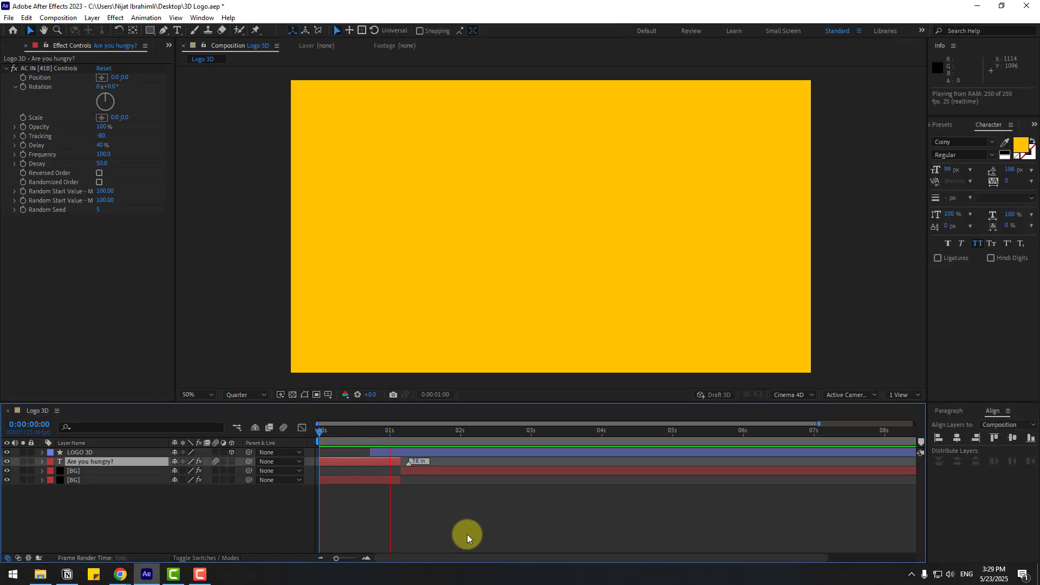
# Step: At 0:00:03:24, set the Fill color of the BG part after the split to red FF334B
pyautogui.moveTo(411, 416); pyautogui.dragTo(598, 431)
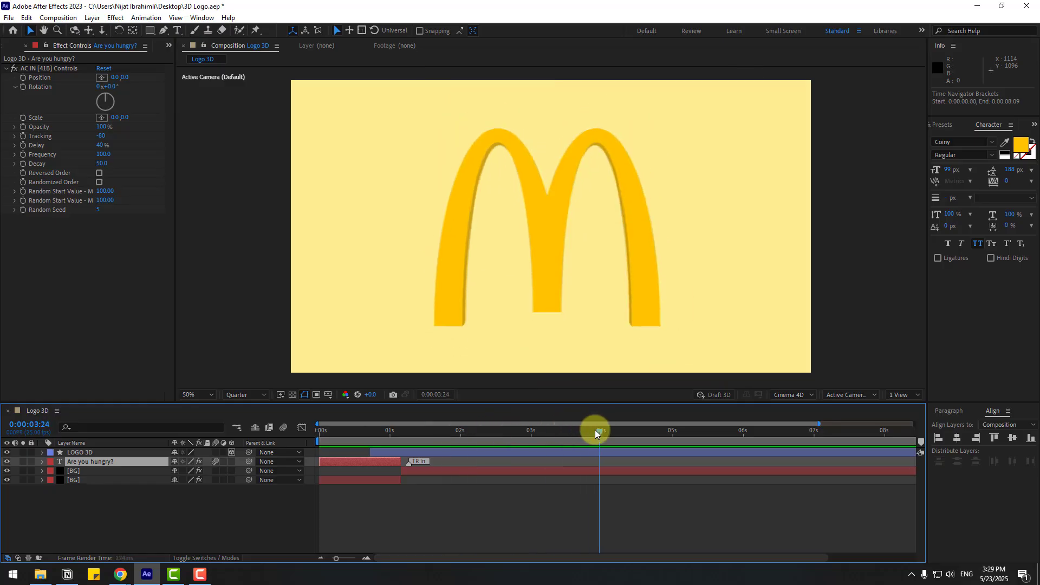
pyautogui.click(81, 471)
pyautogui.click(102, 97)
pyautogui.moveTo(267, 418); pyautogui.dragTo(243, 410)
pyautogui.moveTo(265, 408); pyautogui.dragTo(276, 401)
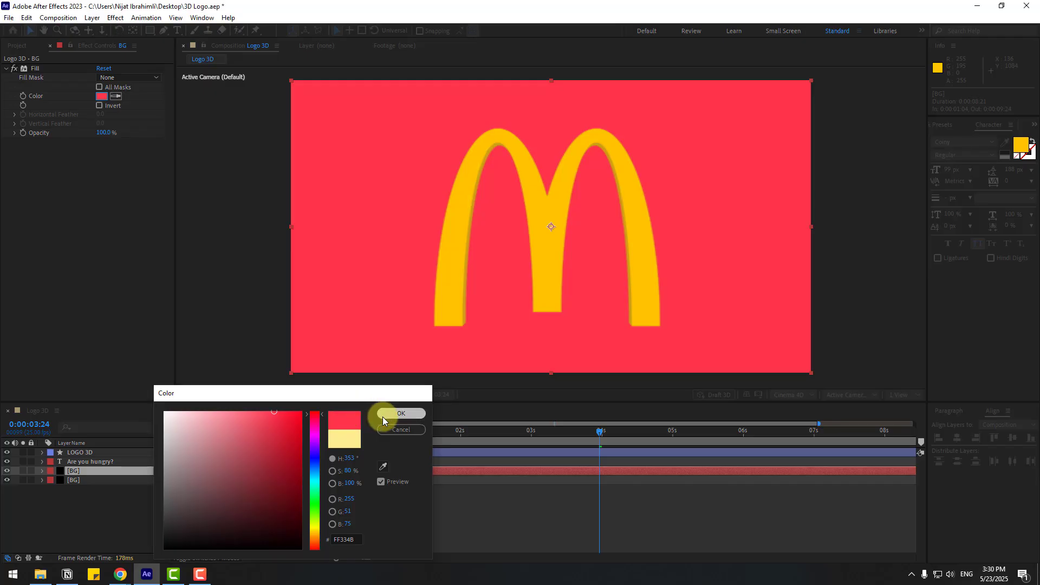
pyautogui.click(383, 415)
# Step: Reshape the LOGO 3D Position speed curve so it peaks earlier, at about 3029 px/sec, with a longer slowdown
pyautogui.moveTo(343, 434); pyautogui.dragTo(414, 437)
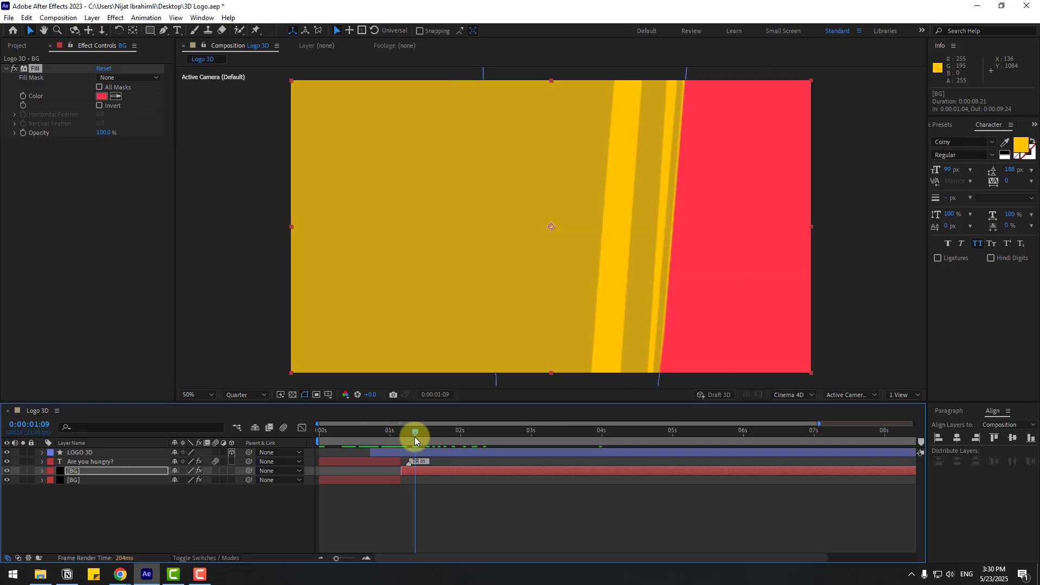
pyautogui.click(76, 453)
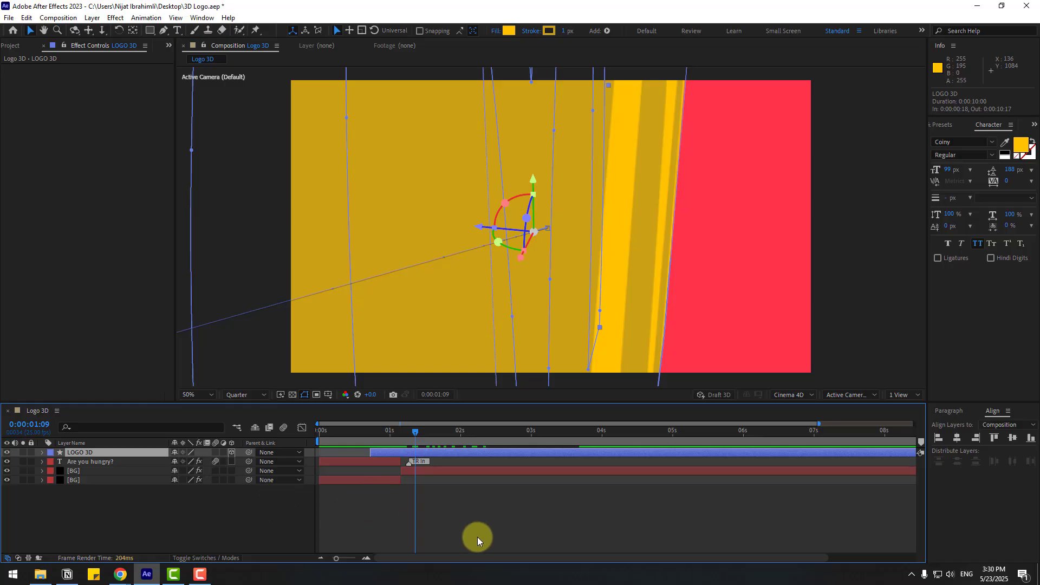
pyautogui.press('u')
pyautogui.moveTo(590, 460); pyautogui.dragTo(340, 467)
pyautogui.click(301, 428)
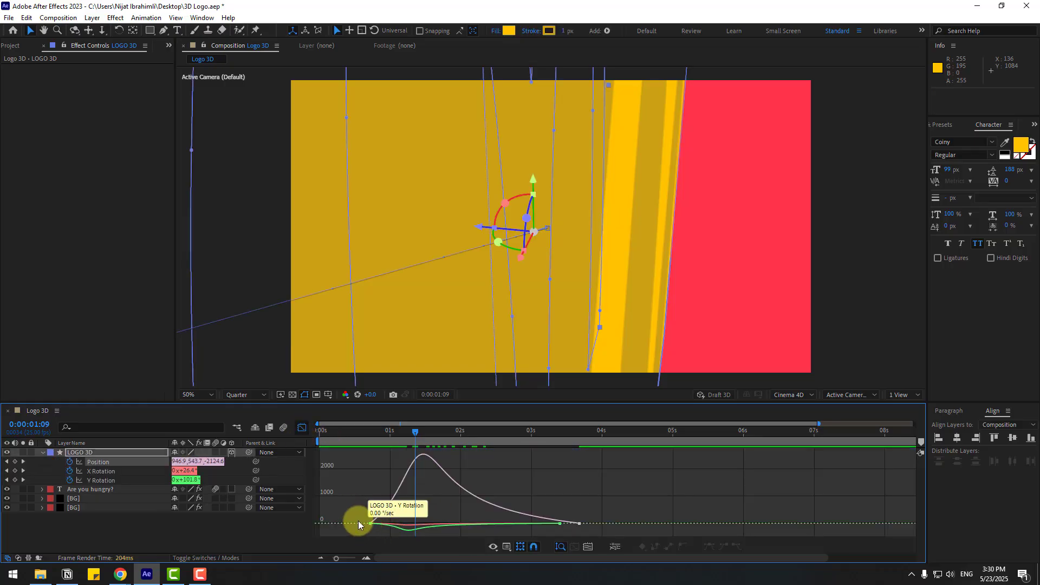
pyautogui.click(406, 525)
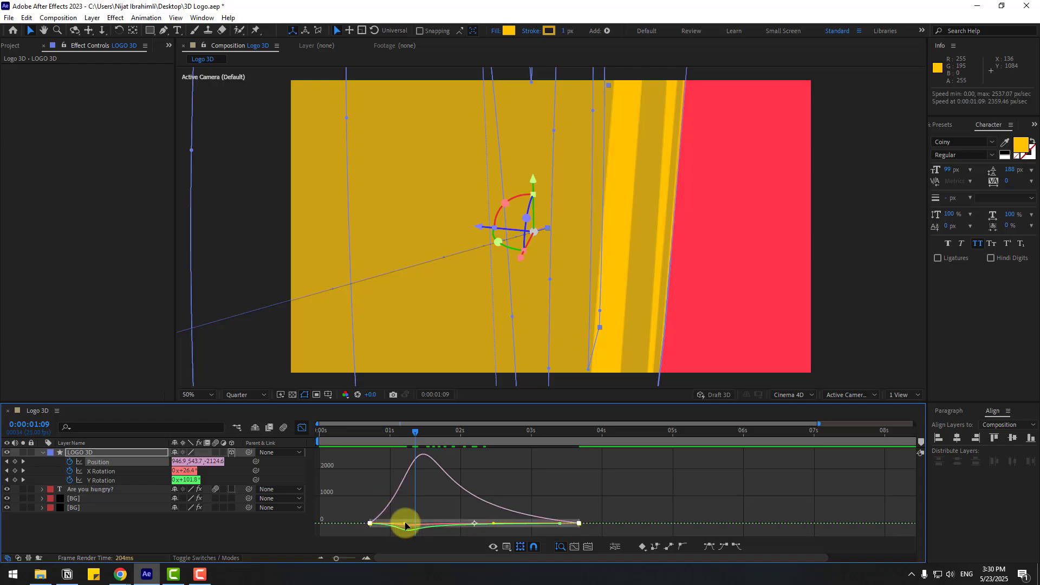
pyautogui.moveTo(402, 525); pyautogui.dragTo(393, 523)
pyautogui.click(495, 525)
pyautogui.moveTo(494, 525); pyautogui.dragTo(484, 524)
# Step: Preview the logo fly-in with the new speed curve and leave the graph view
pyautogui.click(327, 450)
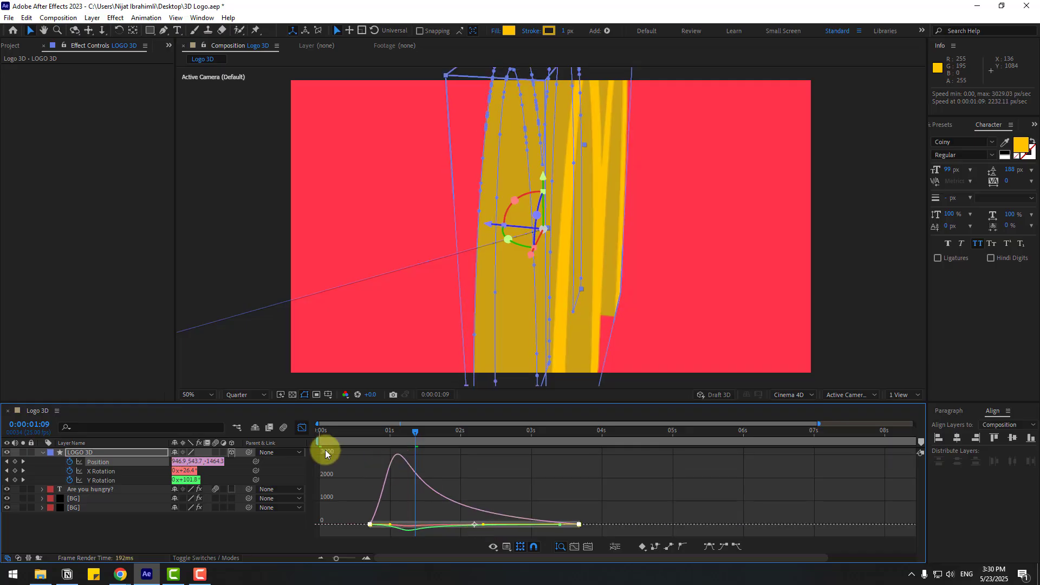
pyautogui.press('space')
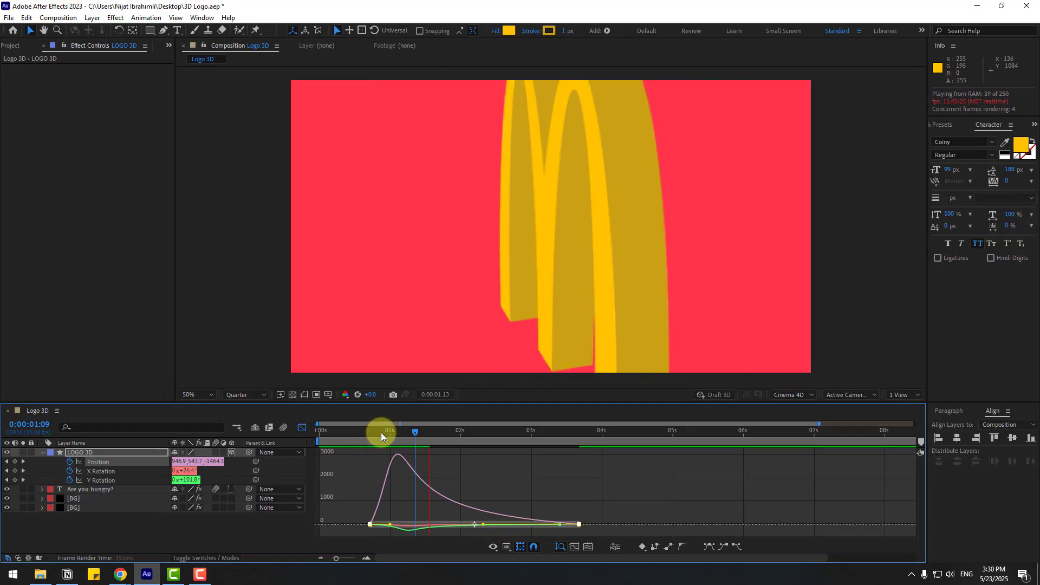
pyautogui.click(381, 431)
pyautogui.click(307, 428)
# Step: Trim the "Are you hungry?" text layer and shift the change between the two BG parts to 0:00:00:23
pyautogui.moveTo(356, 430); pyautogui.dragTo(385, 430)
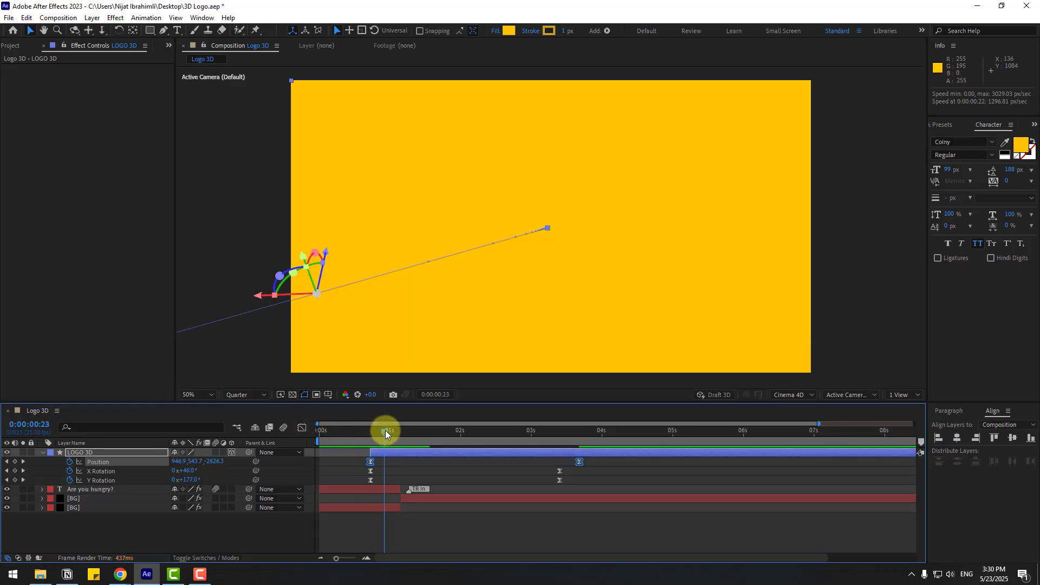
pyautogui.click(90, 489)
pyautogui.moveTo(394, 492); pyautogui.dragTo(415, 499)
pyautogui.click(386, 509)
pyautogui.click(424, 498)
pyautogui.moveTo(373, 430); pyautogui.dragTo(447, 435)
pyautogui.press('space')
pyautogui.click(428, 439)
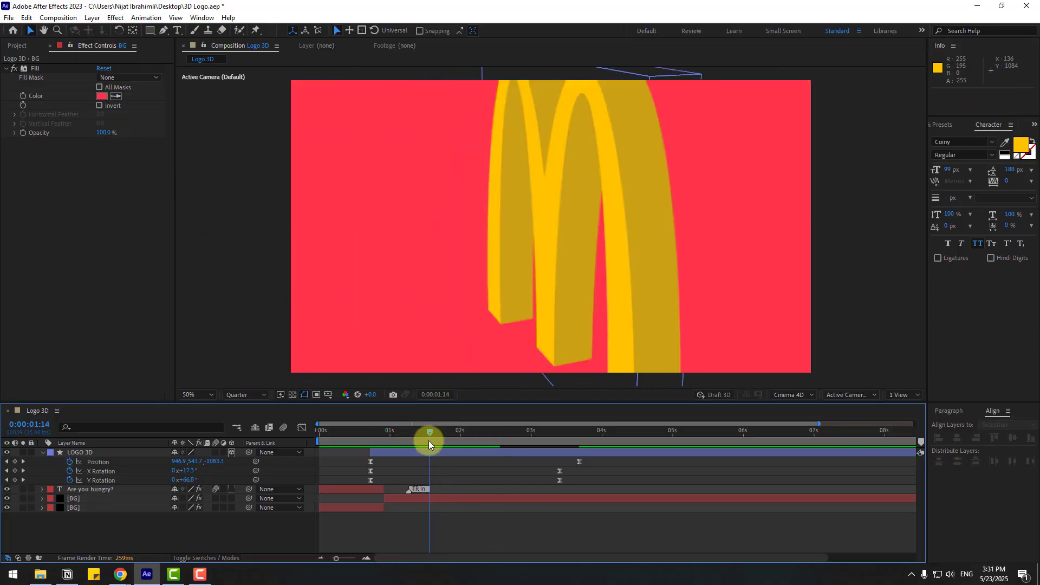
# Step: Extend the text layer, start the second BG part at 0:00:01:13, and shift LOGO 3D to about 0:00:02:02
pyautogui.click(89, 492)
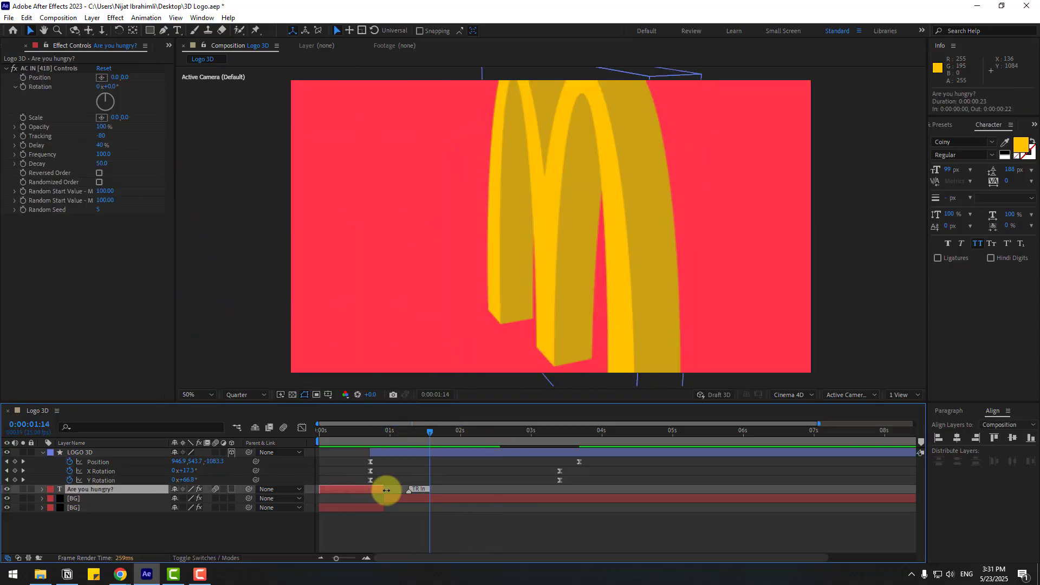
pyautogui.moveTo(385, 486); pyautogui.dragTo(424, 488)
pyautogui.moveTo(393, 453); pyautogui.dragTo(287, 439)
pyautogui.click(385, 499)
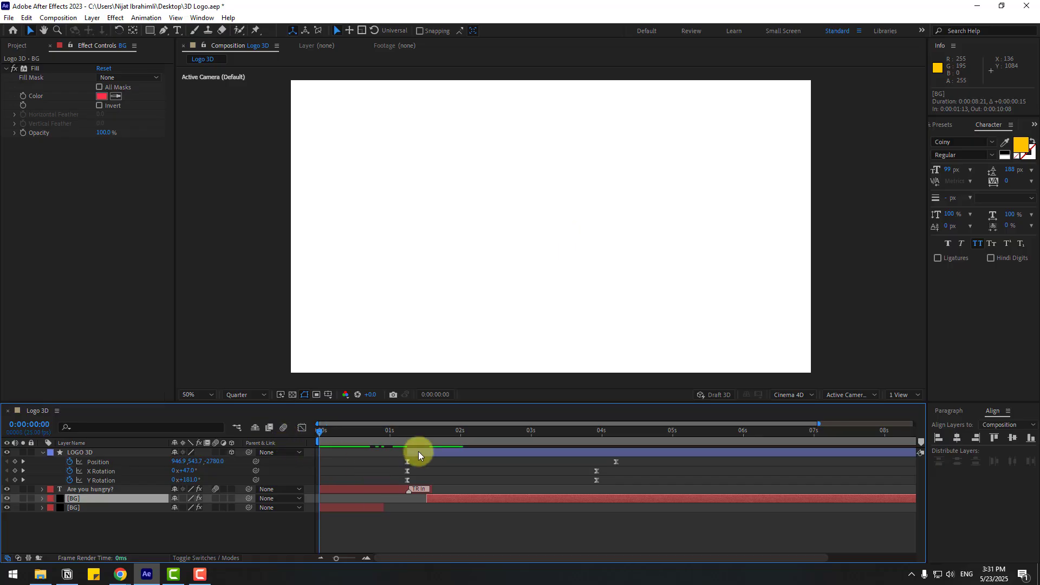
pyautogui.moveTo(418, 453); pyautogui.dragTo(476, 452)
pyautogui.click(384, 490)
pyautogui.press('space')
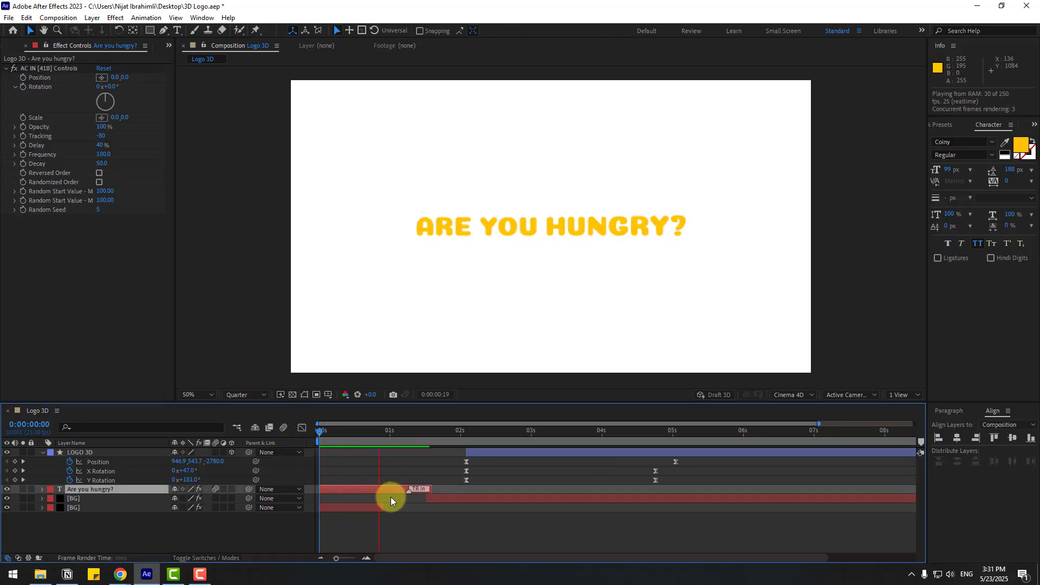
# Step: Extend the text layer to end at about 0:00:02:06 and move LOGO 3D to start at about 3 s
pyautogui.moveTo(432, 489); pyautogui.dragTo(480, 489)
pyautogui.moveTo(511, 452); pyautogui.dragTo(578, 452)
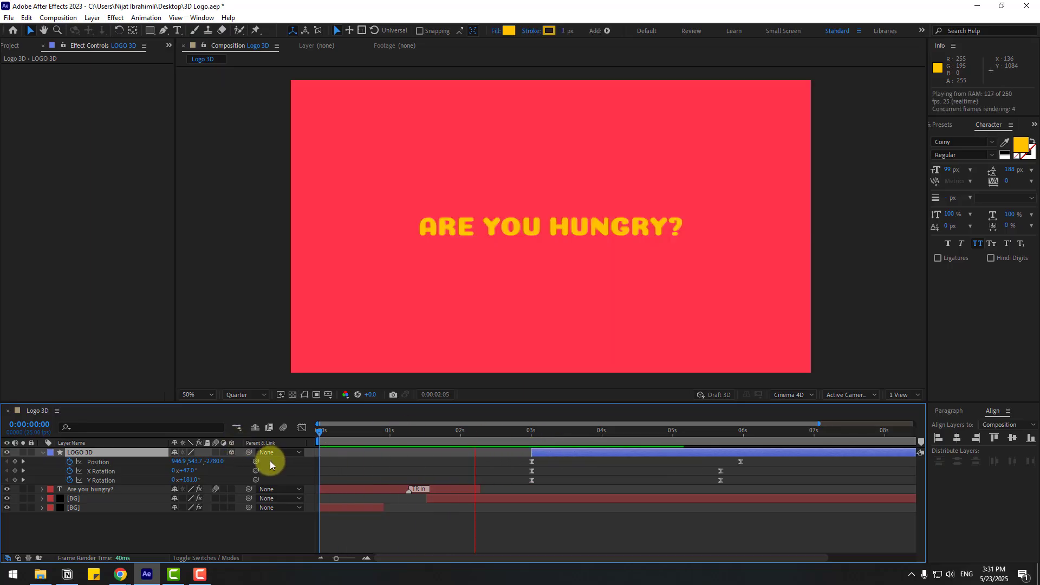
pyautogui.press('space')
pyautogui.press('space')
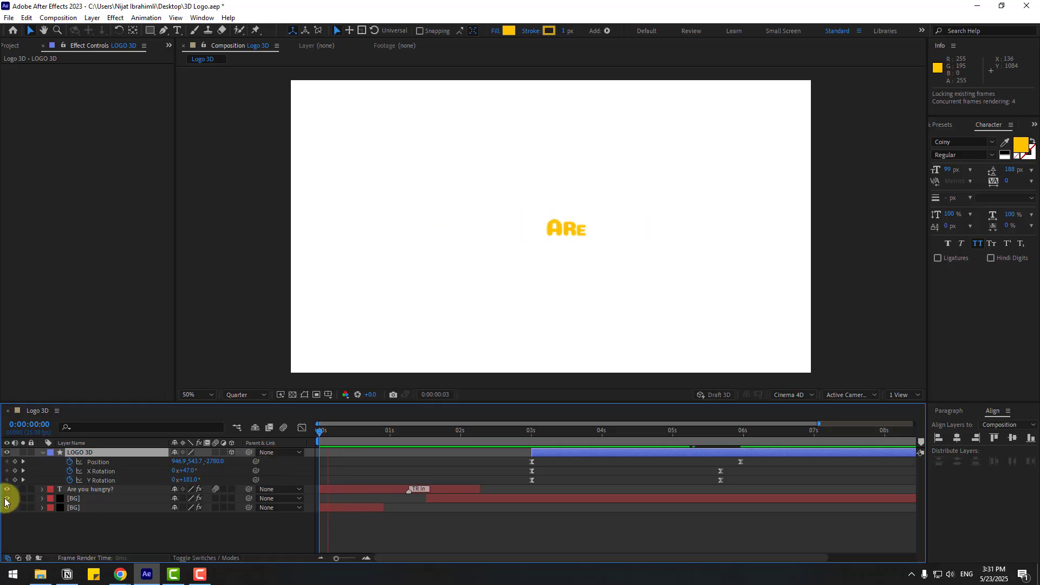
# Step: Solo the "Are you hungry?" text layer and preview its animation
pyautogui.click(8, 493)
pyautogui.click(22, 491)
pyautogui.press('space')
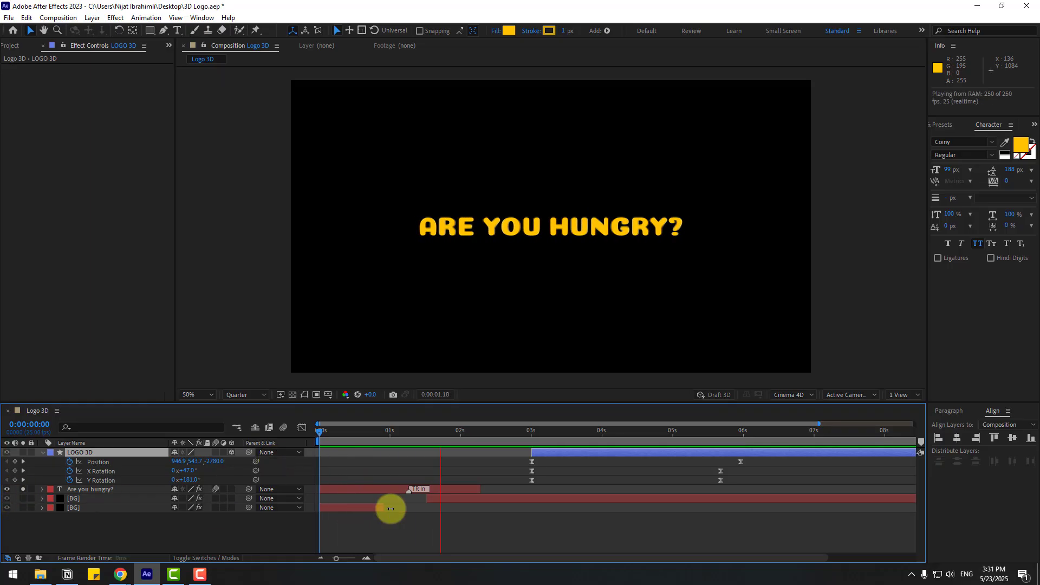
# Step: Start LOGO 3D at 0:00:02:01 and make the two BG parts meet at about 0:00:02:05, with all layers shown
pyautogui.moveTo(547, 453); pyautogui.dragTo(478, 434)
pyautogui.click(23, 490)
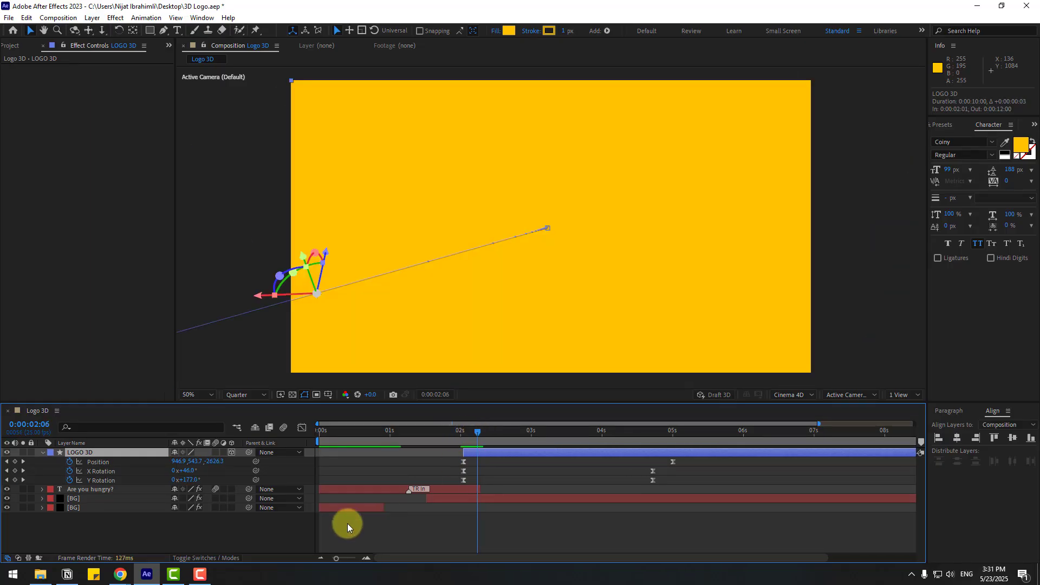
pyautogui.moveTo(381, 508); pyautogui.dragTo(489, 498)
pyautogui.press('space')
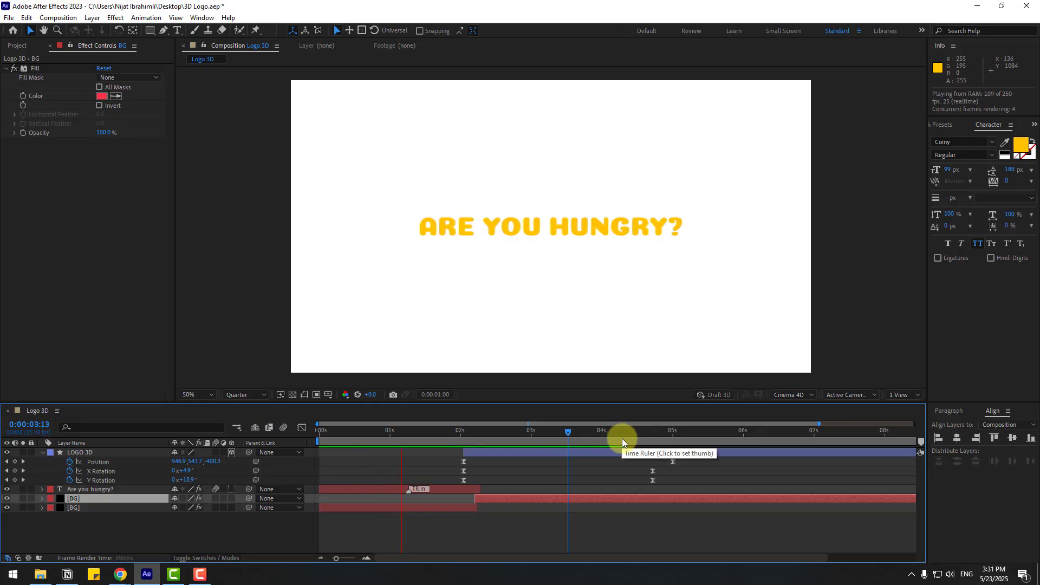
pyautogui.click(463, 434)
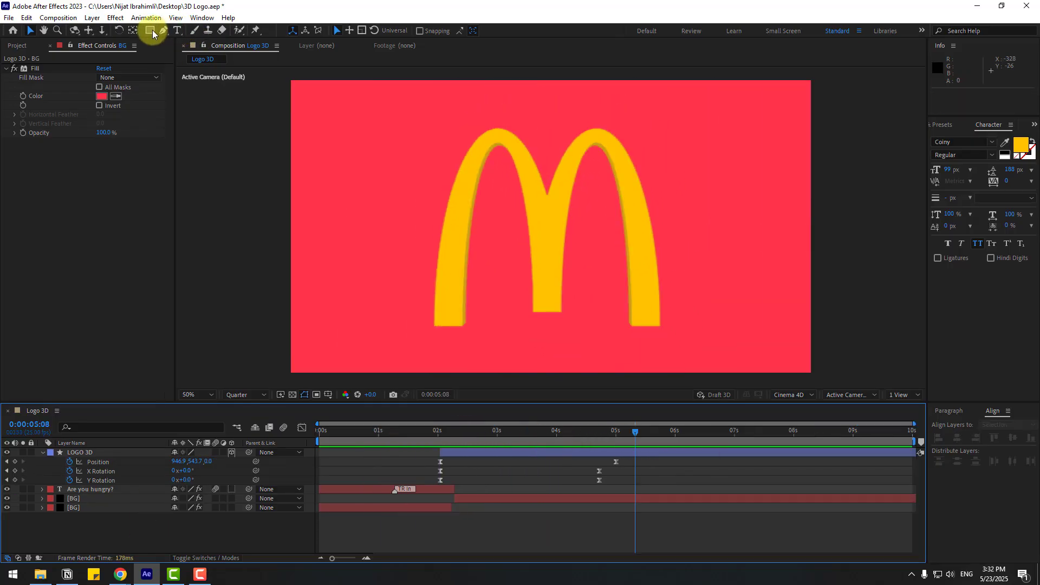
# Step: Draw a circle with the Ellipse tool around the middle of the logo on a new shape layer
pyautogui.moveTo(152, 32); pyautogui.dragTo(172, 61)
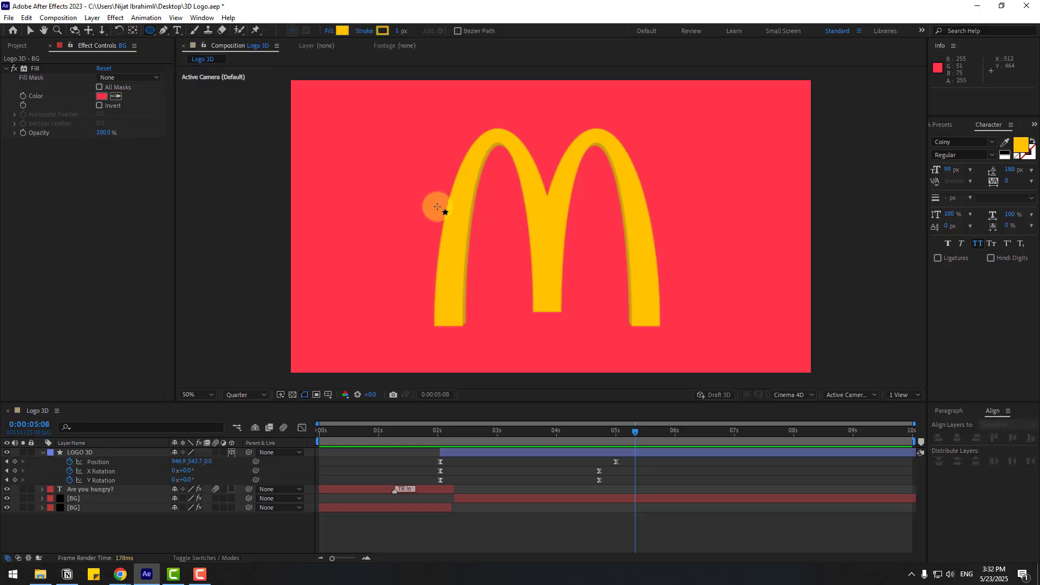
pyautogui.moveTo(428, 126)
pyautogui.mouseDown()
pyautogui.moveTo(564, 226)
pyautogui.moveTo(587, 278)
pyautogui.moveTo(662, 303)
pyautogui.mouseUp()
pyautogui.click(30, 31)
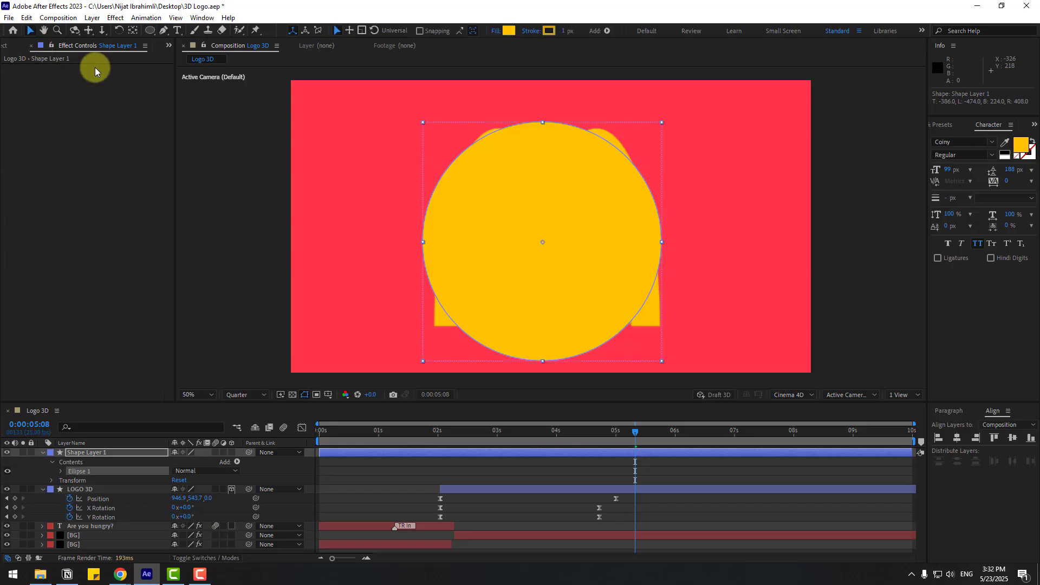
# Step: Set the circle's fill to a darker red F71F38, based on the sampled background color
pyautogui.click(508, 31)
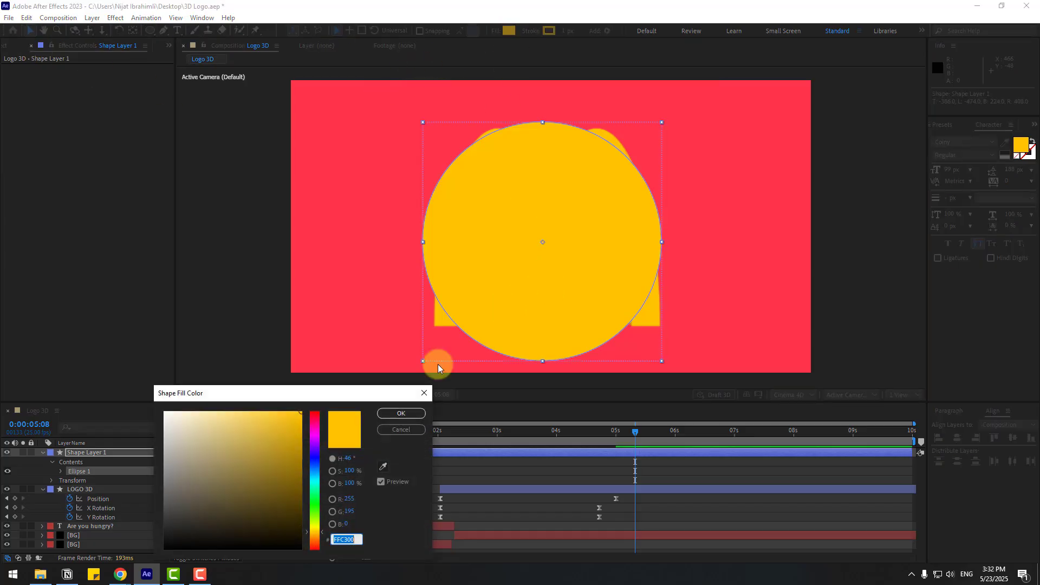
pyautogui.click(384, 463)
pyautogui.click(356, 255)
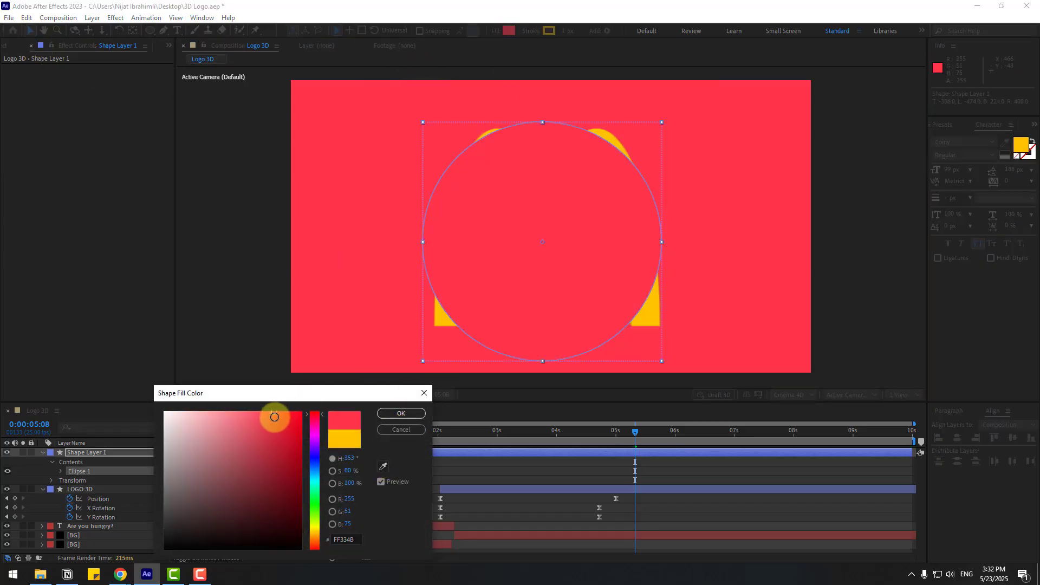
pyautogui.moveTo(279, 416); pyautogui.dragTo(284, 416)
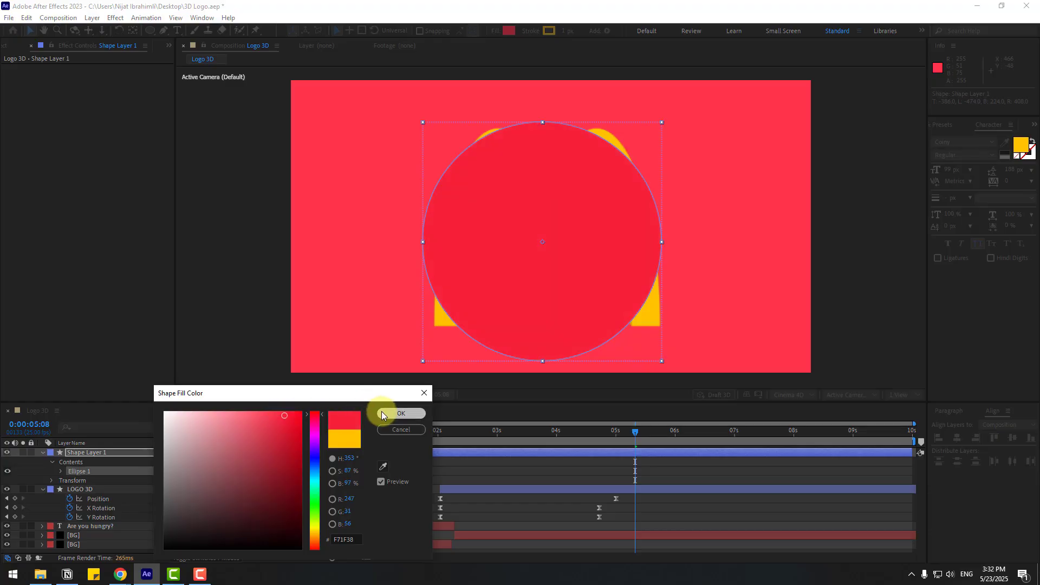
pyautogui.click(399, 413)
# Step: Place Shape Layer 1 between the text layer and the BG layers and set its stroke width to 0 px
pyautogui.click(43, 452)
pyautogui.moveTo(93, 456); pyautogui.dragTo(107, 507)
pyautogui.moveTo(567, 31); pyautogui.dragTo(564, 31)
# Step: Center the circle behind the logo and set its Scale to 117%
pyautogui.click(531, 251)
pyautogui.moveTo(537, 300); pyautogui.dragTo(540, 293)
pyautogui.press('s')
pyautogui.moveTo(182, 508); pyautogui.dragTo(193, 507)
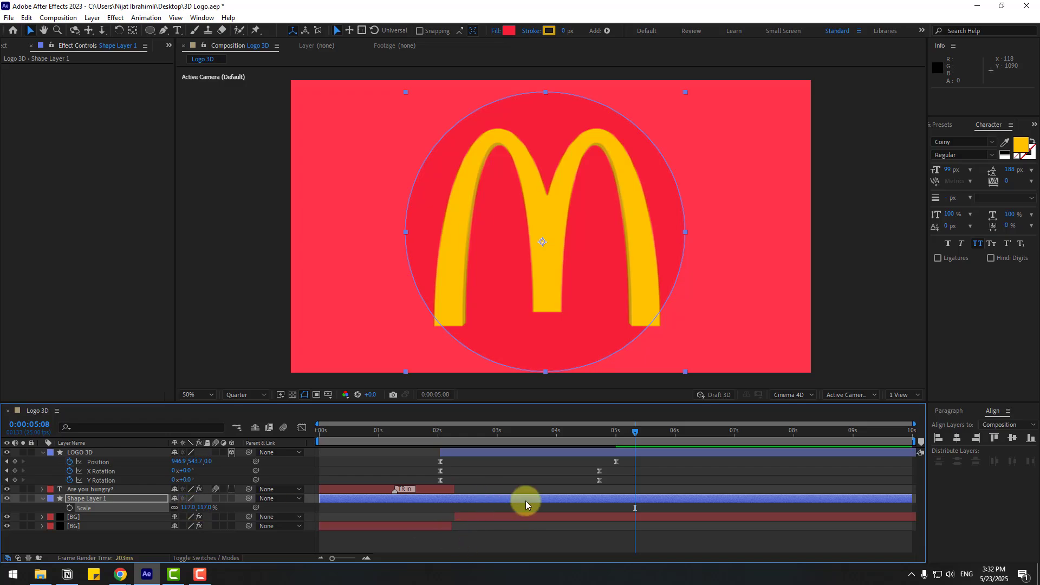
# Step: Start Shape Layer 1 at 0:00:05:08 and add a Scale keyframe of 117% at 0:00:06:06
pyautogui.moveTo(360, 492); pyautogui.dragTo(640, 499)
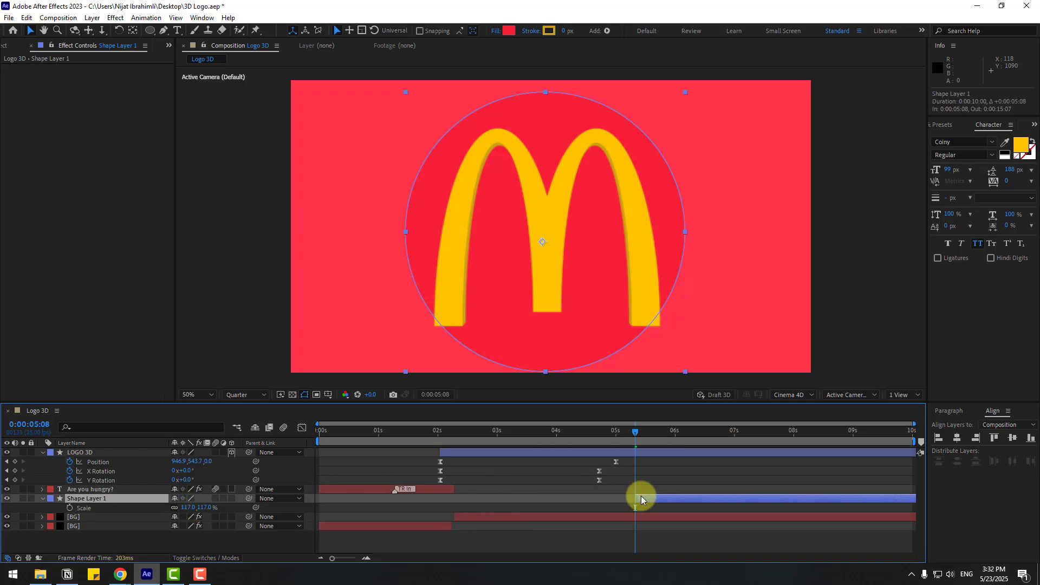
pyautogui.click(239, 541)
pyautogui.click(688, 431)
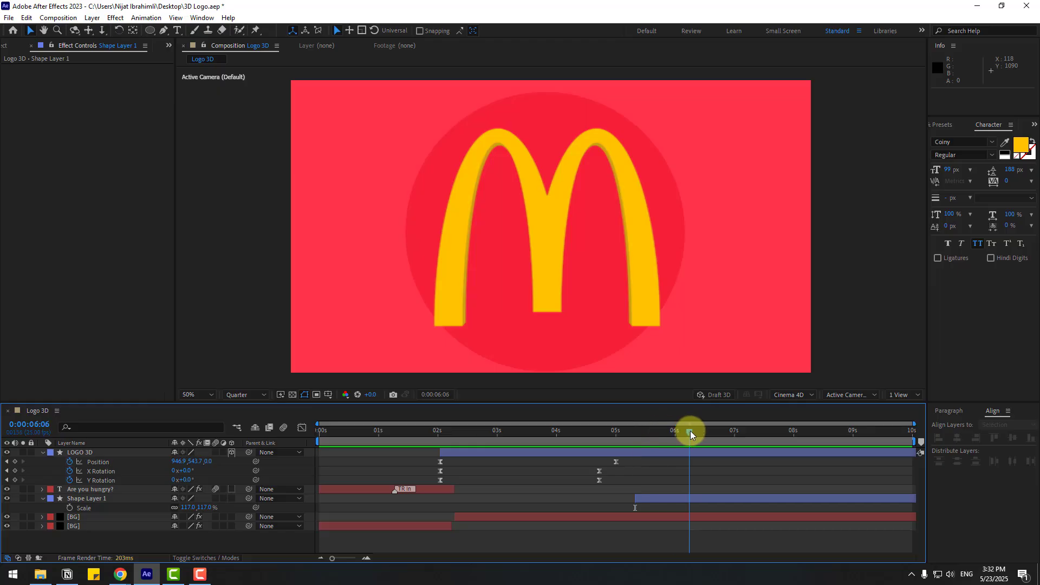
pyautogui.click(69, 507)
# Step: At 0:00:05:08, set the Scale of Shape Layer 1 to 0%
pyautogui.click(625, 433)
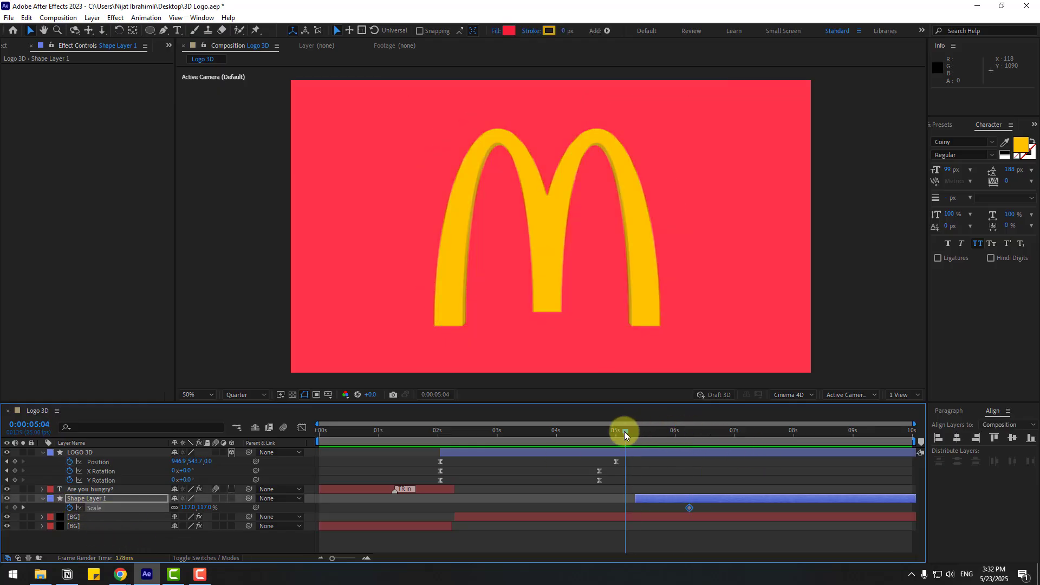
pyautogui.click(634, 432)
pyautogui.click(187, 508)
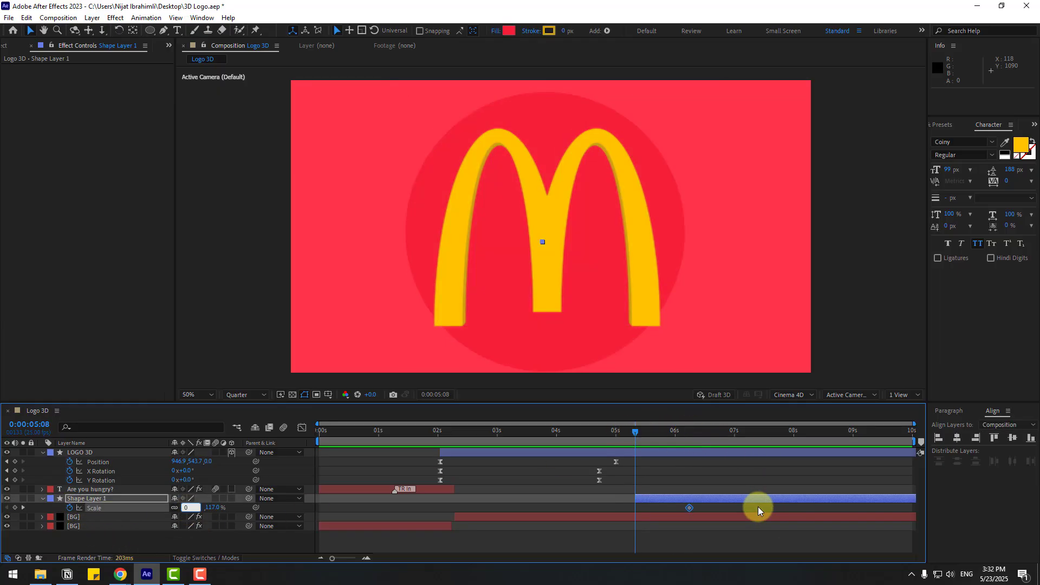
pyautogui.write('0')
pyautogui.press('Return')
# Step: Apply Easy Ease to both Scale keyframes of Shape Layer 1 and check the circle's growth in playback
pyautogui.moveTo(653, 518); pyautogui.dragTo(631, 507)
pyautogui.rightClick(634, 508)
pyautogui.moveTo(699, 548)
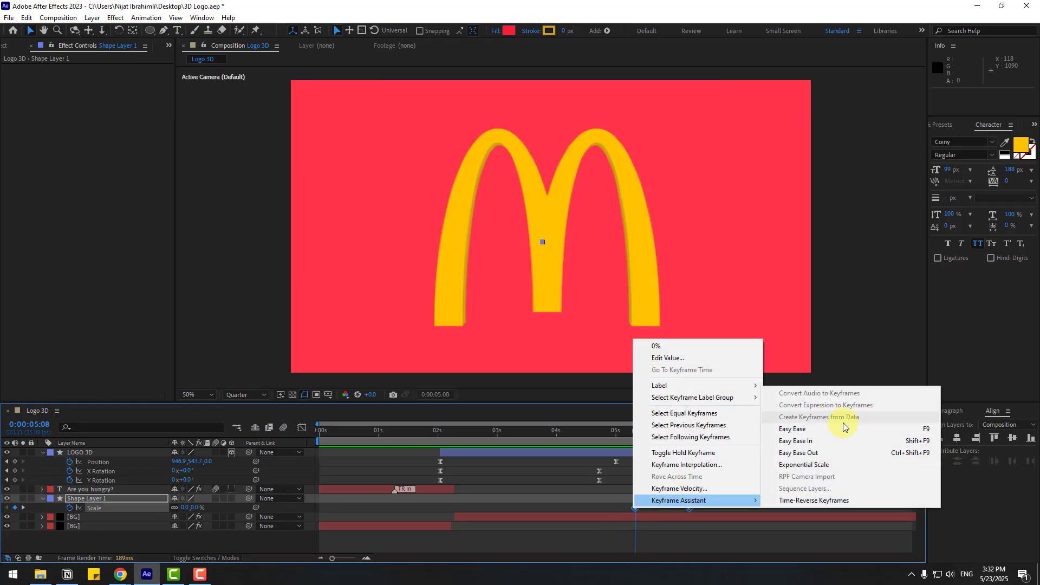
pyautogui.click(780, 427)
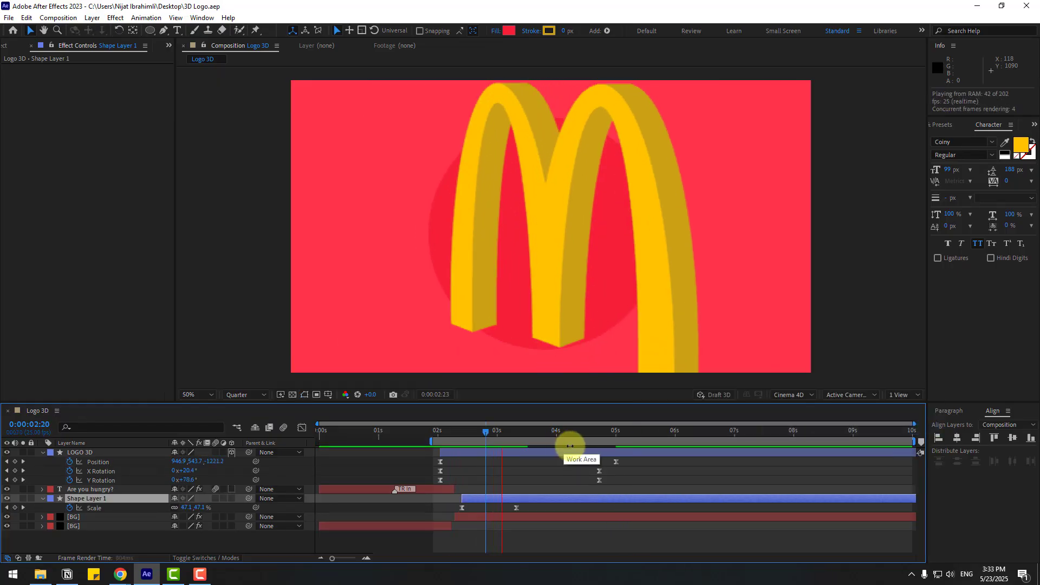
pyautogui.press('space')
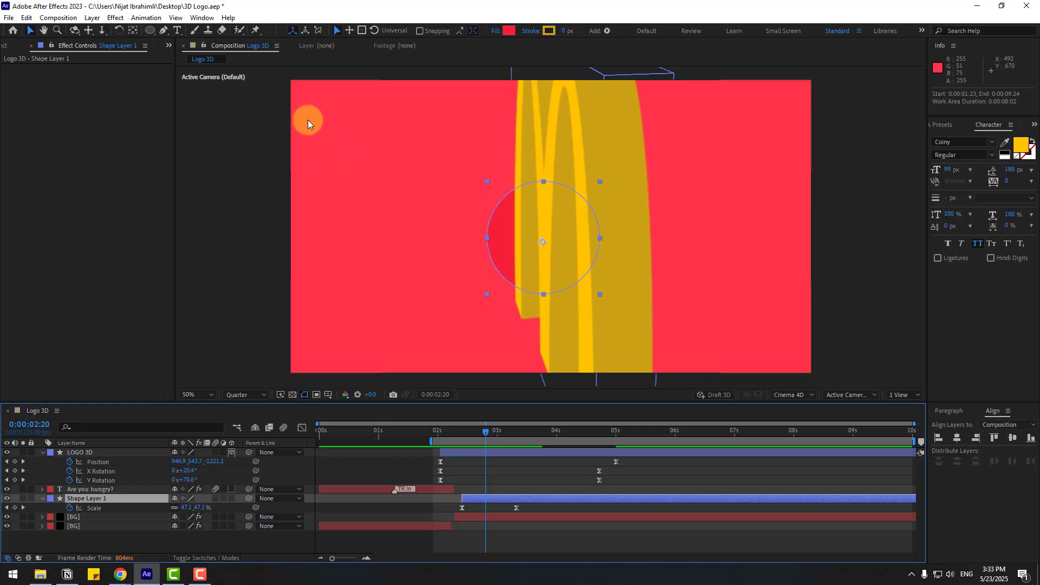
# Step: Add the Particle Fireworks precomp from the Shape Elements in Animation Composer 3's Starter Precomps
pyautogui.click(202, 18)
pyautogui.click(297, 74)
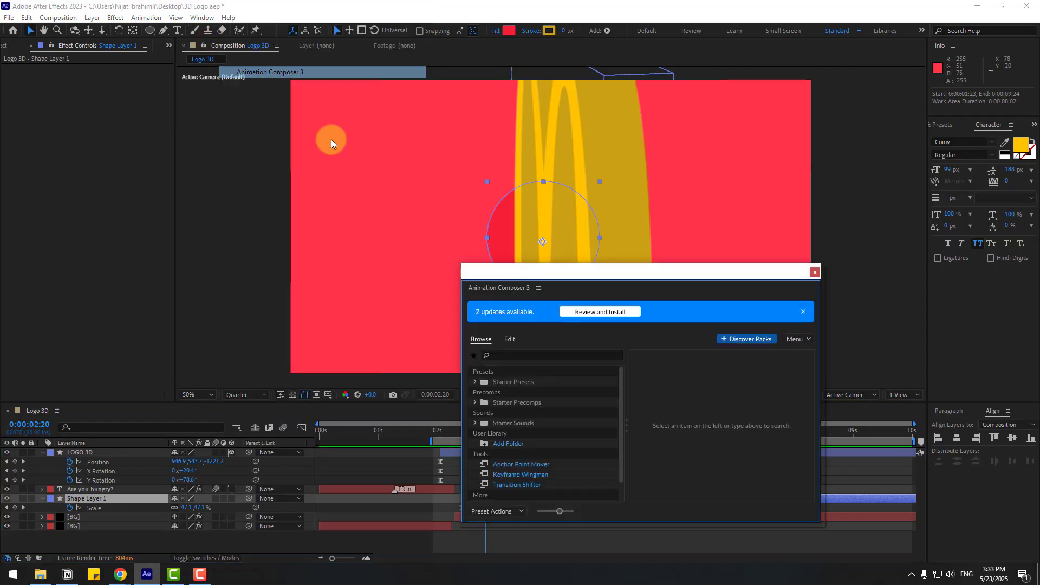
pyautogui.click(475, 403)
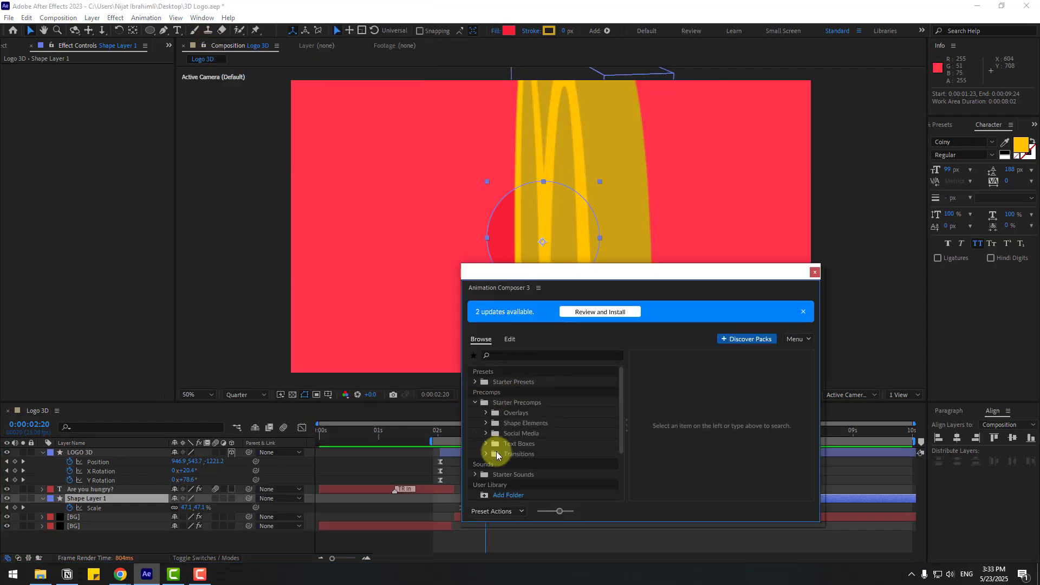
pyautogui.click(506, 424)
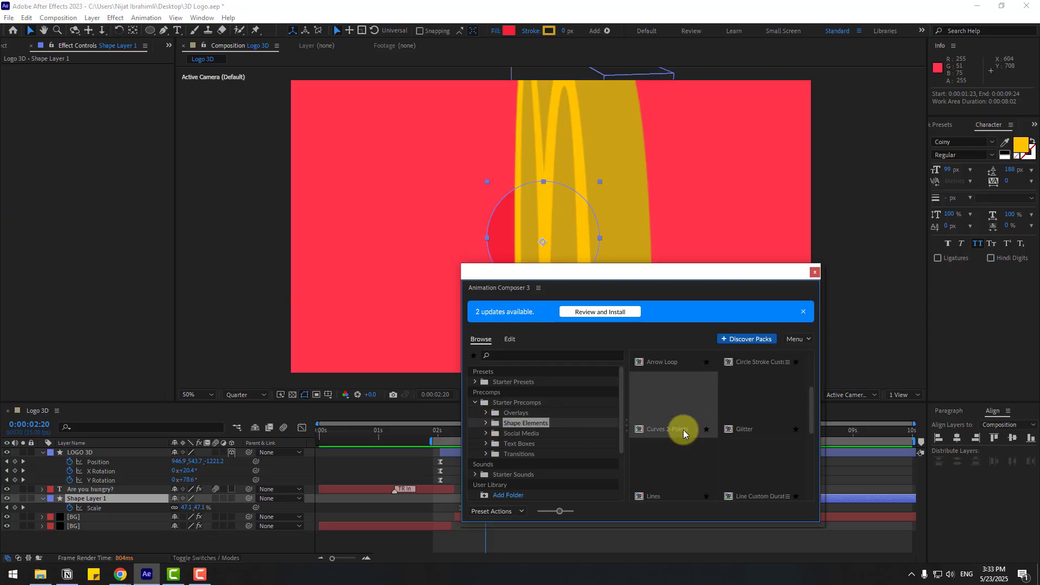
pyautogui.scroll(-5, 704, 433)
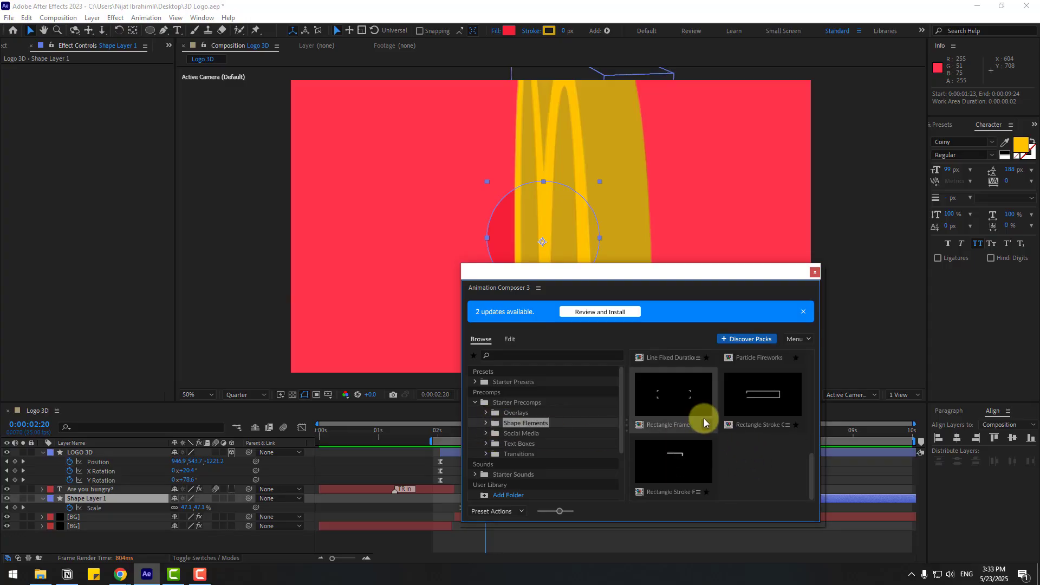
pyautogui.scroll(3, 753, 461)
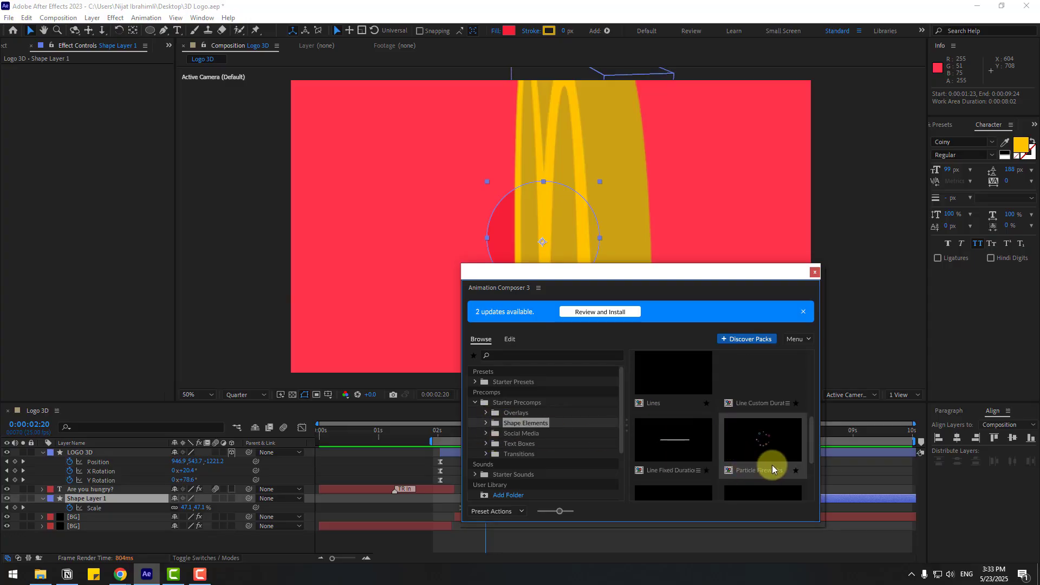
pyautogui.click(766, 431)
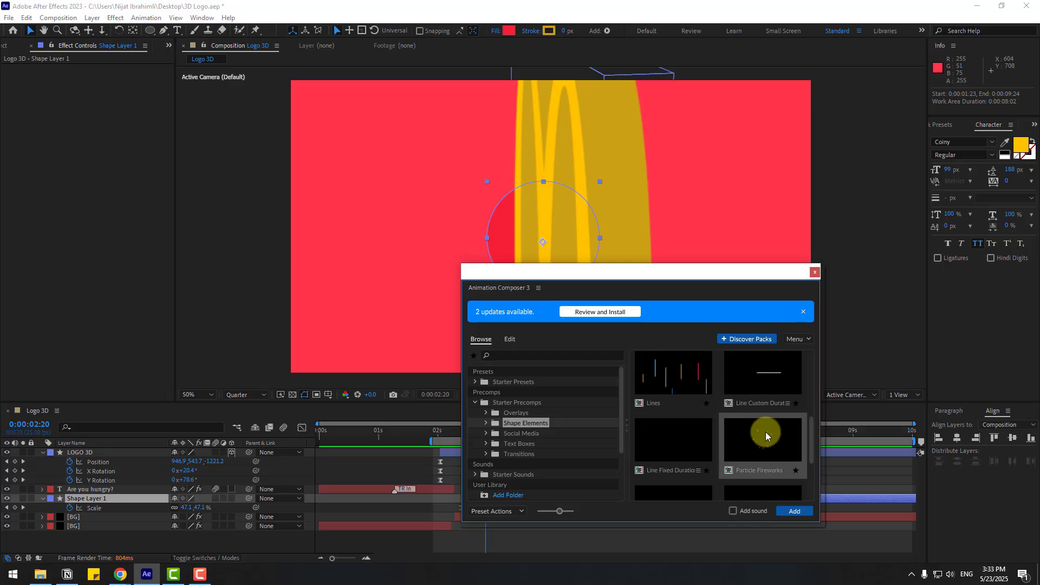
pyautogui.click(789, 513)
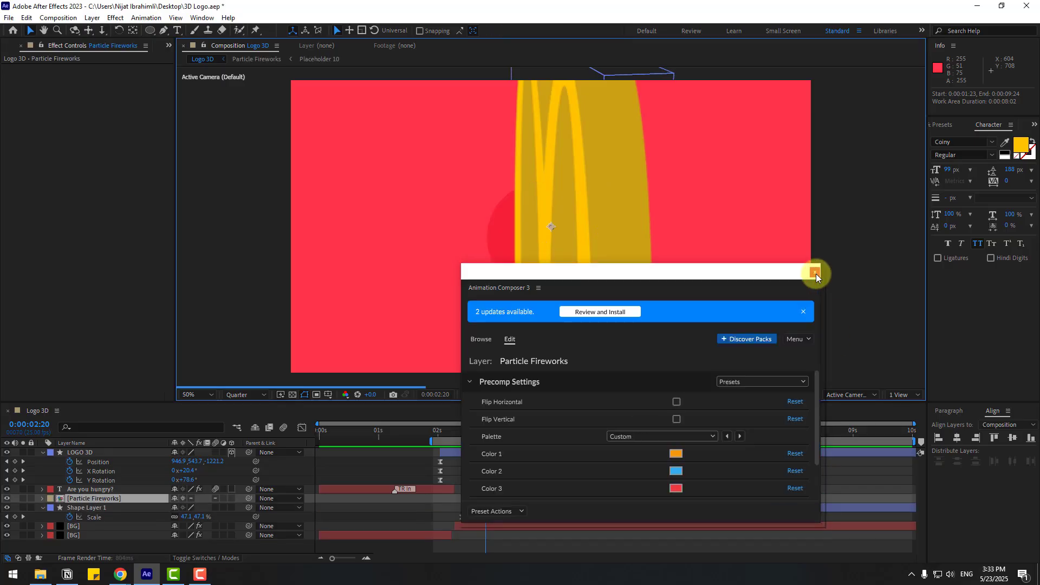
# Step: Place the Particle Fireworks layer above all others, shift it to start at about 0:00:02:09, and scrub through the result
pyautogui.click(816, 272)
pyautogui.moveTo(102, 475); pyautogui.dragTo(102, 448)
pyautogui.moveTo(499, 453); pyautogui.dragTo(473, 454)
pyautogui.click(438, 430)
pyautogui.moveTo(451, 433); pyautogui.dragTo(574, 434)
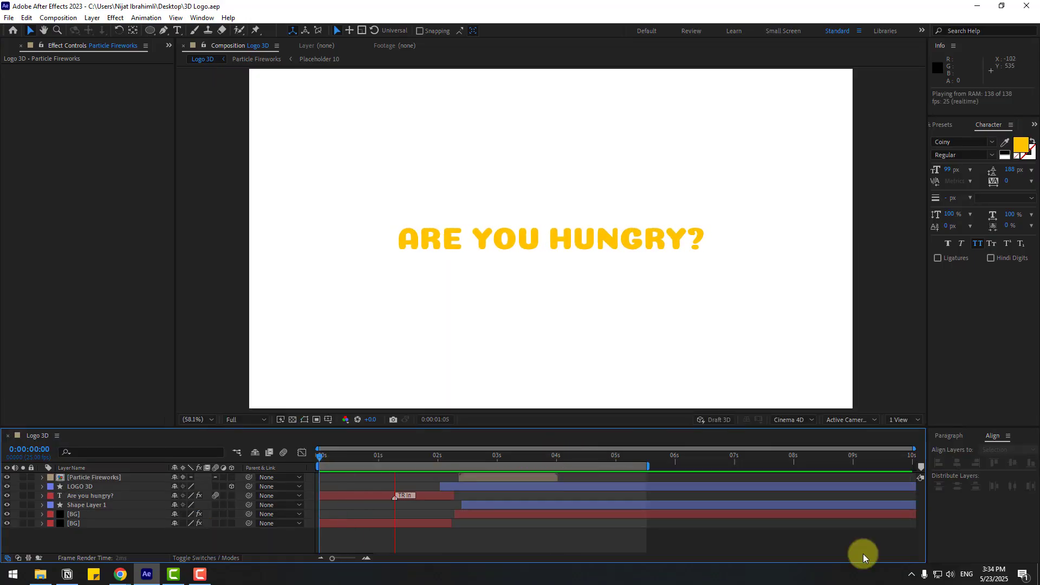